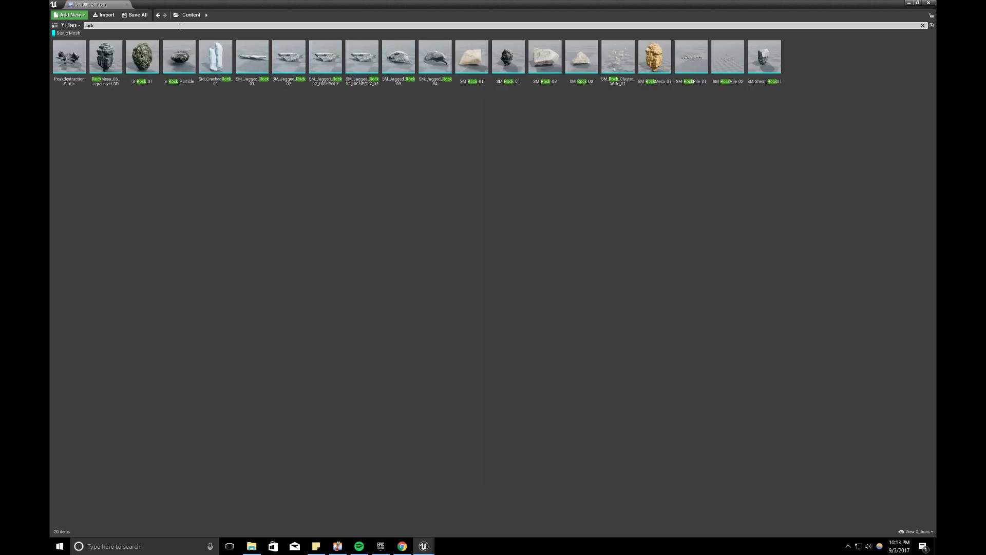
Open a fresh Content Browser and shrink it to a floating window over the level viewport.
click(107, 59)
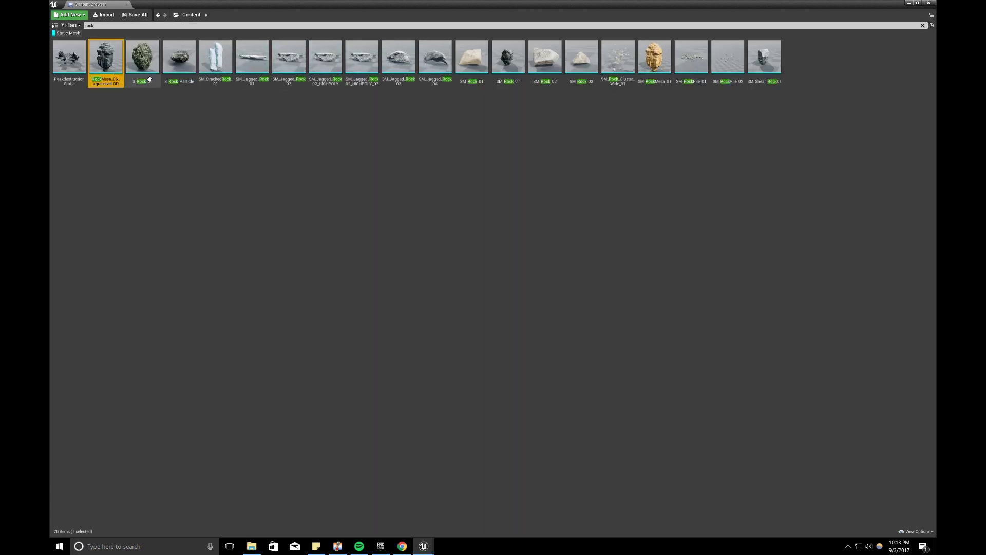
click(926, 4)
click(423, 546)
mouse_move(457, 506)
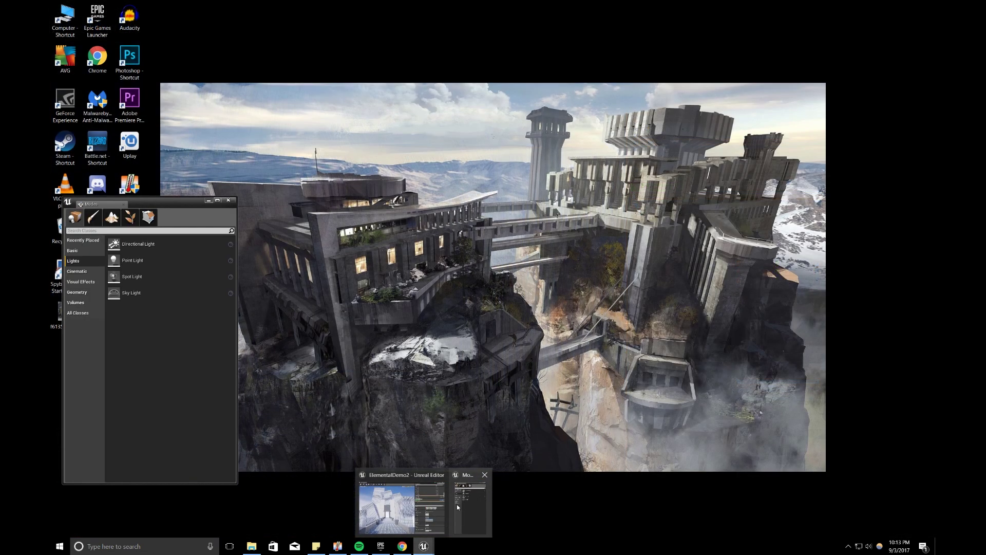
click(87, 11)
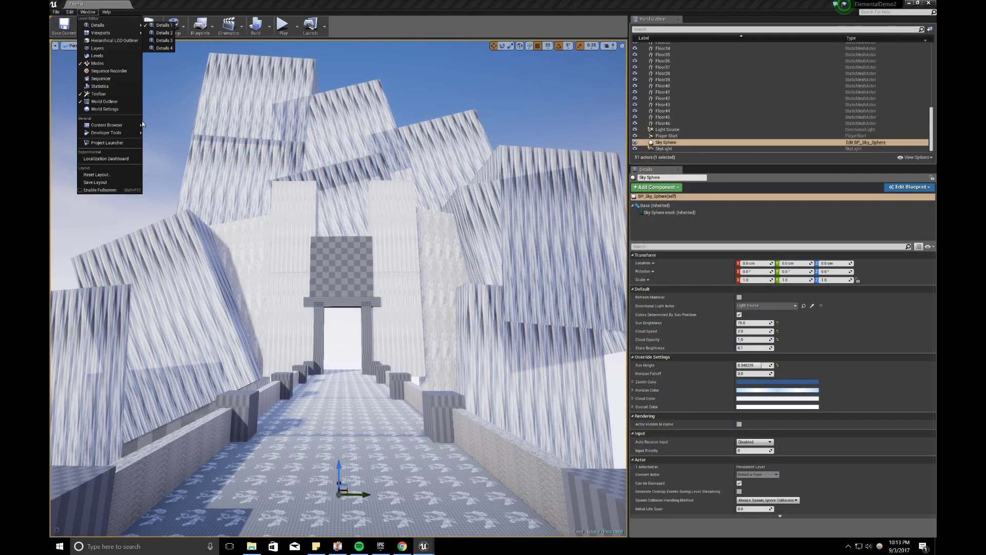
mouse_move(103, 126)
click(165, 127)
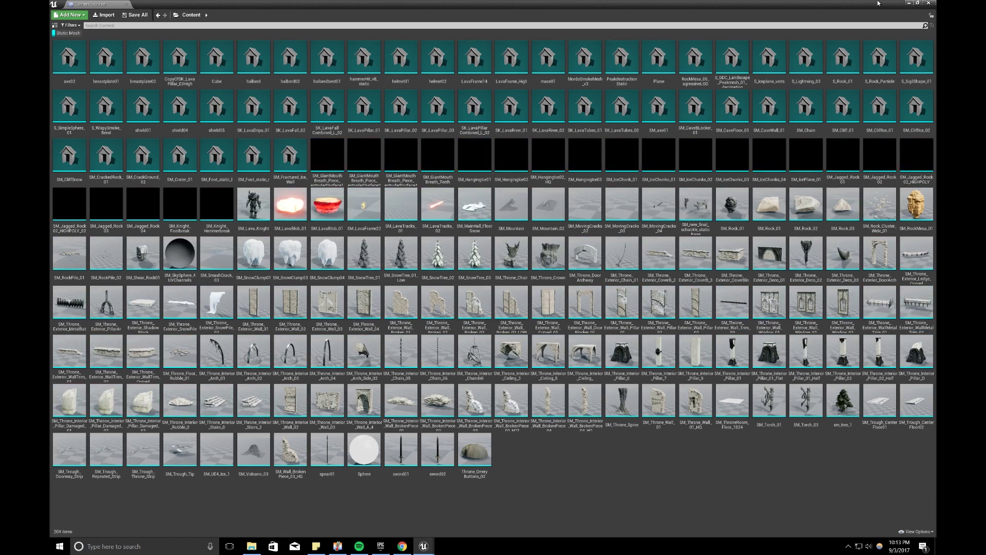
click(918, 2)
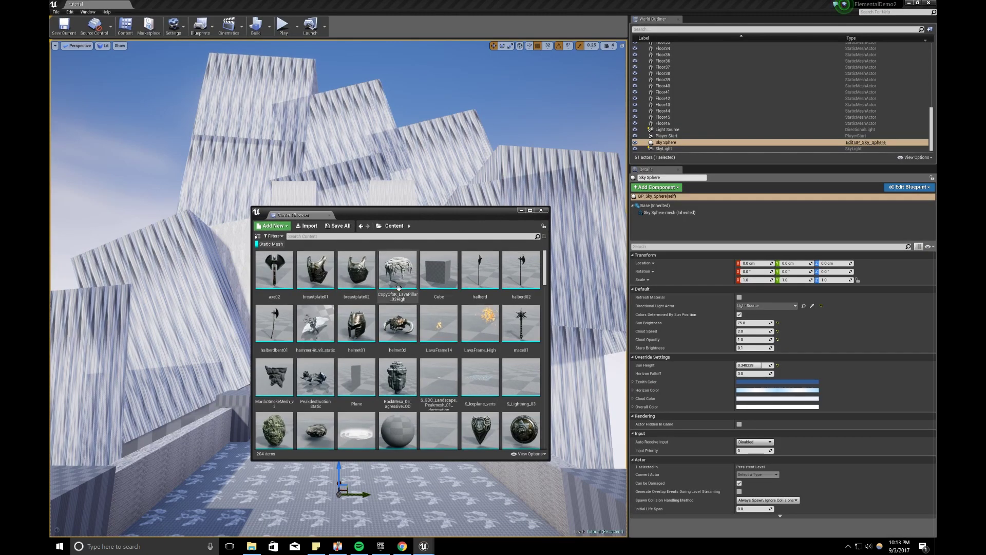
Search the assets for "rock", place RockMesa_06_agressiveLOD on the bridge, and put the asset browser away.
click(370, 236)
text(roc)
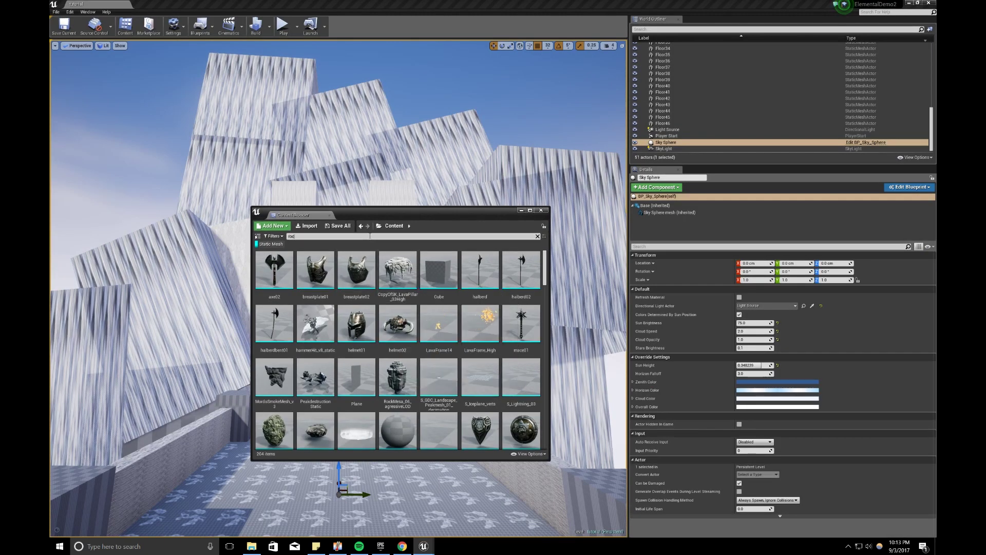
text(k)
drag(323, 270, 185, 421)
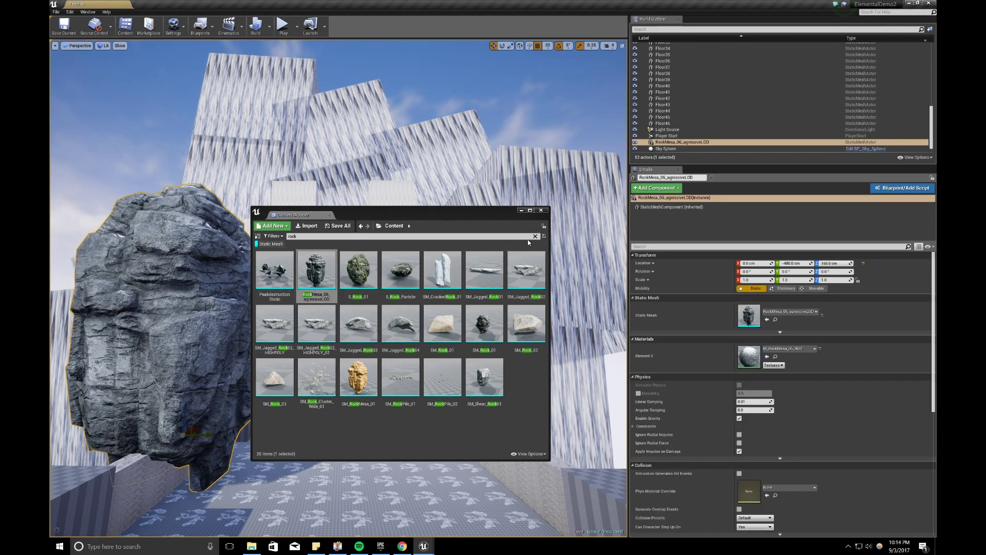
click(521, 210)
Scale the placed rock uniformly to 2.0 and move it off the bridge's left side.
right_drag(223, 359, 197, 370)
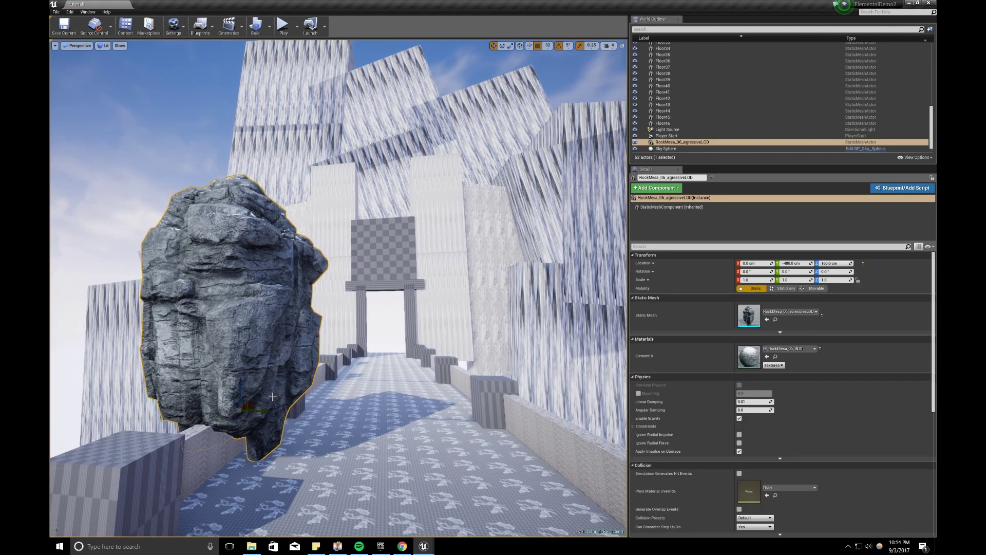
drag(253, 402, 300, 377)
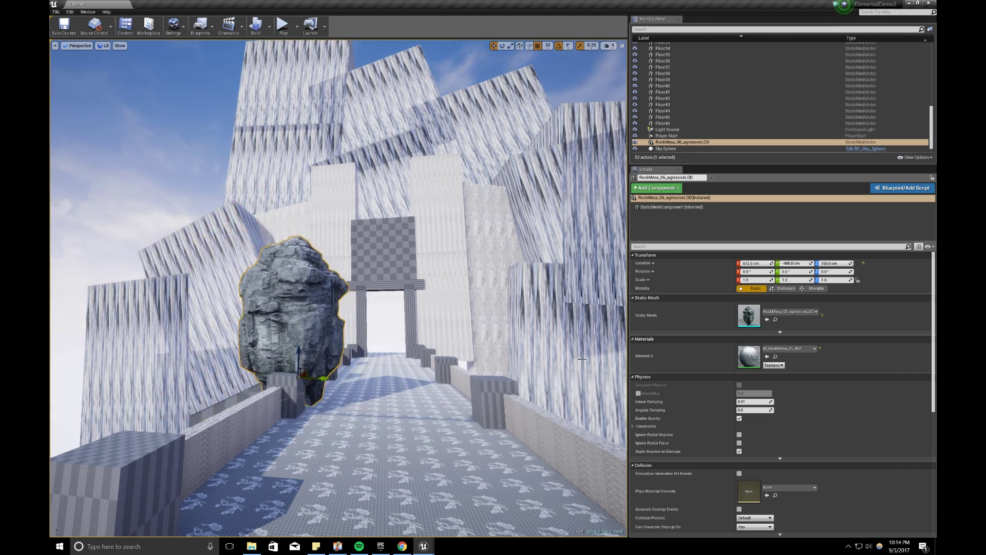
right_drag(503, 327, 534, 318)
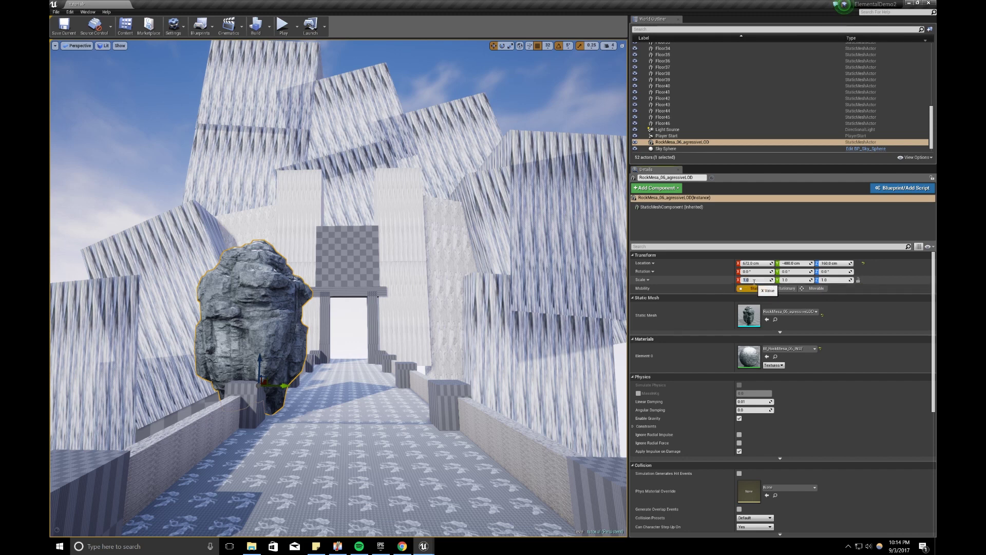
key(Return)
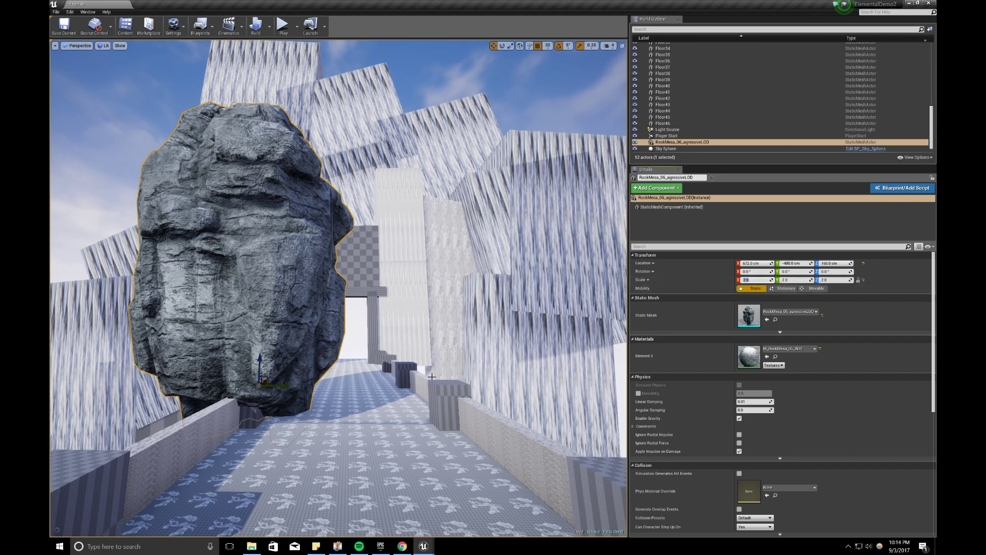
drag(274, 384, 36, 357)
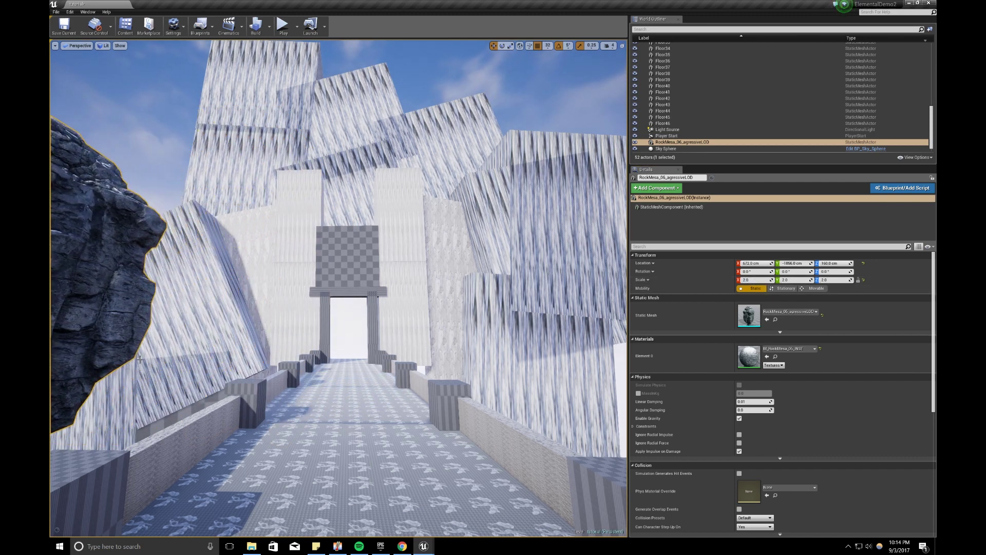
Delete the tilted placeholder cliff blocks beside and above the gate walls, keeping the gate and its walls.
click(184, 371)
key(Delete)
click(203, 352)
key(Delete)
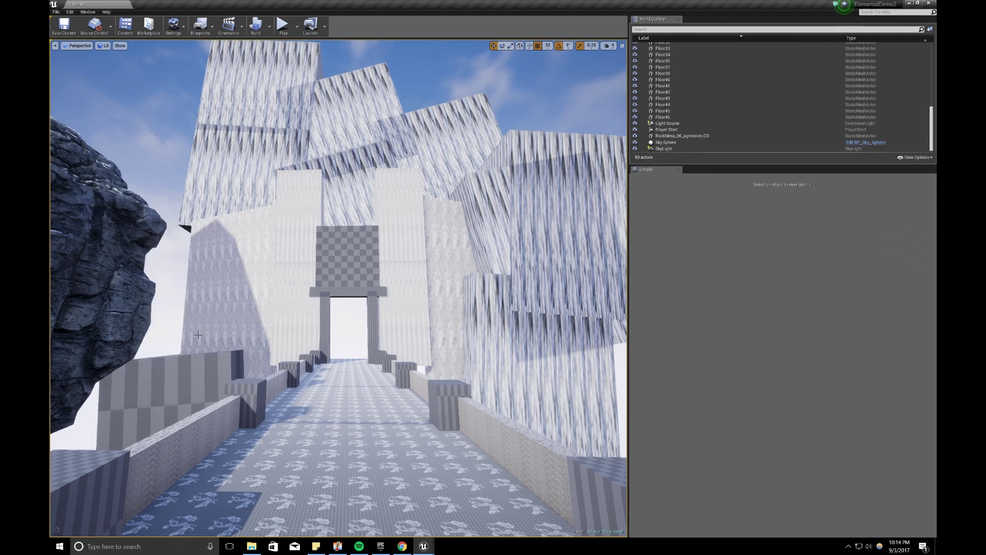
click(182, 364)
key(Delete)
click(257, 199)
key(Delete)
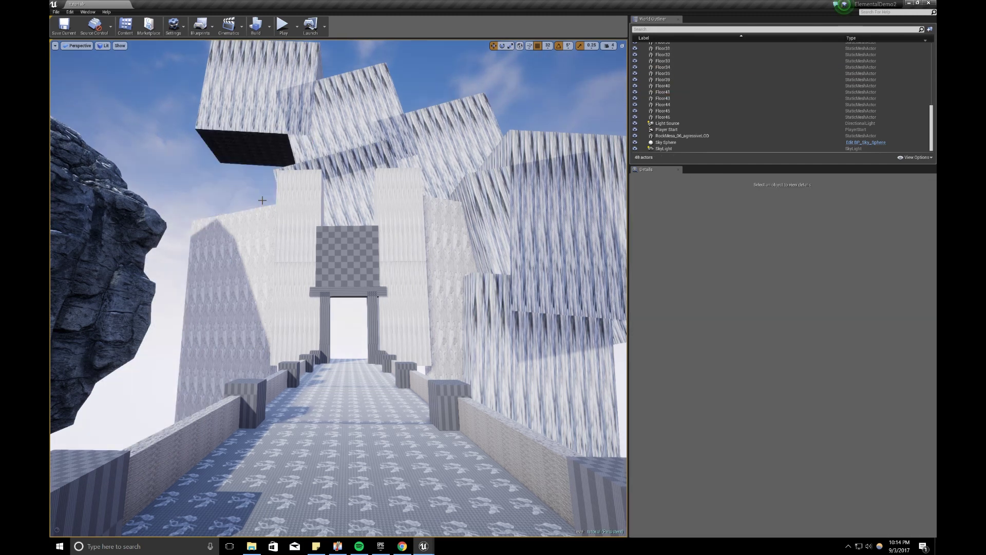
click(267, 105)
key(Delete)
click(354, 113)
key(Delete)
click(350, 177)
key(Delete)
click(448, 159)
key(Delete)
click(468, 204)
key(Delete)
click(524, 226)
key(Delete)
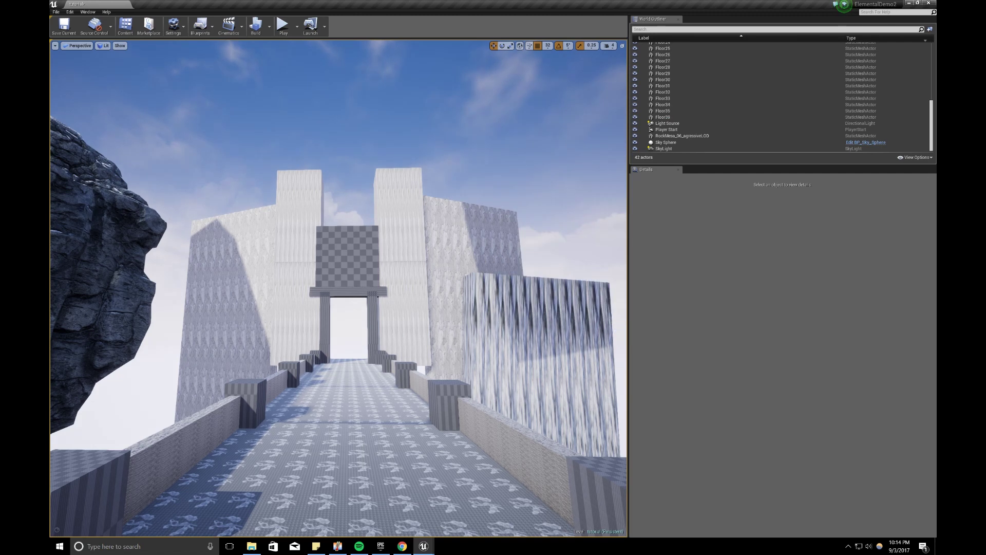
click(508, 318)
key(Delete)
Move the rock back beside the left gate wall and scale it uniformly to 3.0.
click(128, 311)
right_drag(133, 326, 118, 332)
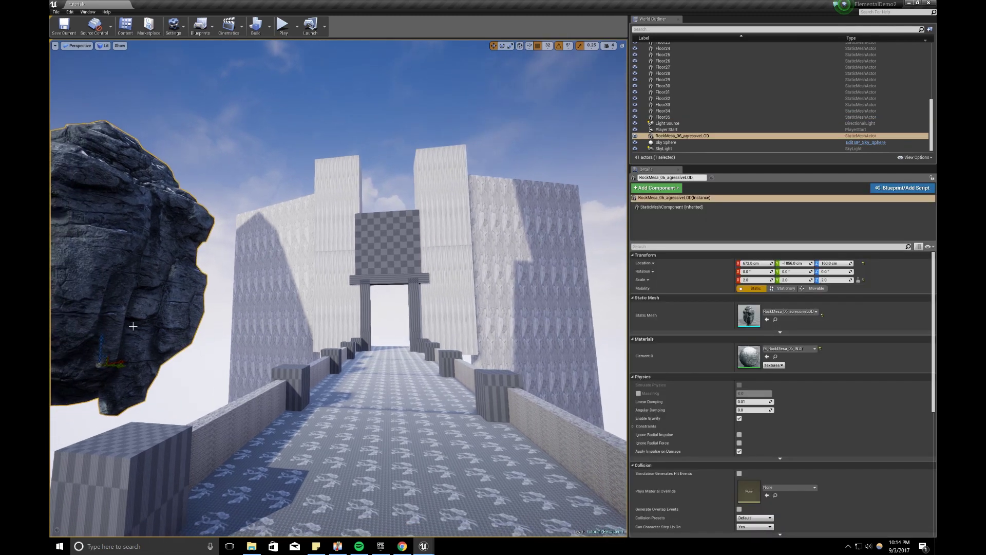
drag(120, 358, 585, 330)
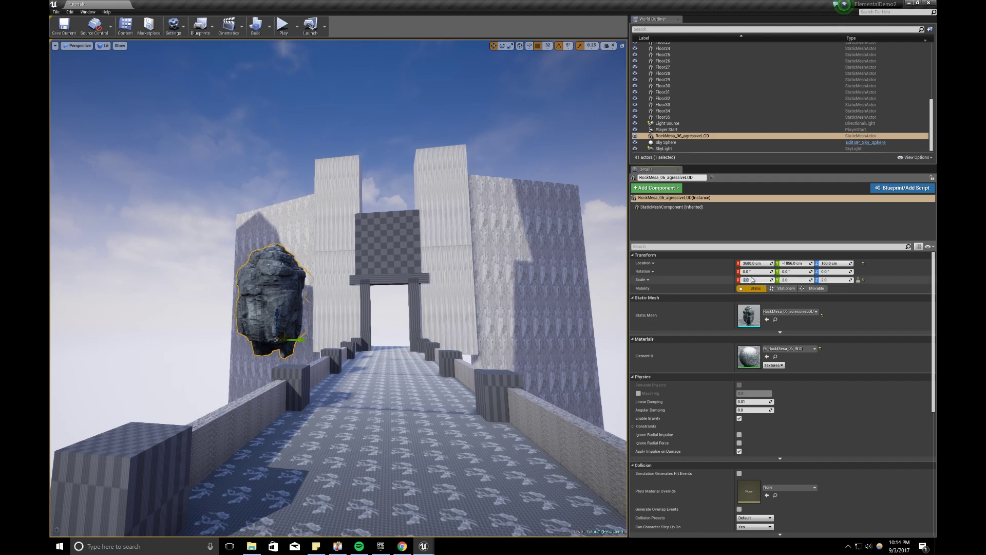
text(3)
key(Return)
right_drag(315, 349, 324, 350)
drag(287, 336, 223, 335)
click(402, 546)
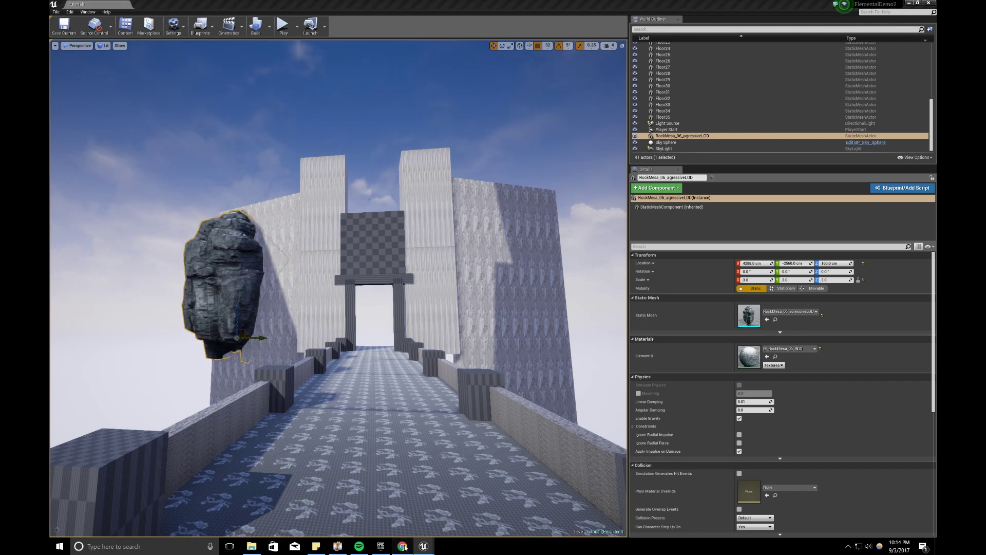
drag(755, 75, 50, 83)
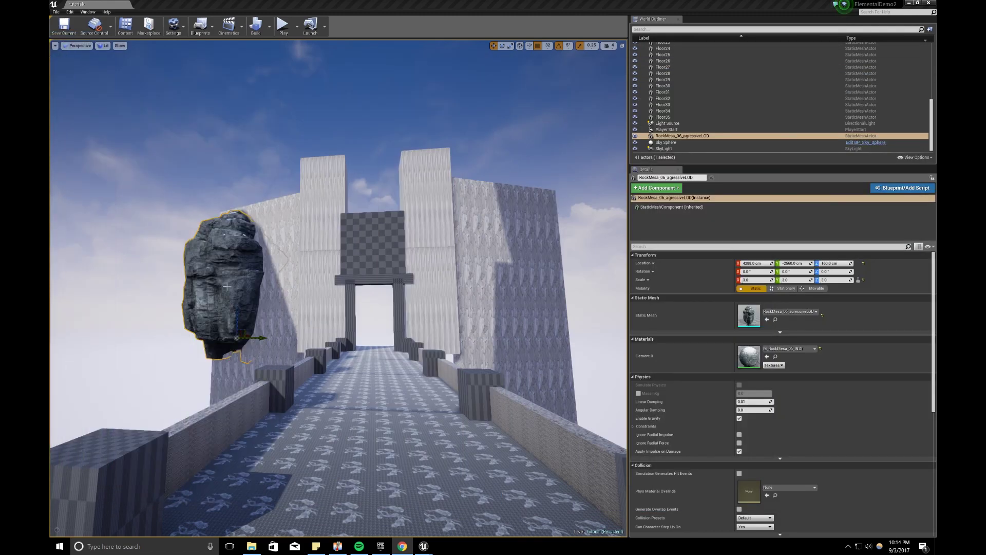
Build a cliff left of the bridge by raising and rotating the rock and stacking three rotated duplicates beneath and beside it.
drag(238, 308, 245, 274)
key(e)
drag(265, 315, 241, 370)
key(w)
drag(242, 274, 223, 252)
key(e)
drag(207, 298, 226, 290)
key(w)
key(e)
drag(235, 343, 176, 350)
key(w)
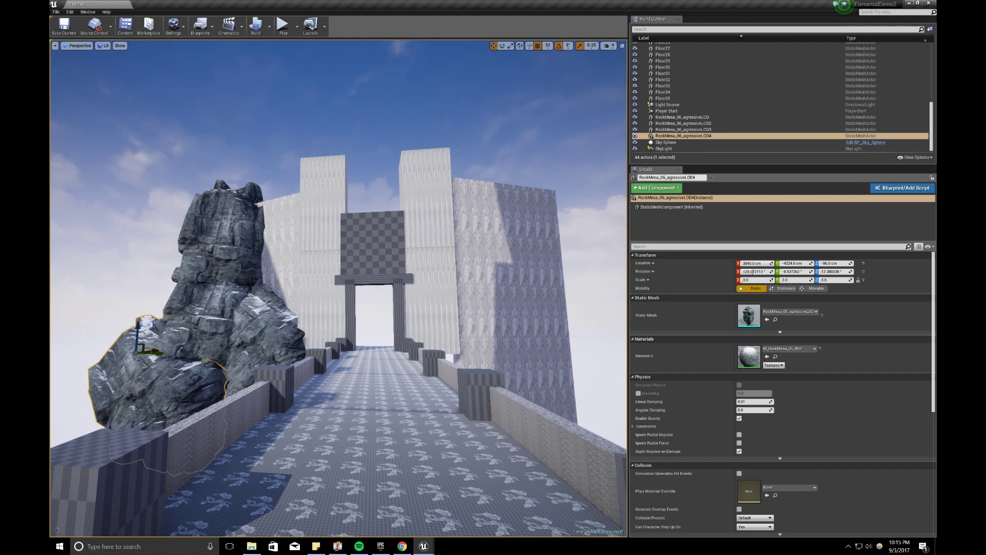
Duplicate the left cliff's top rock, rotate the copy, and set it at the cliff's outer shoulder.
click(227, 198)
alt+drag(229, 185, 230, 121)
key(e)
drag(244, 168, 172, 227)
key(w)
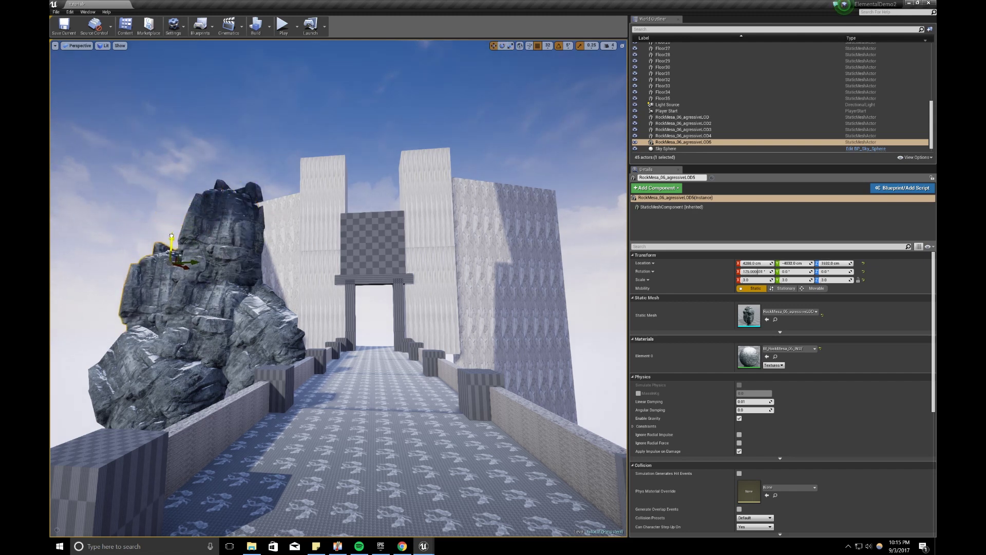
Copy the left cliff's top rock to the right side of the gate and rotate the copy about the vertical axis.
click(176, 191)
click(221, 210)
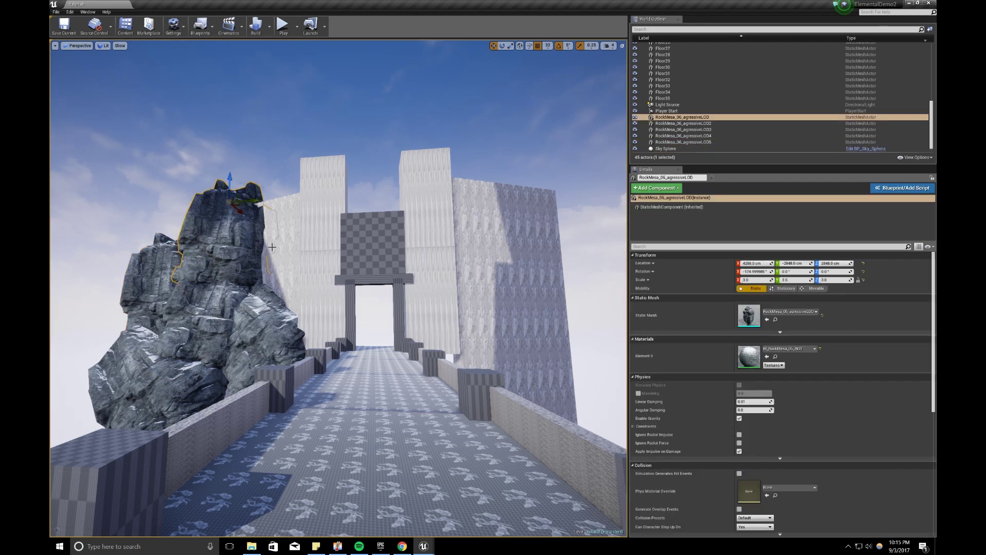
alt+drag(248, 202, 551, 169)
key(e)
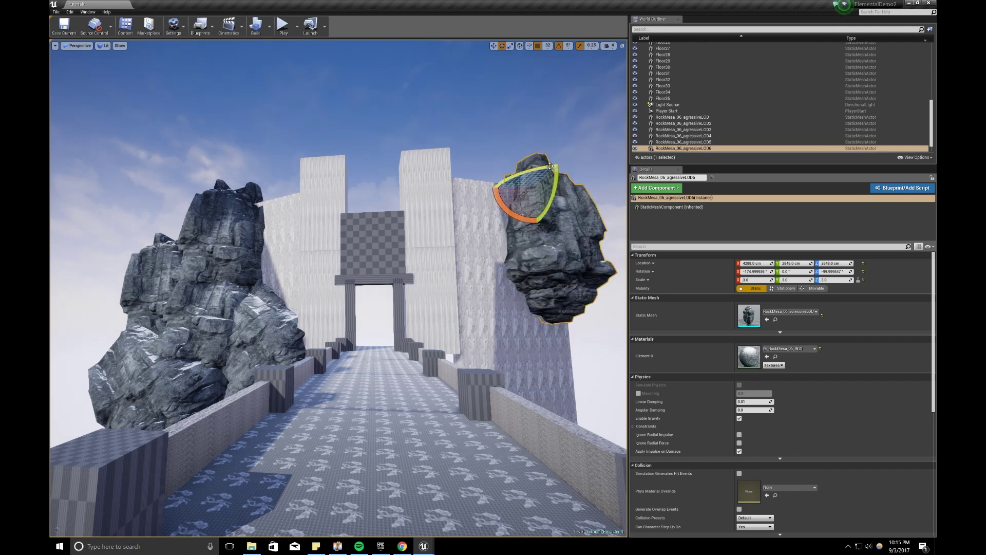
Duplicate the rock beside the right gate wall and place the copy lower down and farther back.
key(w)
right_drag(549, 189, 528, 189)
drag(582, 177, 582, 222)
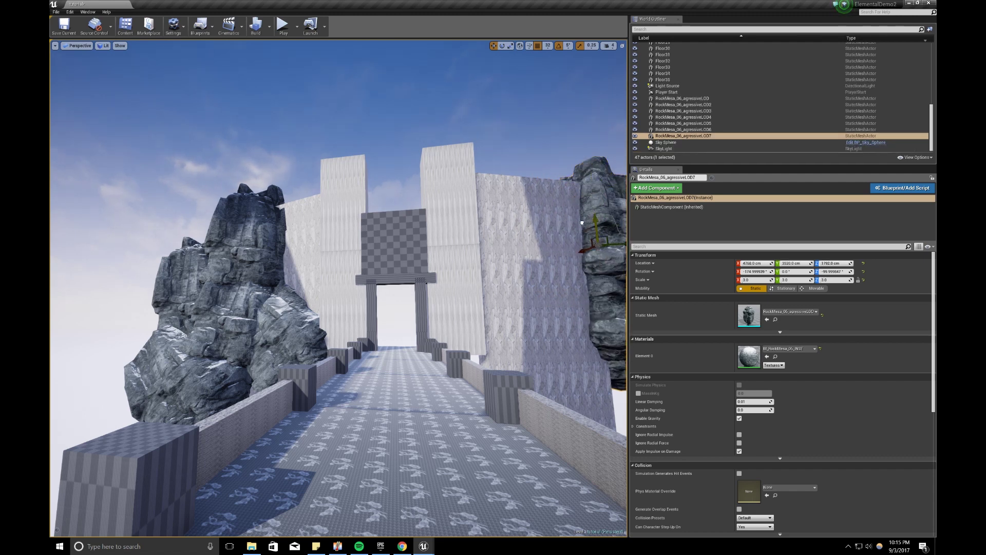
Add two more duplicated rocks at the base of the right cliff, rotating them to vary their shape.
right_drag(621, 246, 668, 229)
key(w)
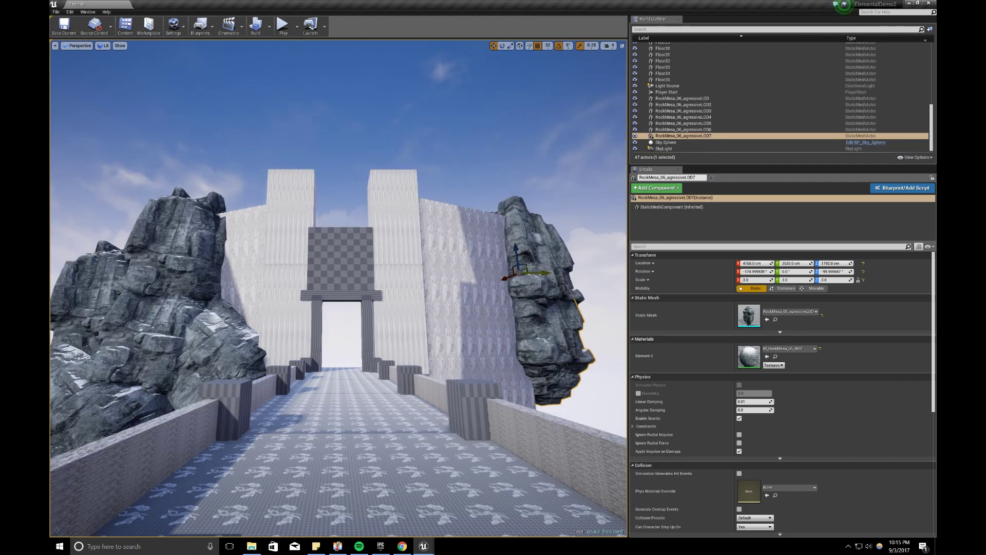
alt+drag(515, 250, 540, 318)
key(e)
key(r)
key(e)
mouse_move(470, 316)
mouse_down()
mouse_move(527, 323)
mouse_move(459, 326)
mouse_up()
key(w)
right_drag(460, 326, 533, 322)
drag(268, 328, 290, 333)
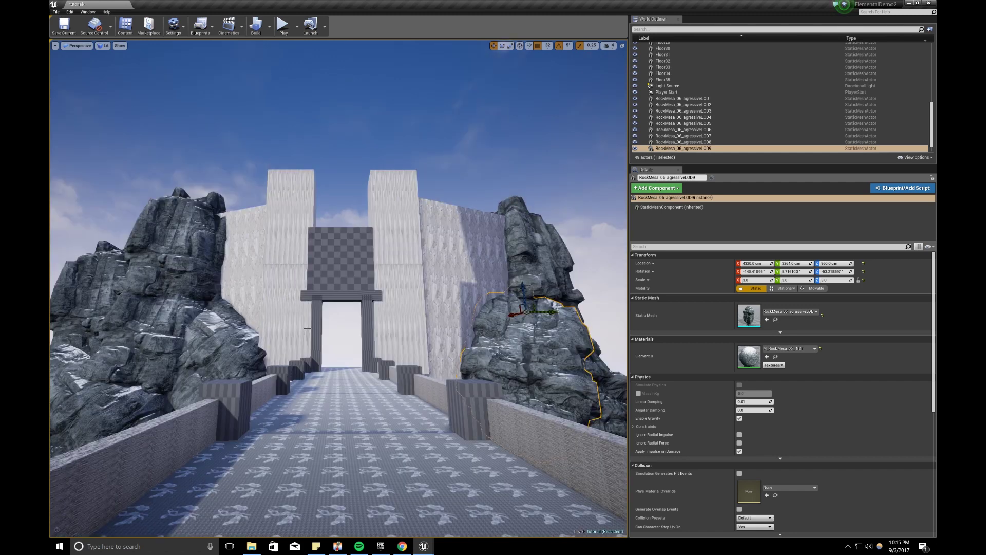
Adjust the newest base rock's position and place another duplicate on the right cliff's outer side.
drag(550, 312, 515, 310)
right_drag(536, 313, 535, 318)
alt+drag(538, 322, 593, 282)
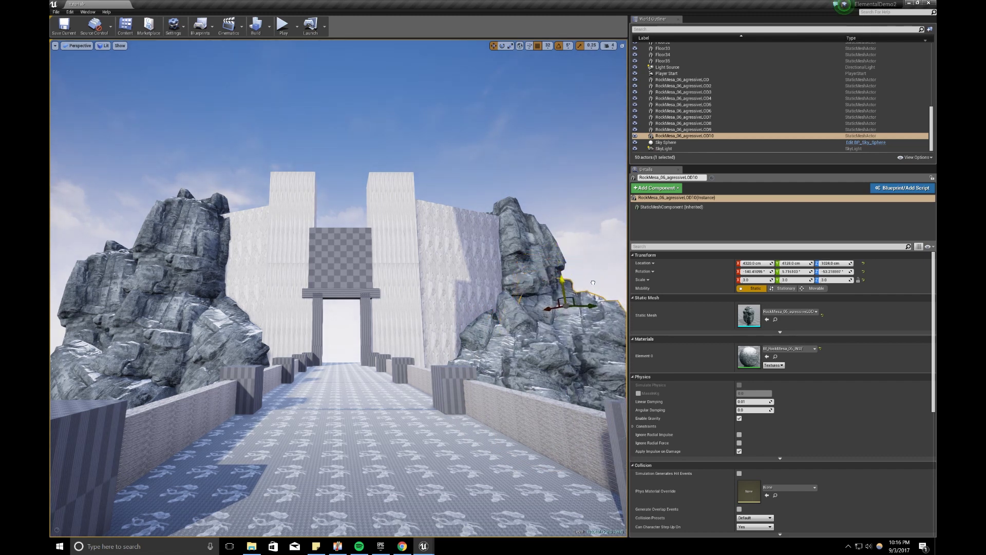
Look over the rock cliffs on both sides of the gate in game view.
key(g)
key(g)
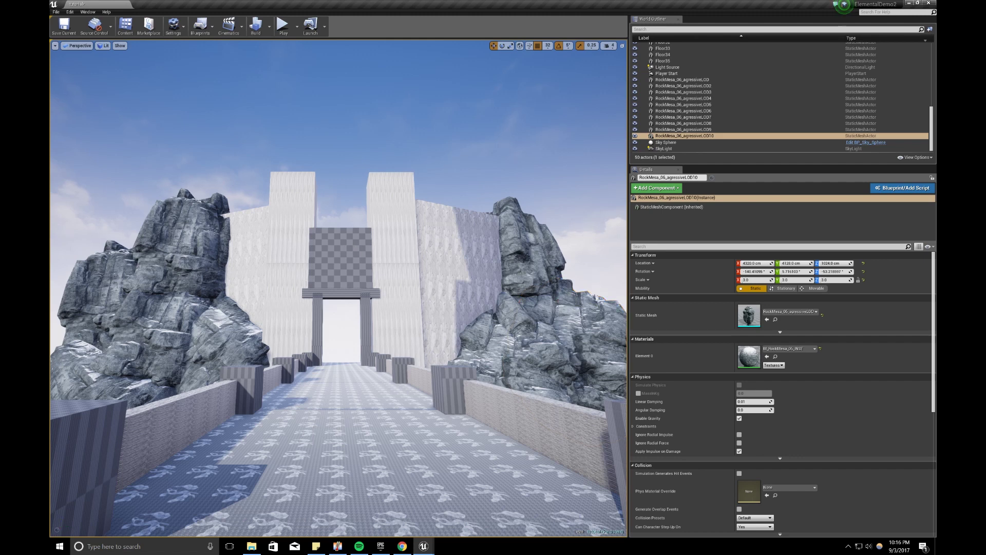
right_drag(338, 288, 343, 272)
key(s)
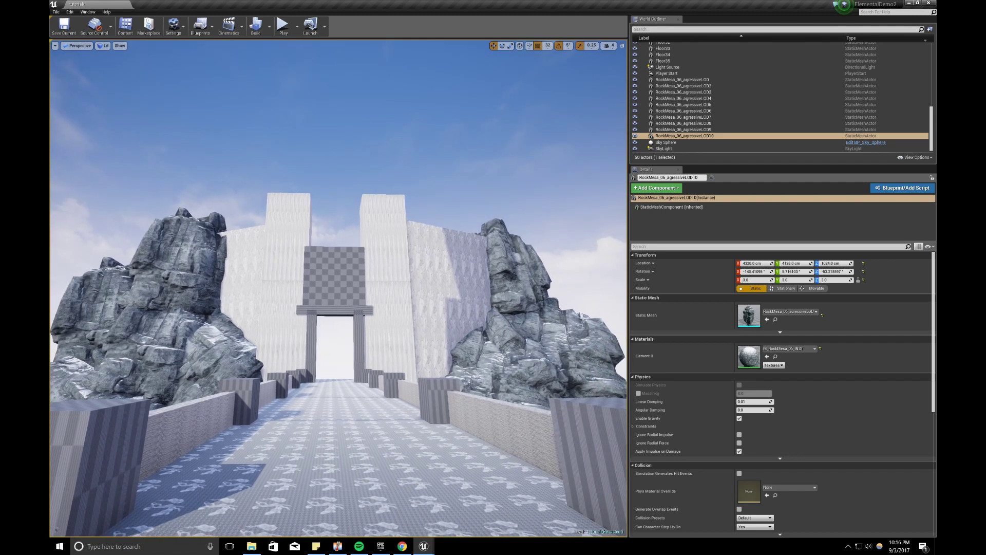
key(Up)
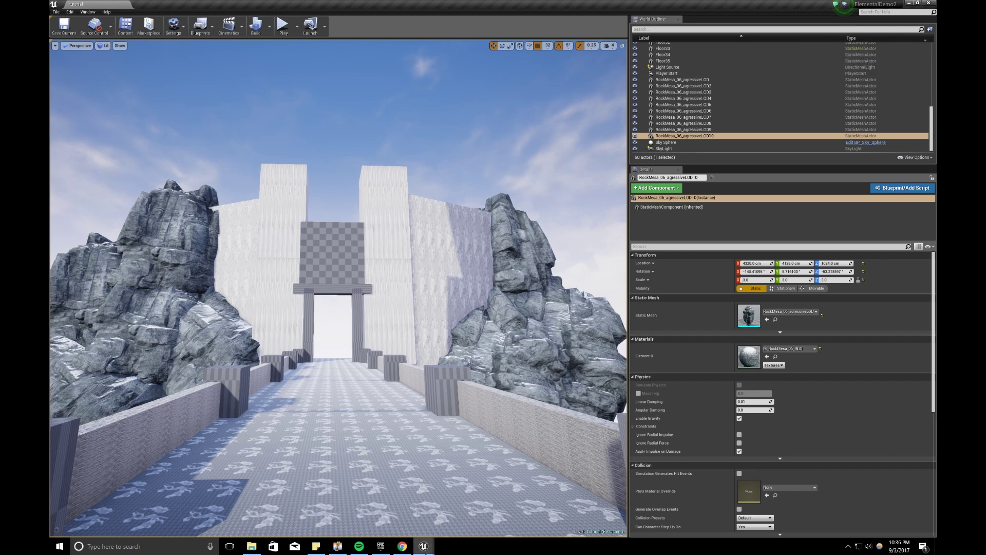
Search the assets for "floor", place SM_ThroneRoom_Floor_1024 on the bridge, and put the asset browser away.
mouse_move(424, 546)
click(475, 477)
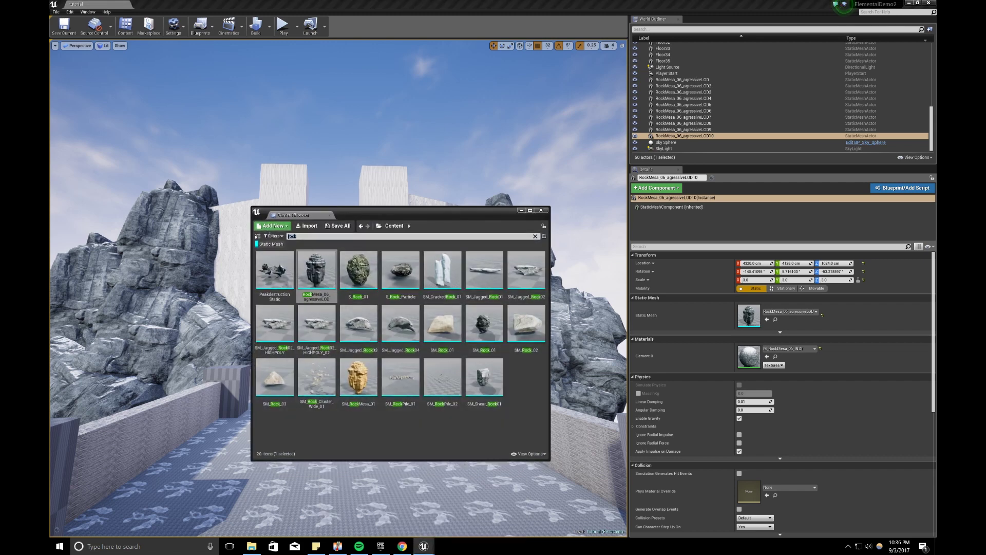
text(floor)
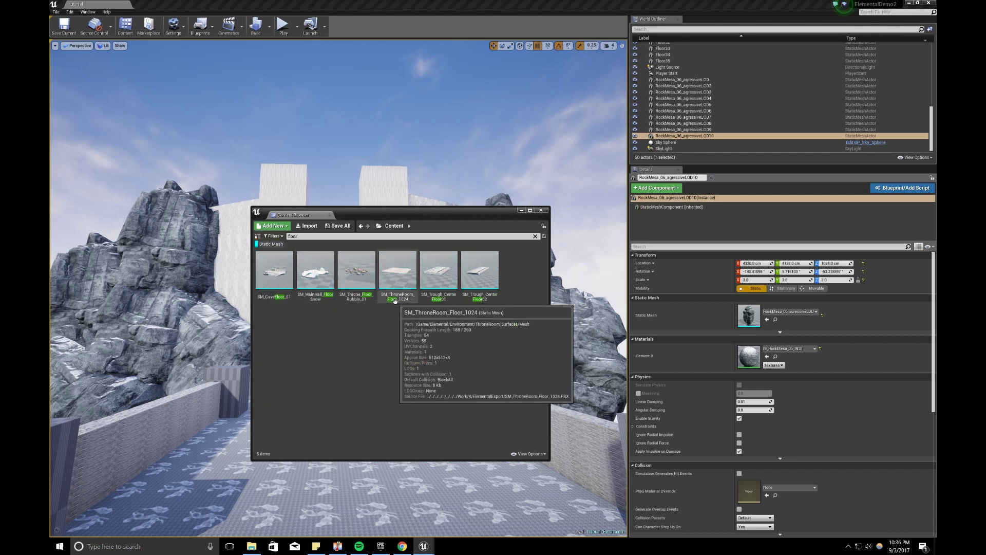
drag(398, 306, 344, 480)
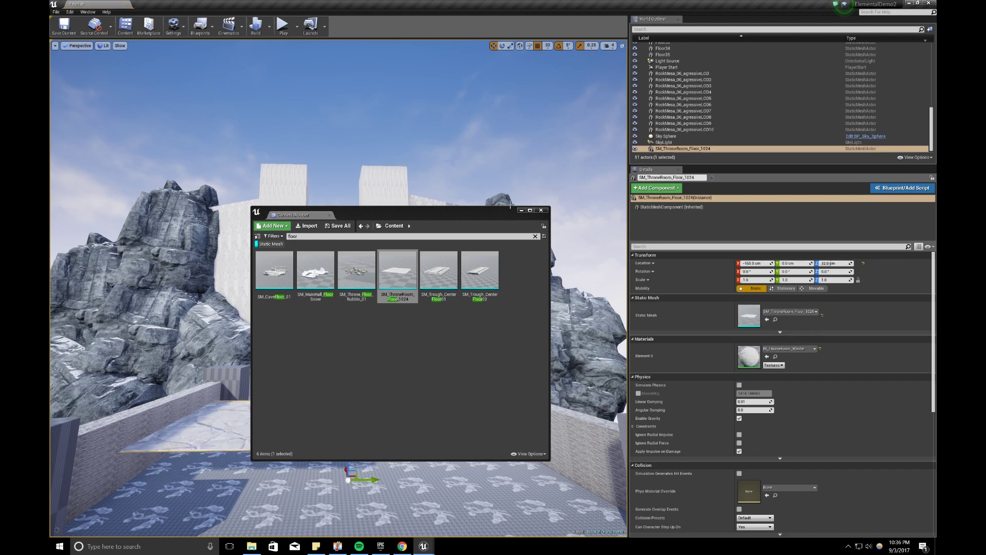
click(522, 210)
Lower the stone floor tile to the bridge surface and shift it sideways to about Y 224 cm.
drag(349, 454, 348, 488)
right_drag(349, 487, 336, 501)
key(s)
mouse_move(391, 410)
right_down()
mouse_move(424, 410)
mouse_move(391, 411)
right_up()
drag(392, 410, 460, 411)
right_drag(459, 411, 452, 390)
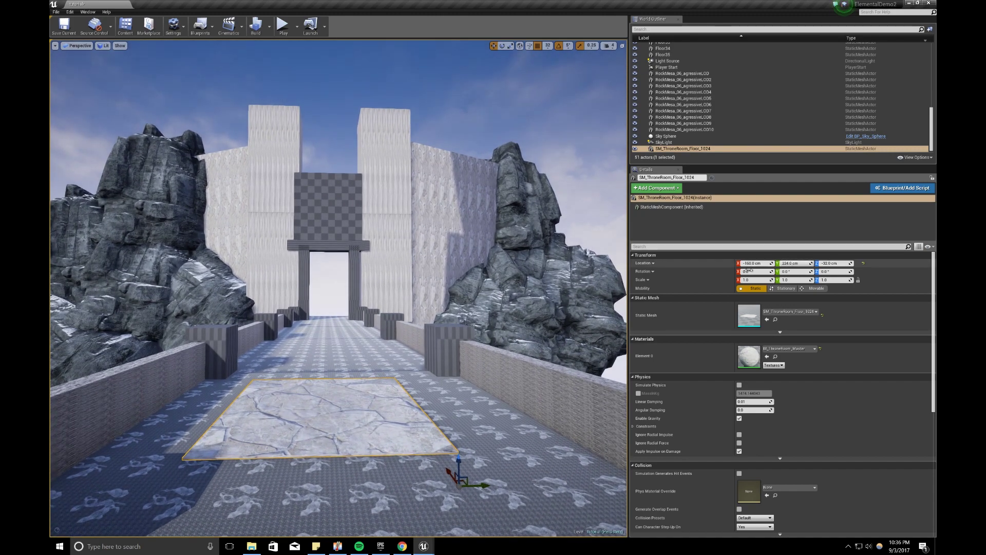
Scale the stone floor tile uniformly to 2.
click(857, 280)
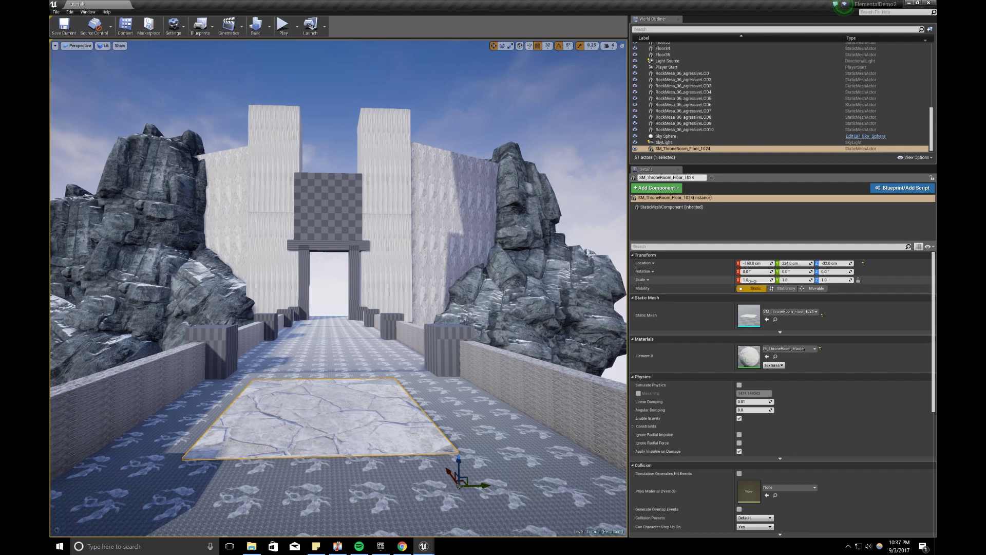
click(749, 280)
text(2)
key(Return)
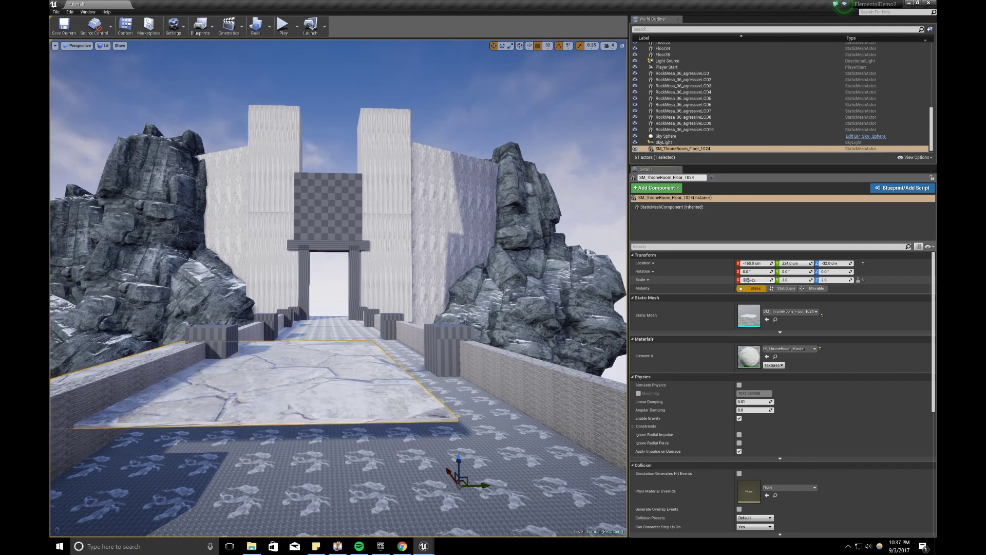
click(749, 280)
Move the enlarged floor tile to the bridge's front span, at X -512, Y 512 and Z -96 cm.
right_drag(442, 346, 434, 390)
key(s)
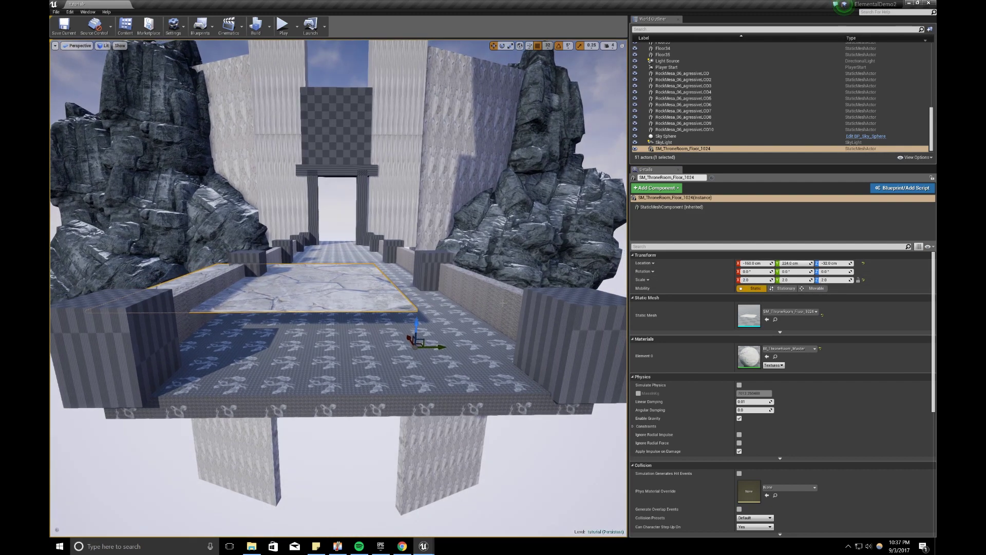
drag(443, 345, 529, 345)
right_drag(516, 349, 668, 359)
key(s)
drag(327, 243, 374, 246)
mouse_move(374, 247)
right_down()
mouse_move(313, 249)
mouse_move(388, 245)
right_up()
mouse_move(386, 238)
mouse_down()
mouse_move(385, 263)
mouse_move(386, 255)
mouse_up()
right_drag(355, 261, 310, 283)
Delete the blockout floor sections along the bridge and gate, keeping the stone tile hidden while doing so.
key(h)
click(413, 276)
key(Delete)
click(337, 280)
key(Delete)
click(246, 224)
key(Delete)
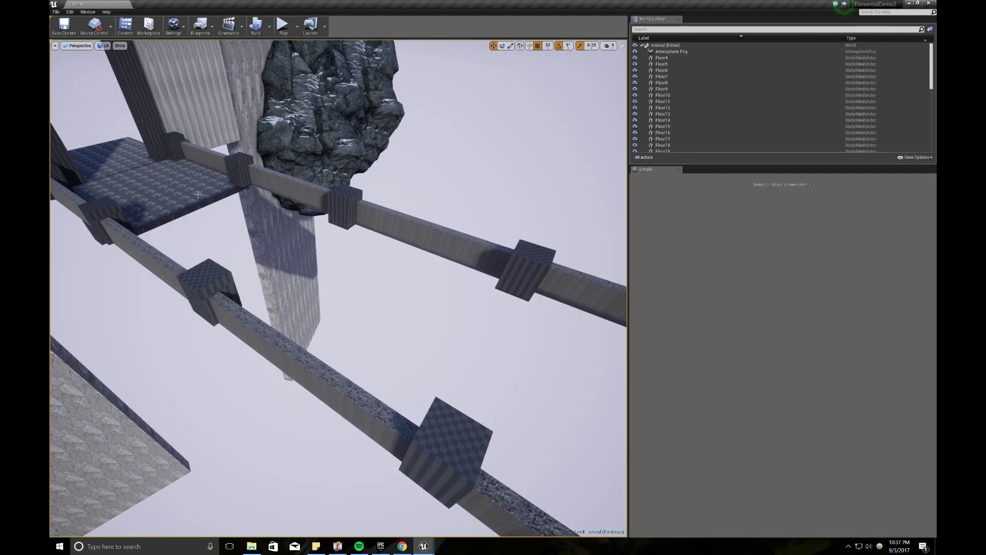
click(188, 189)
key(Delete)
click(107, 157)
key(Delete)
key(ctrl+z)
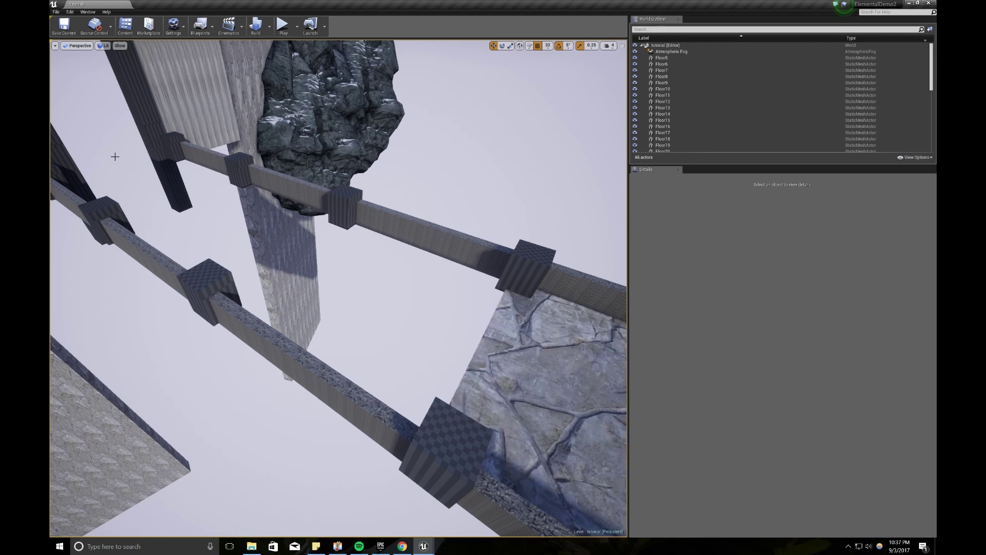
Duplicate the stone floor tile four times end to end along X up to the gate, the last at X 3584 cm.
key(f)
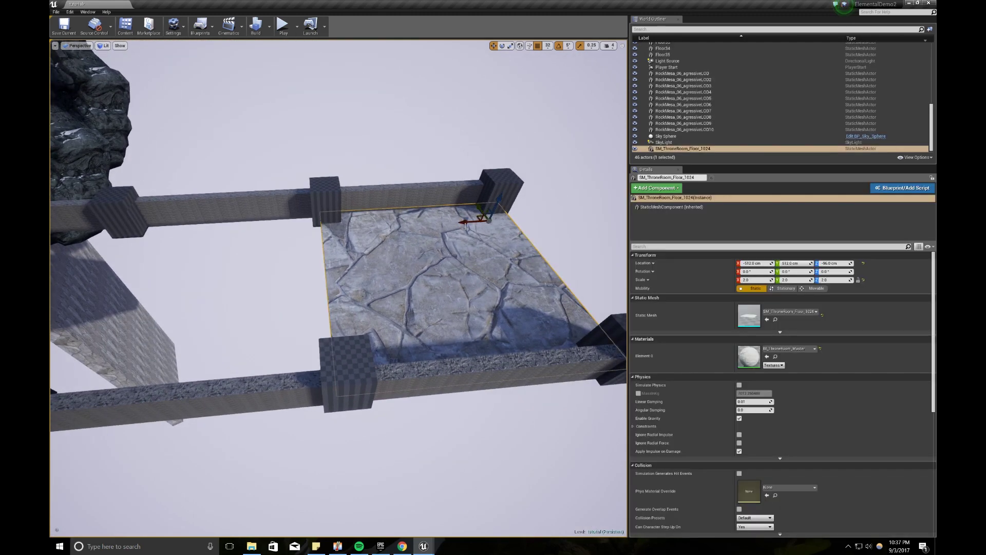
alt+drag(464, 223, 288, 222)
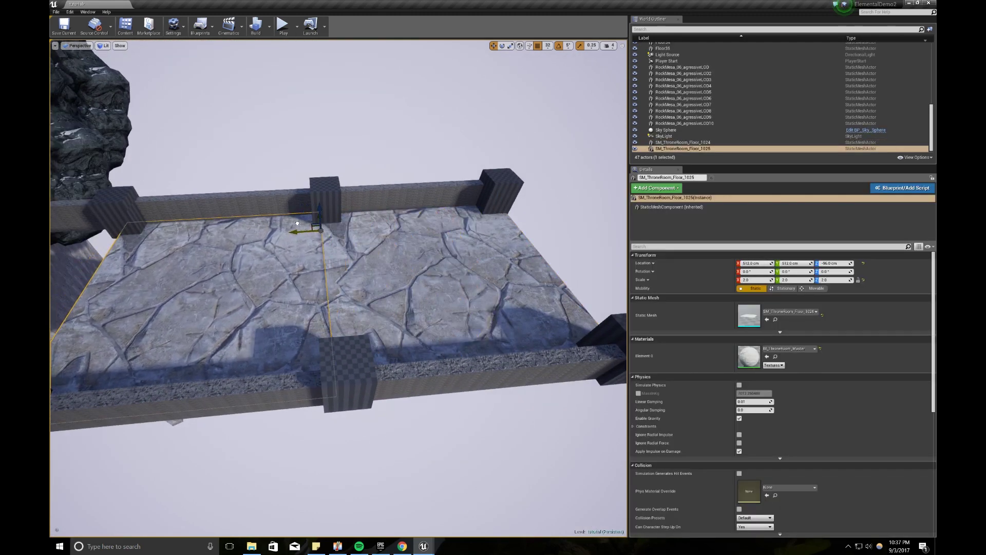
key(f)
alt+drag(388, 232, 208, 243)
key(f)
key(a)
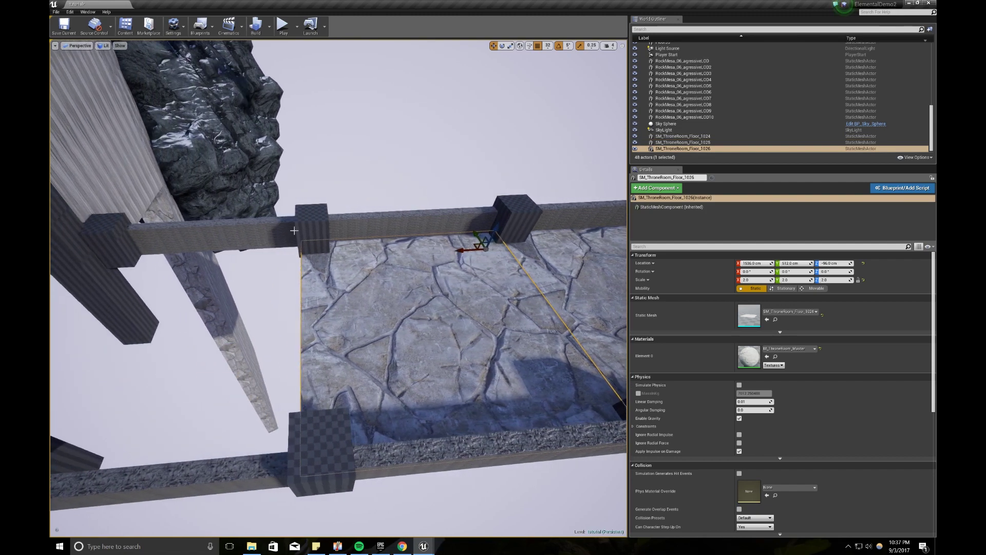
alt+drag(466, 249, 143, 264)
key(f)
key(f)
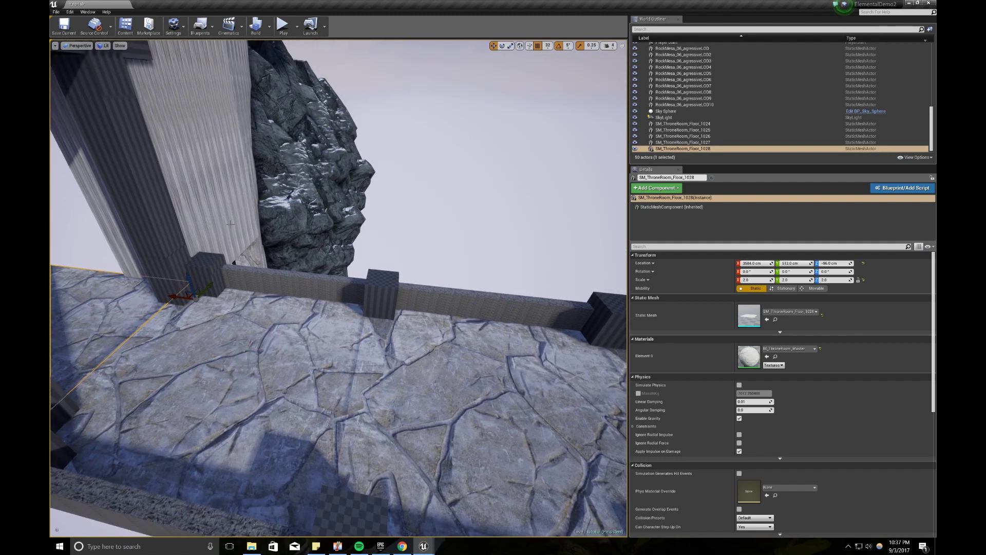
Look over the paved bridge and the gate from the bridge's front end in game view.
click(288, 196)
right_drag(289, 195, 141, 128)
key(s)
key(s)
key(g)
right_drag(427, 239, 426, 240)
key(w)
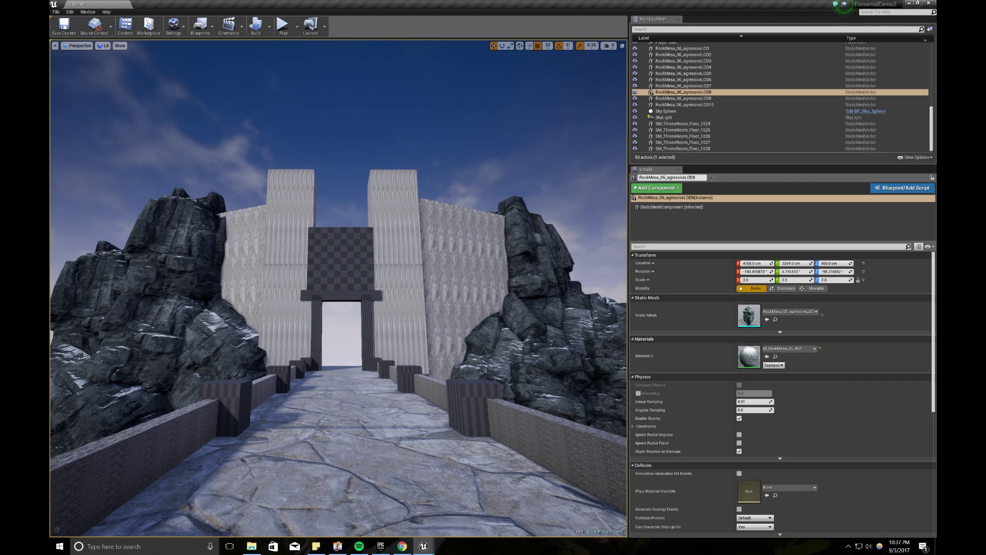
Search the assets for "wall", place SM_Throne_Exterior_WallTrim_02 near the bridge's left parapet, and put the asset browser away.
mouse_move(424, 548)
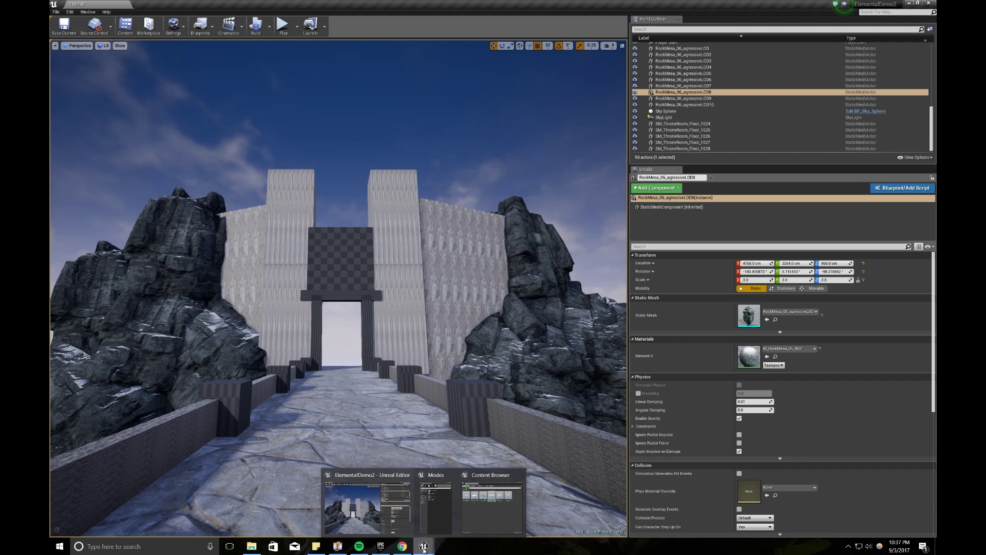
click(486, 516)
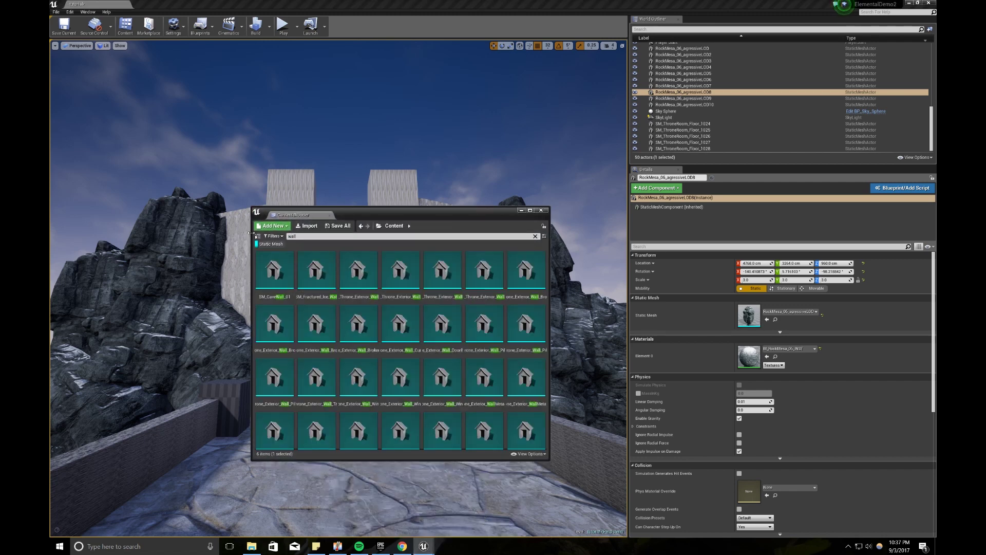
scroll(411, 349, down, 3)
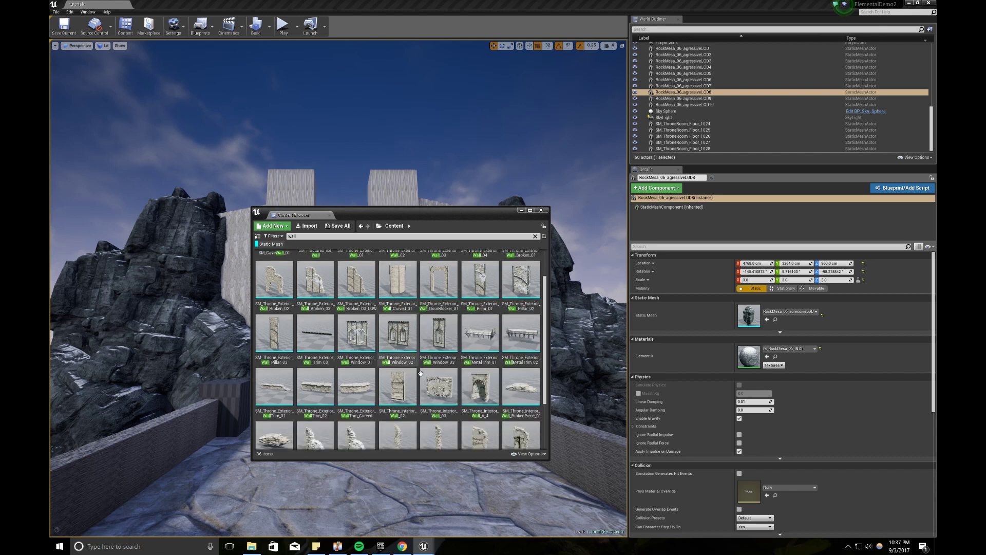
scroll(429, 381, up, 2)
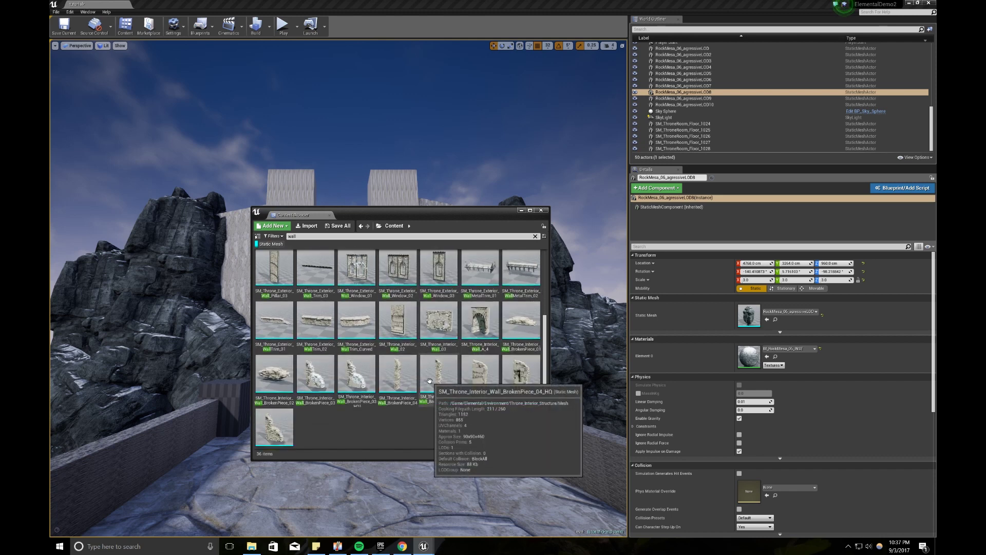
scroll(429, 381, up, 2)
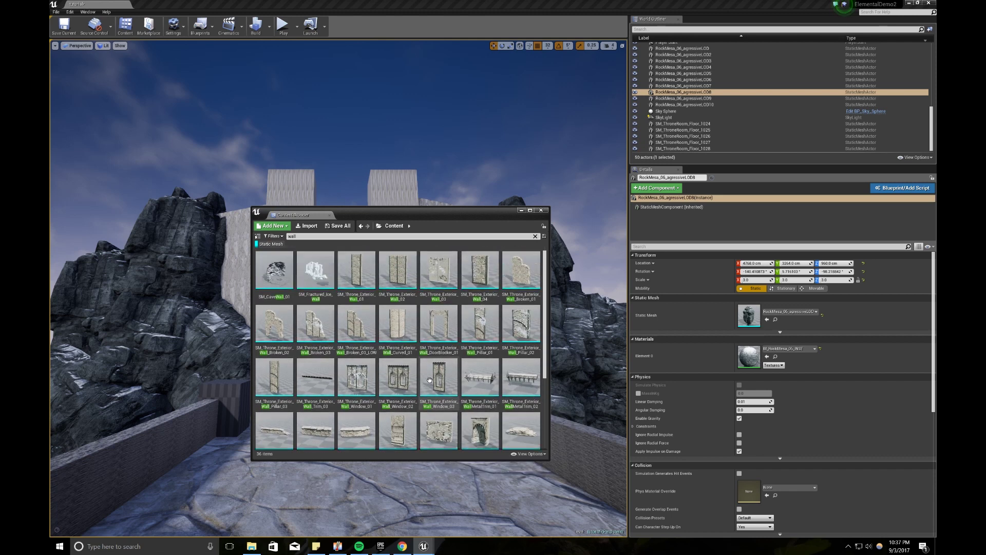
scroll(430, 380, down, 3)
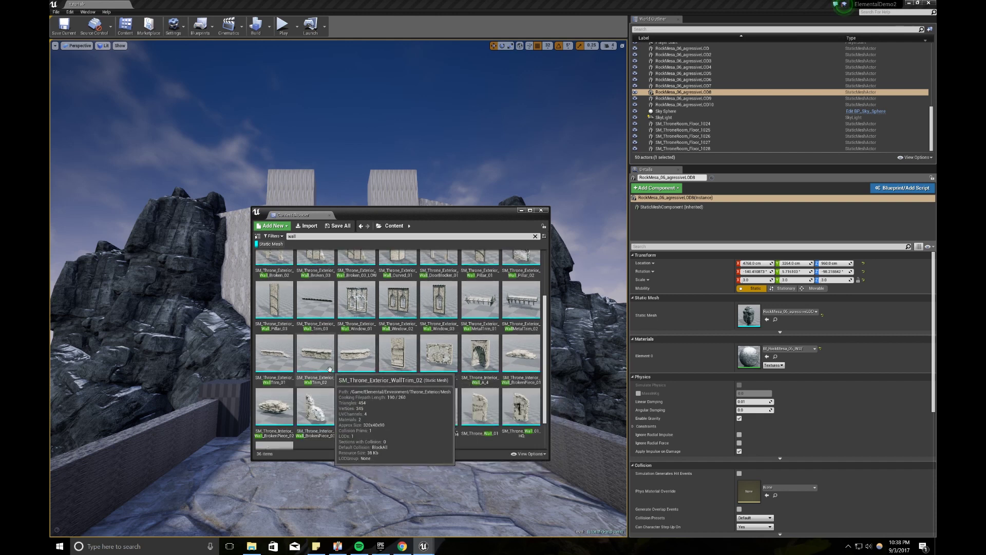
drag(328, 368, 198, 491)
click(521, 210)
Scale the wall trim uniformly to 2 and move it onto the left parapet at Y -512 cm.
scroll(521, 216, up, 3)
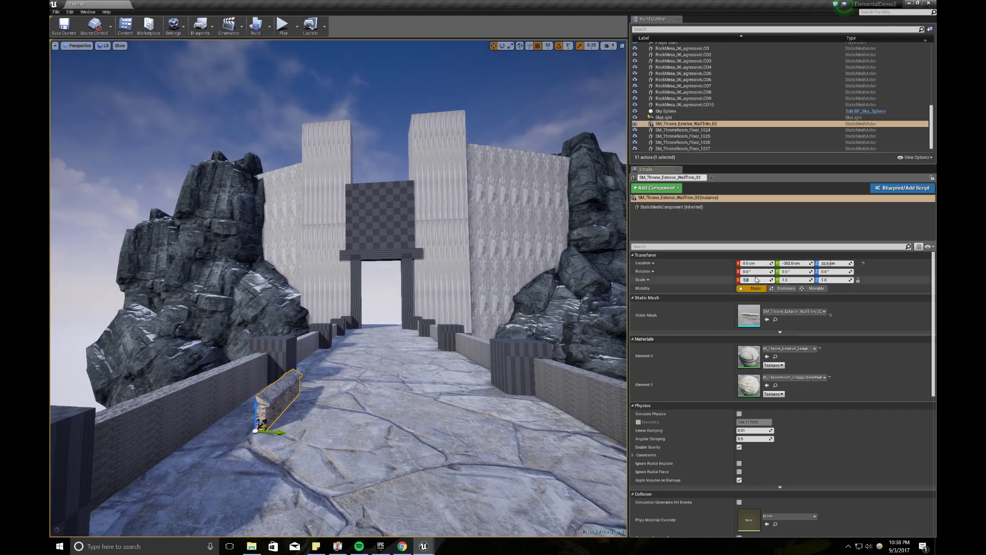
text(2)
key(Return)
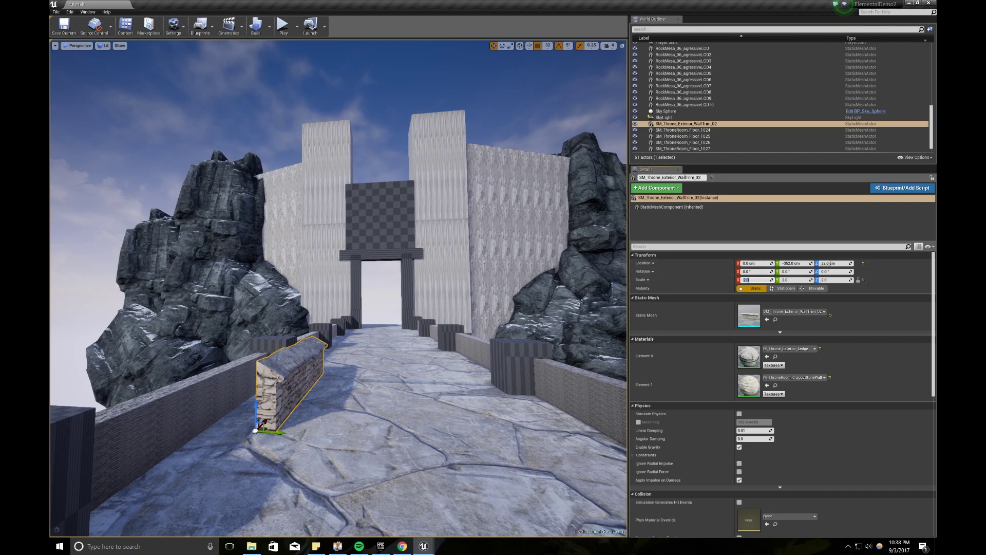
drag(278, 432, 220, 427)
right_drag(220, 427, 265, 402)
drag(265, 402, 194, 432)
mouse_move(188, 435)
right_down()
mouse_move(159, 422)
mouse_move(181, 441)
right_up()
Duplicate the wall trim rotated about 180° around Z and align the copy back to back with the original.
key(e)
alt+drag(378, 409, 416, 420)
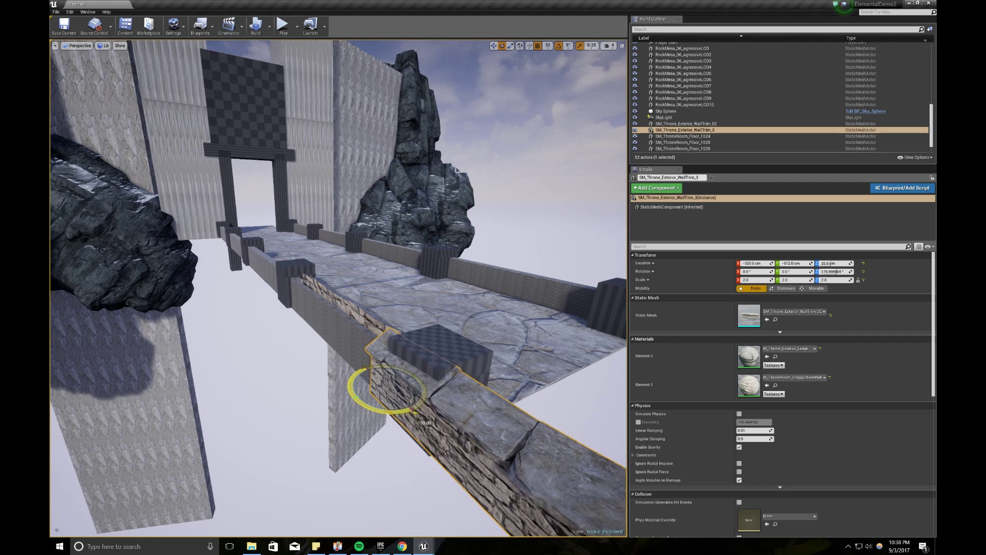
drag(379, 378, 300, 341)
key(ctrl+z)
right_drag(301, 341, 300, 347)
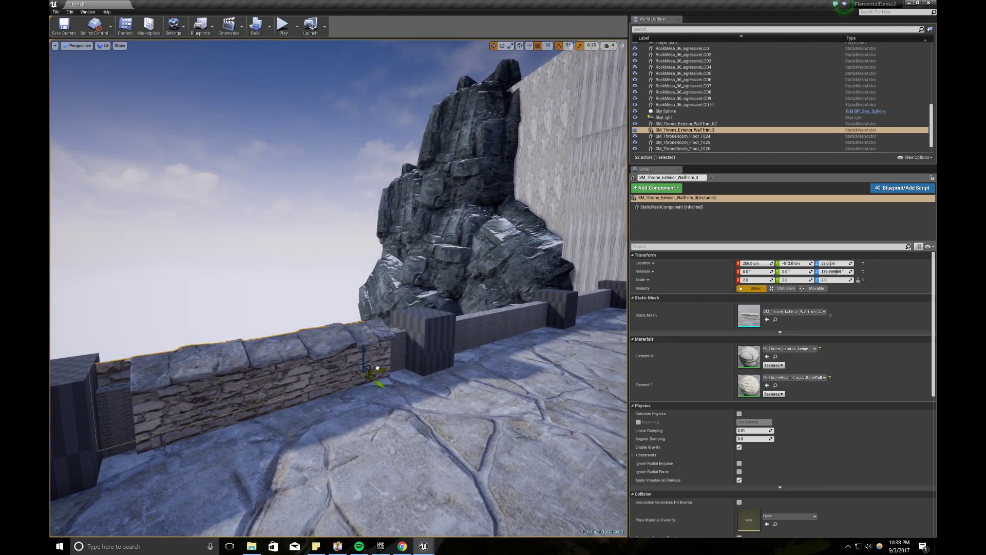
right_drag(384, 366, 416, 348)
drag(481, 351, 491, 350)
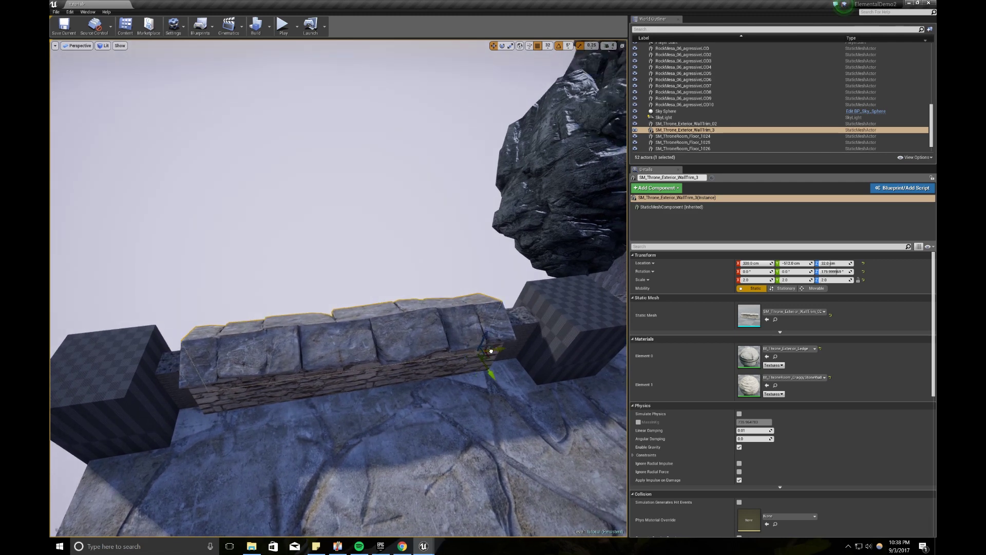
Slide both wall trim pieces together toward the front post and delete the blockout parapet walls along the bridge.
right_drag(392, 379, 352, 351)
ctrl+click(352, 352)
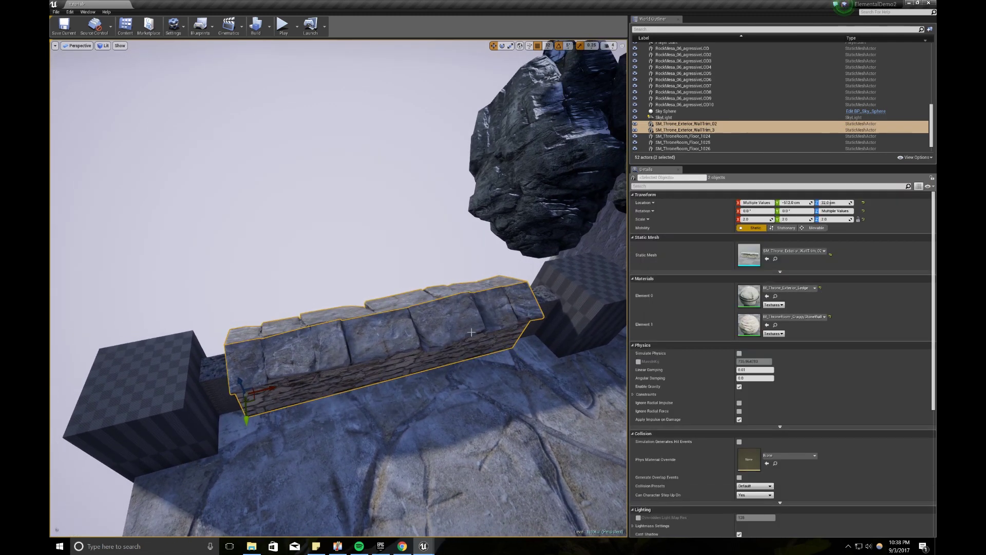
drag(276, 389, 245, 388)
right_drag(245, 388, 253, 378)
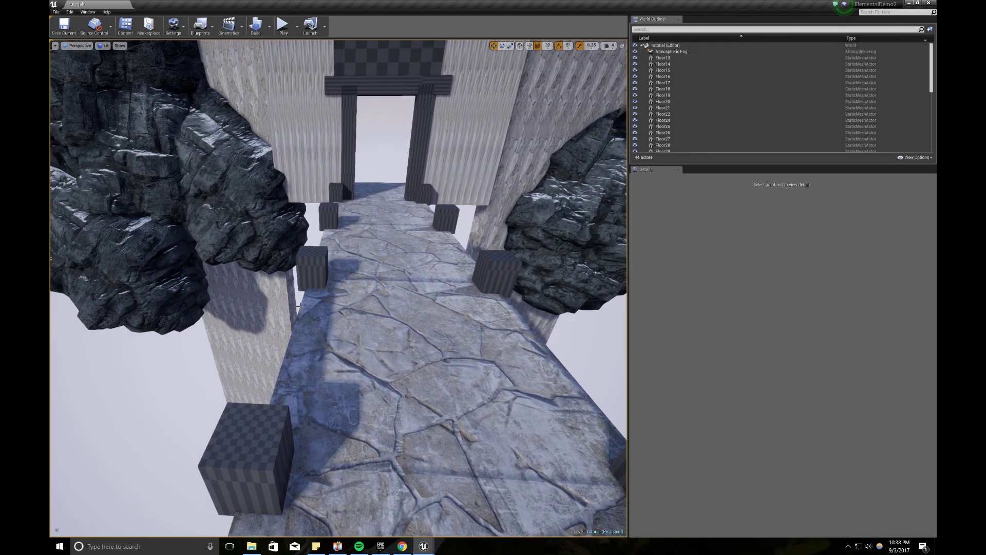
right_drag(300, 304, 318, 358)
click(319, 358)
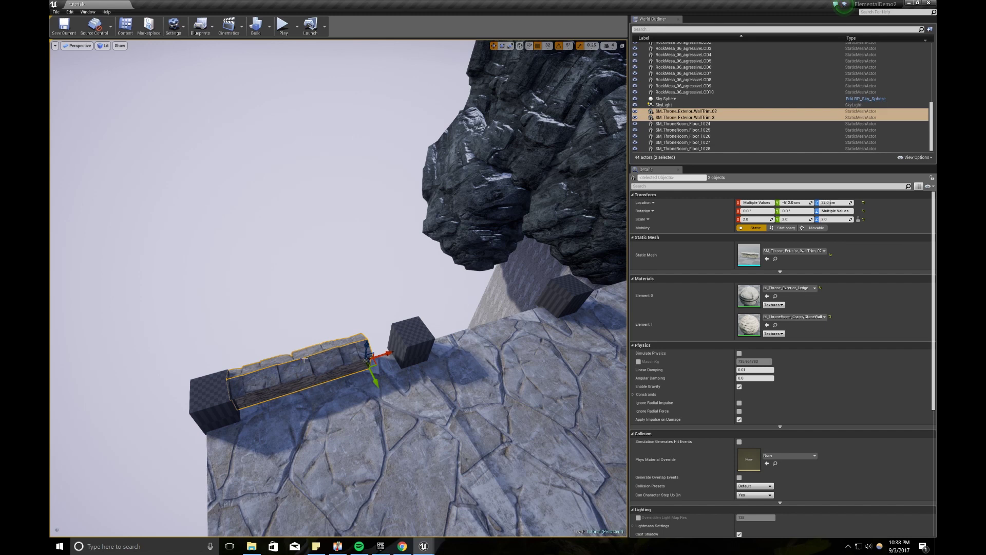
alt+drag(384, 358, 473, 330)
right_drag(473, 330, 447, 336)
key(ctrl+z)
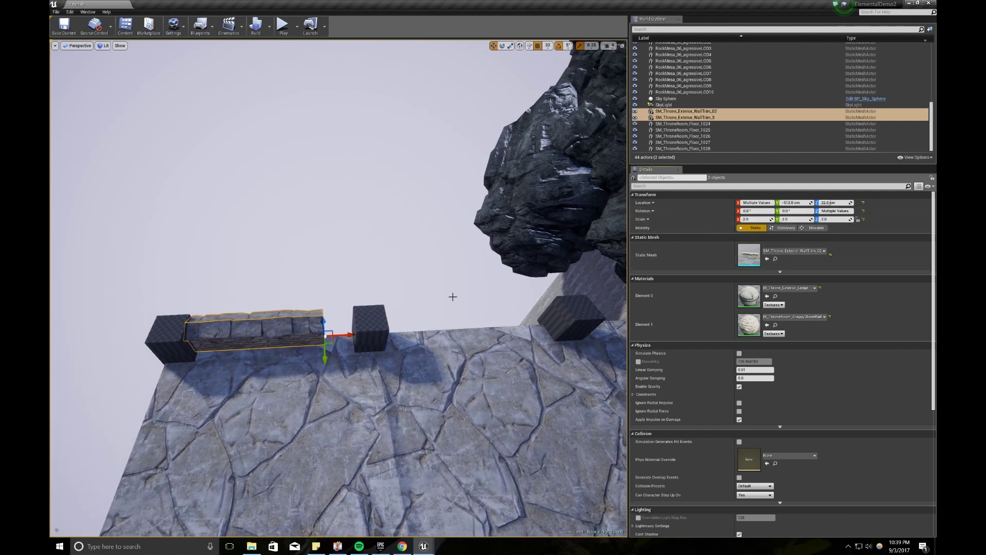
Set the wall trim pair's X scale to 2.75 and slide it to fill the gap between the two front posts.
right_drag(282, 332, 354, 328)
key(r)
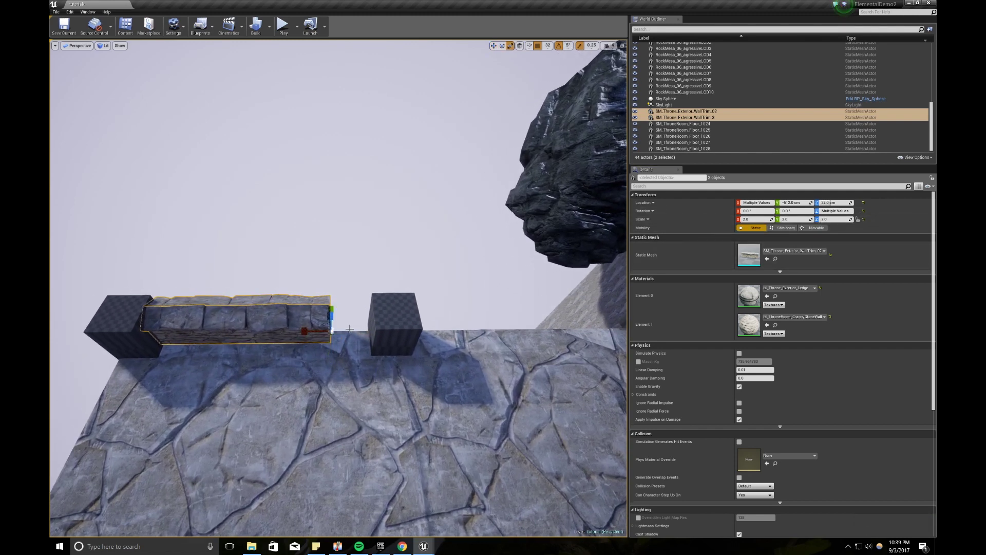
drag(304, 331, 280, 331)
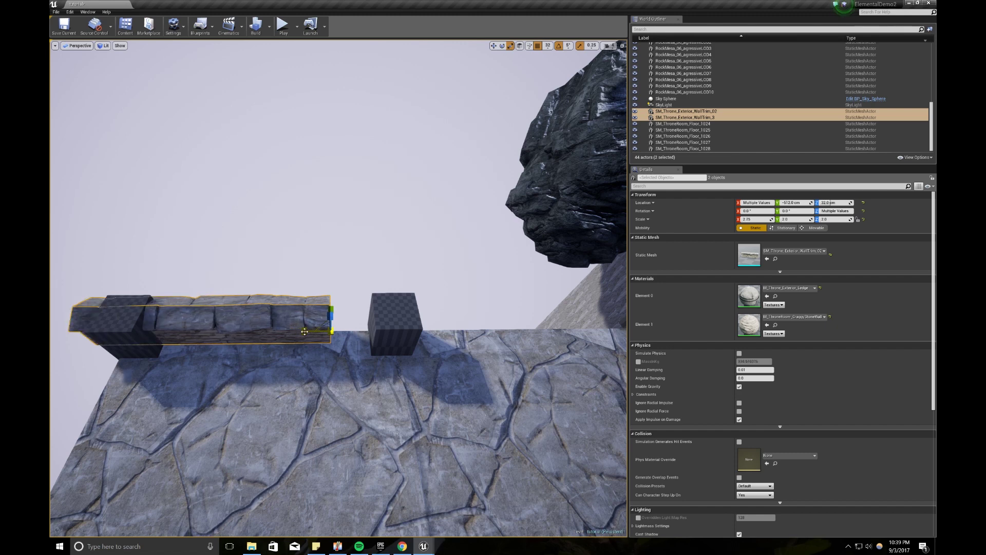
drag(351, 332, 404, 332)
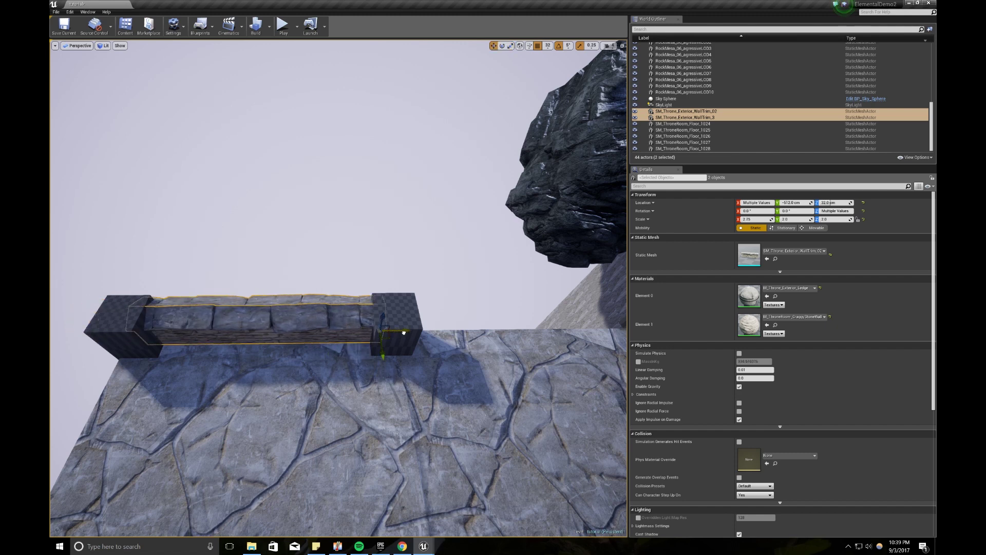
Duplicate the wall trim pair three times along the bridge's left side, filling each gap between posts up to the gate.
right_drag(404, 333, 444, 358)
right_drag(438, 255, 394, 231)
alt+drag(373, 335, 593, 352)
right_drag(592, 351, 639, 350)
alt+drag(348, 324, 528, 305)
right_drag(527, 306, 428, 323)
alt+drag(427, 322, 765, 314)
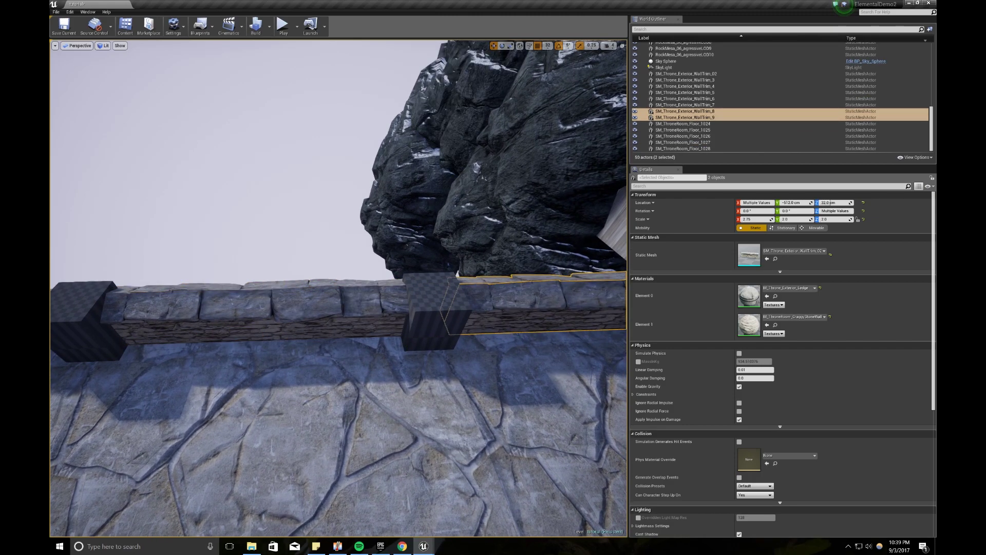
Duplicate the wall trim pair nearest the gate across to the bridge's right side at Y 480 cm.
right_drag(616, 316, 729, 339)
right_drag(158, 415, 318, 422)
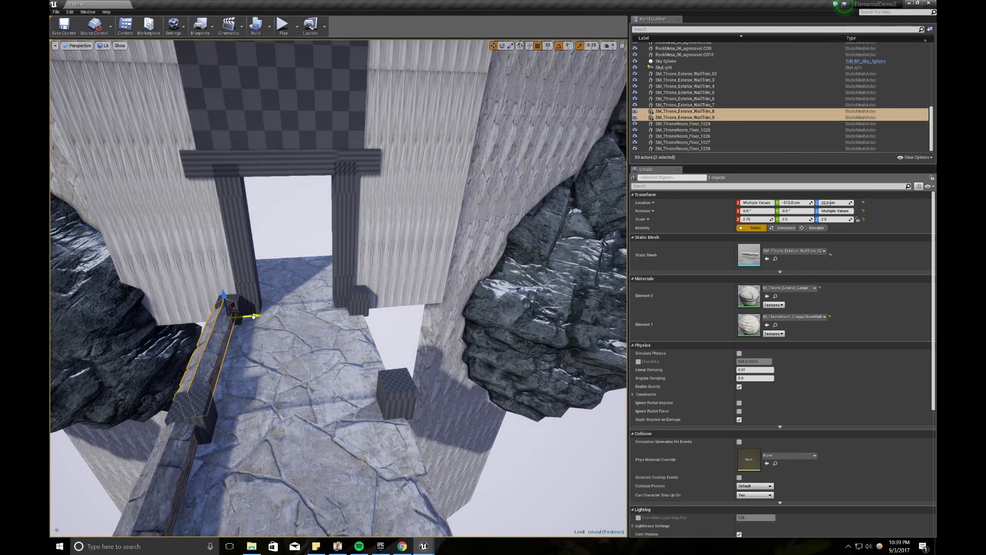
alt+drag(253, 316, 383, 302)
right_drag(382, 301, 406, 301)
Duplicate the right-side wall trim pair three times between the posts toward the bridge's front end.
alt+drag(184, 335, 286, 396)
right_drag(286, 396, 349, 405)
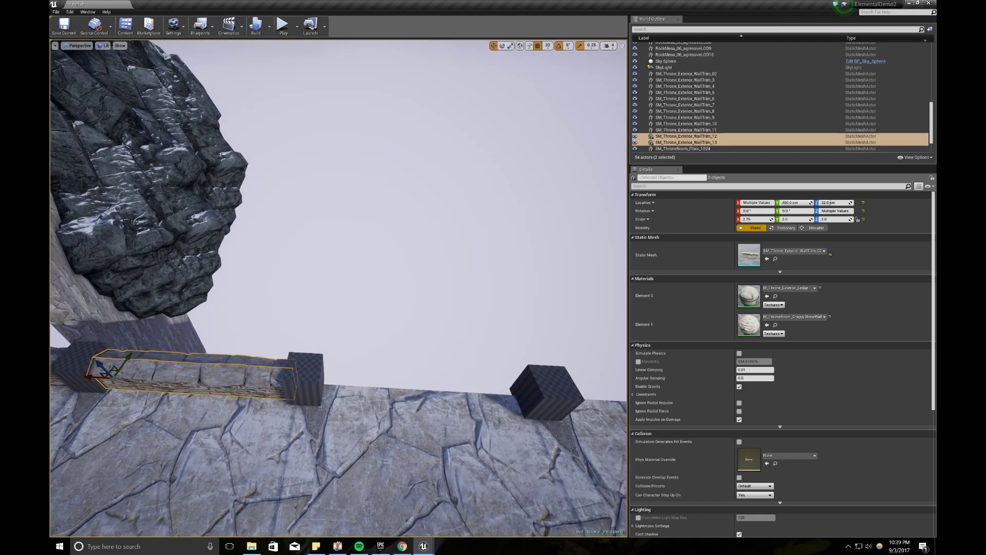
alt+drag(96, 374, 334, 379)
right_drag(333, 378, 164, 384)
alt+drag(164, 384, 379, 366)
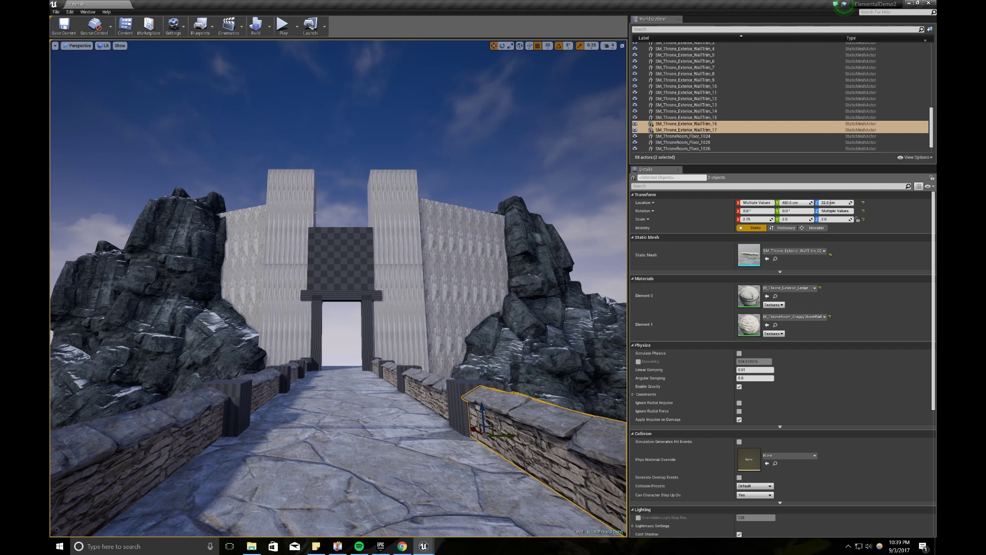
Search the asset library for "pillar" and examine the details of the available pillar meshes.
click(423, 545)
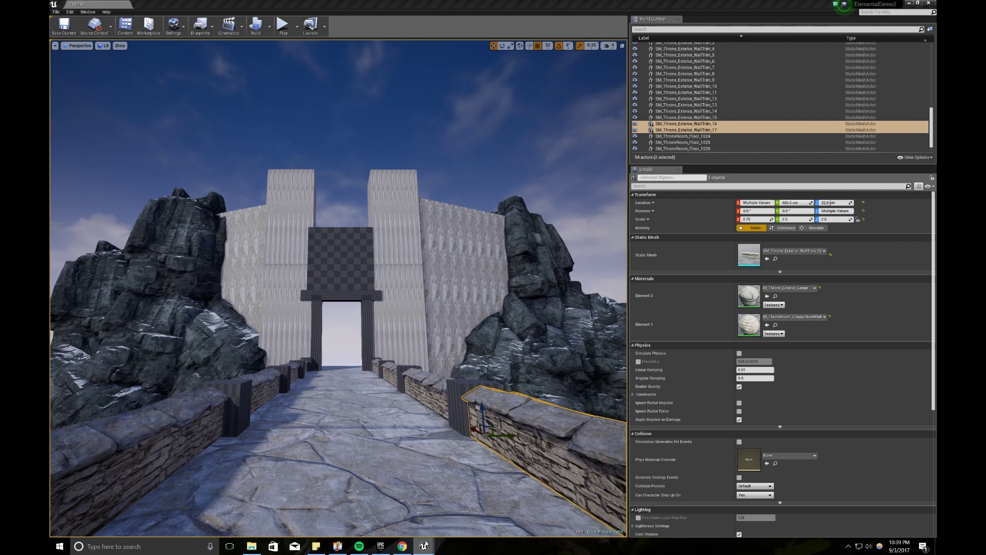
click(492, 501)
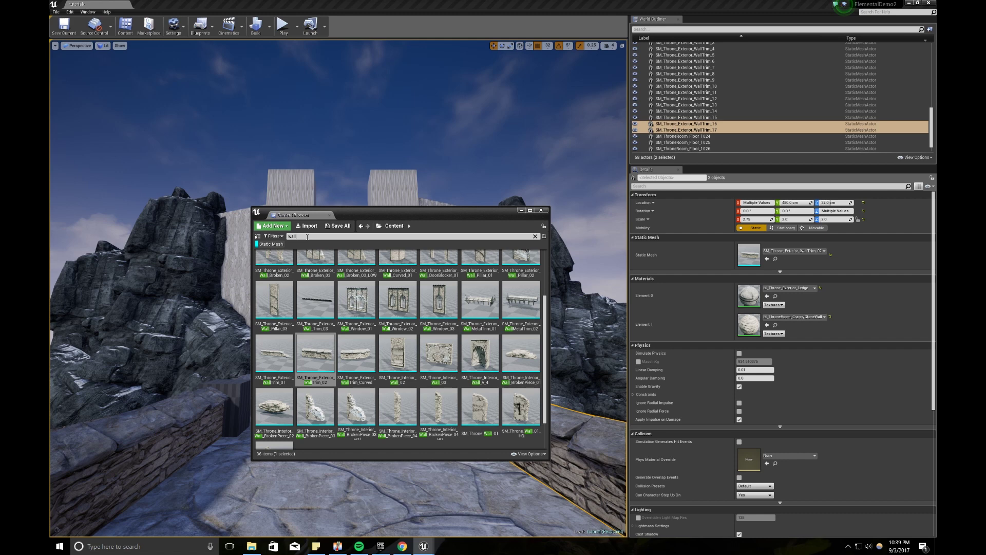
text(pillar)
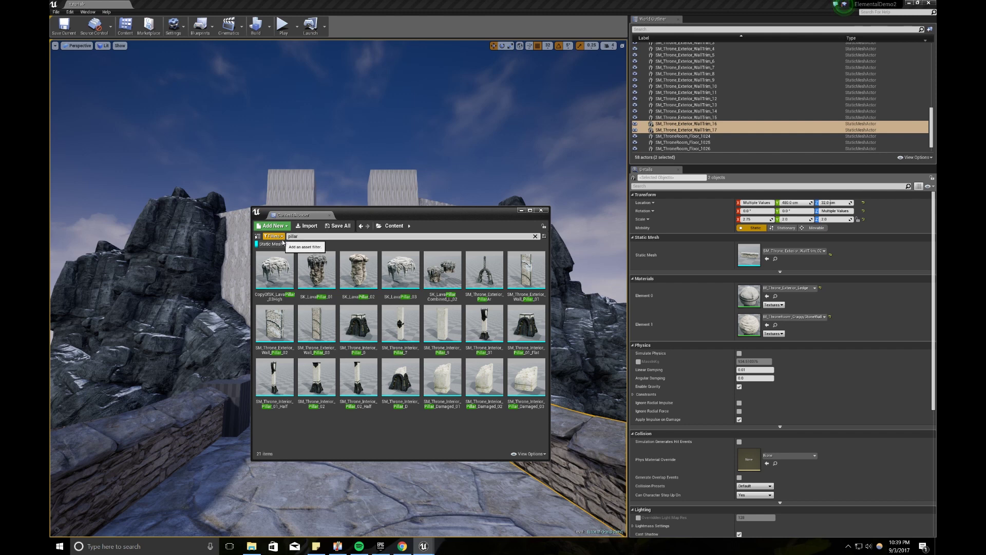
mouse_move(387, 400)
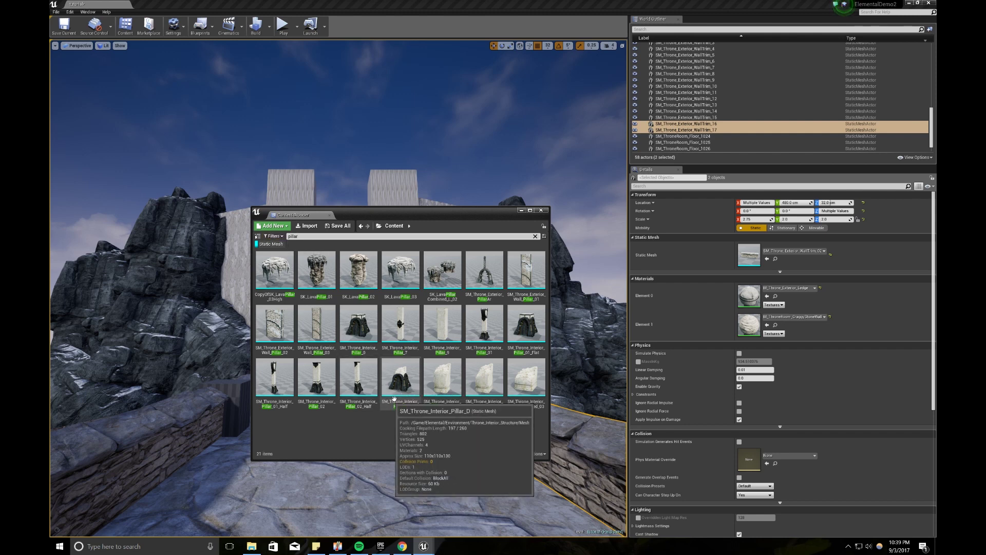
mouse_move(430, 388)
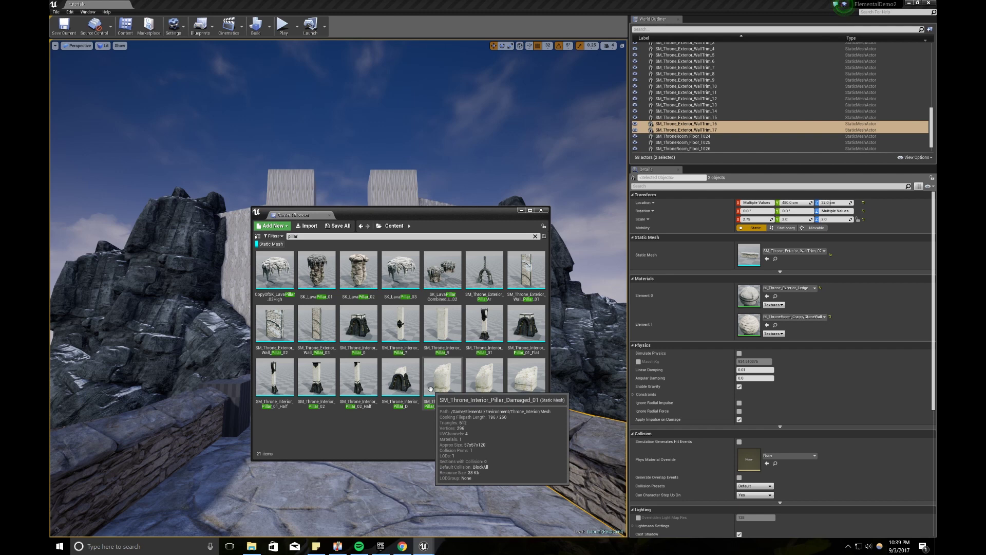
mouse_move(507, 322)
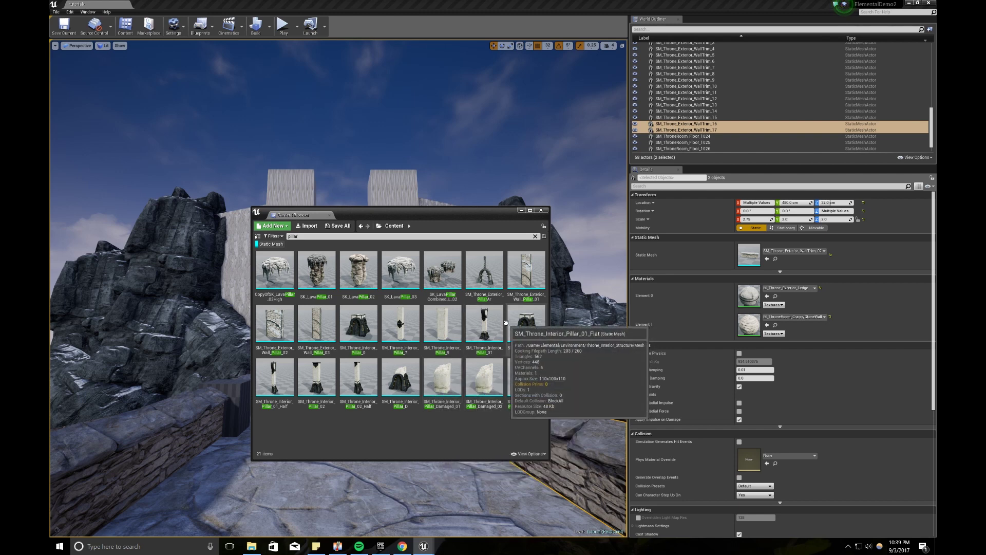
mouse_move(290, 397)
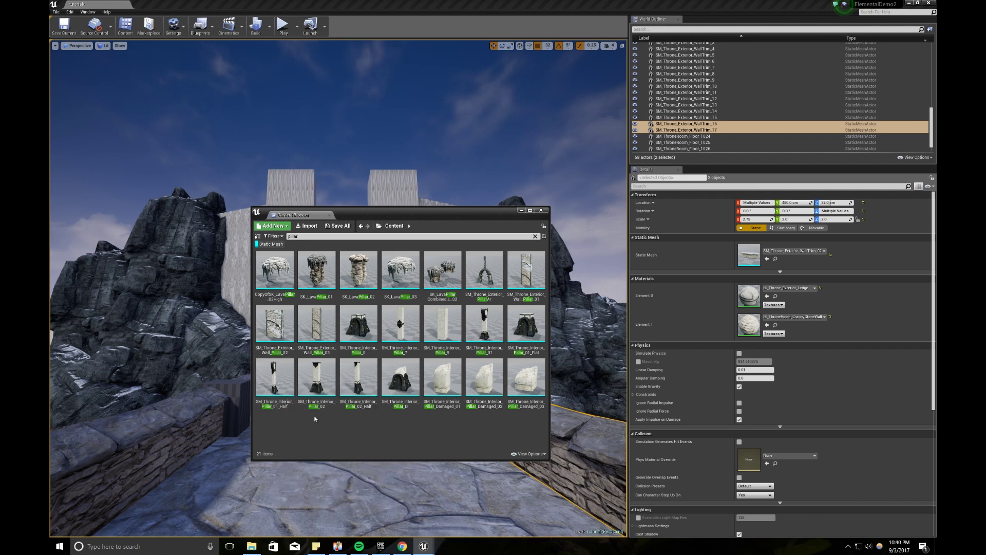
mouse_move(483, 353)
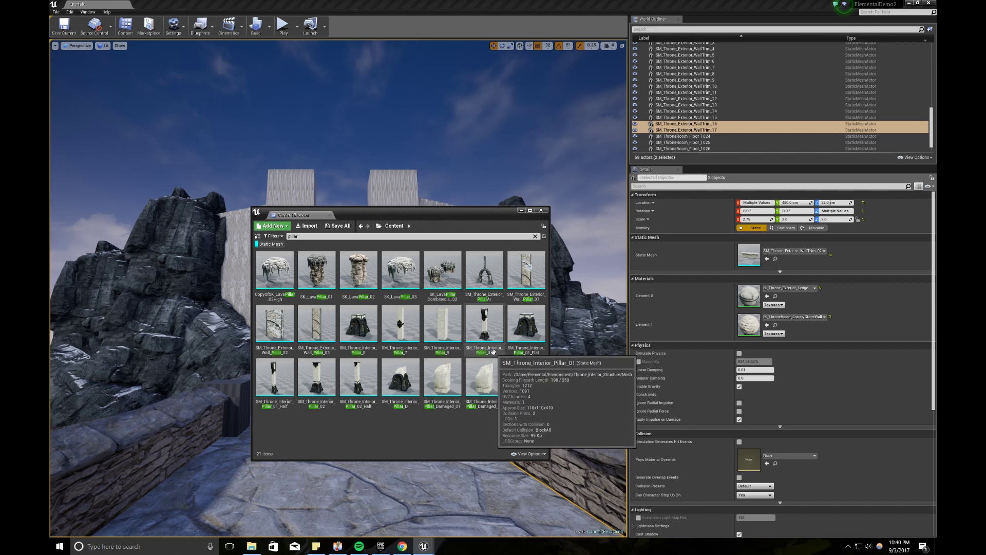
Place SM_Throne_Interior_Pillar_01 beside the bridge's front-left corner post and set its uniform scale to 2.
drag(488, 351, 202, 475)
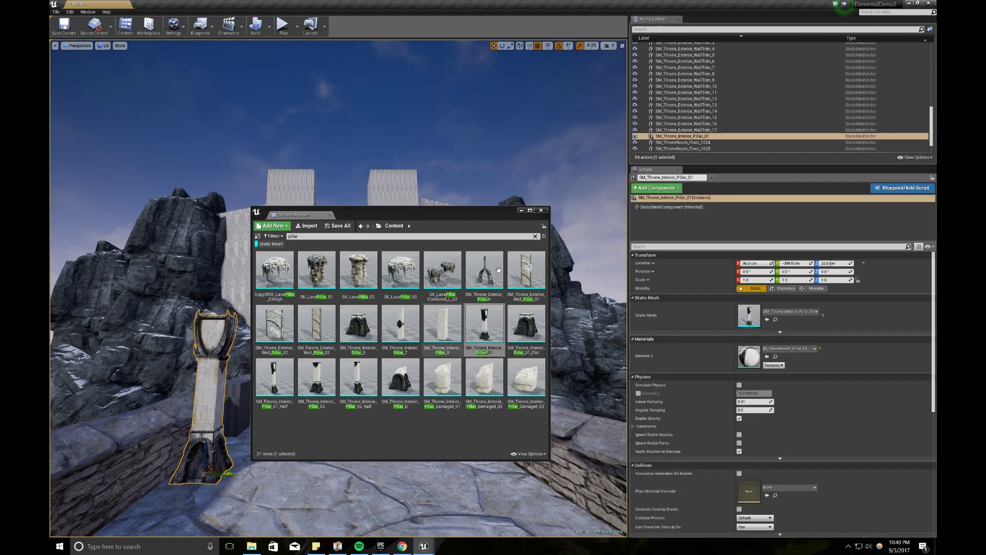
click(520, 210)
key(f)
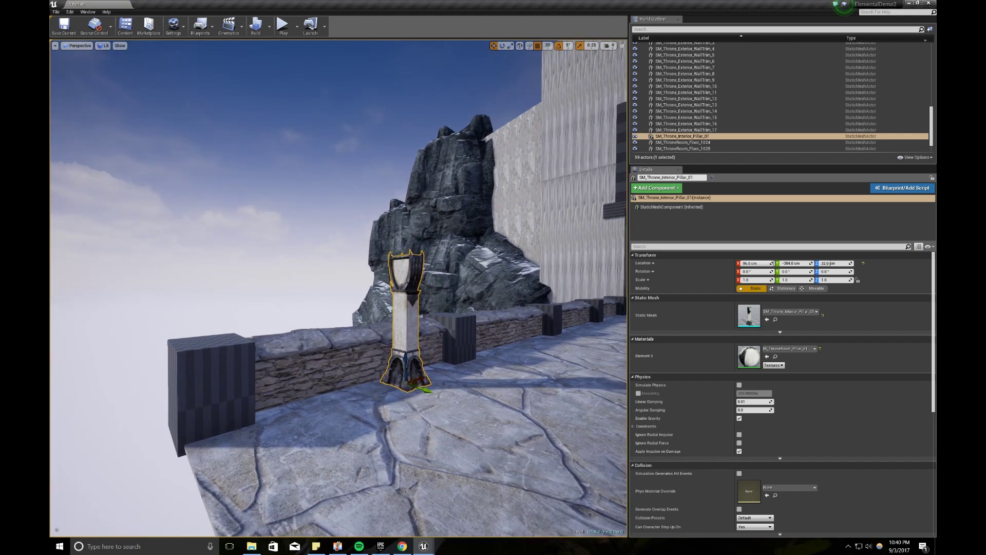
drag(421, 378, 251, 433)
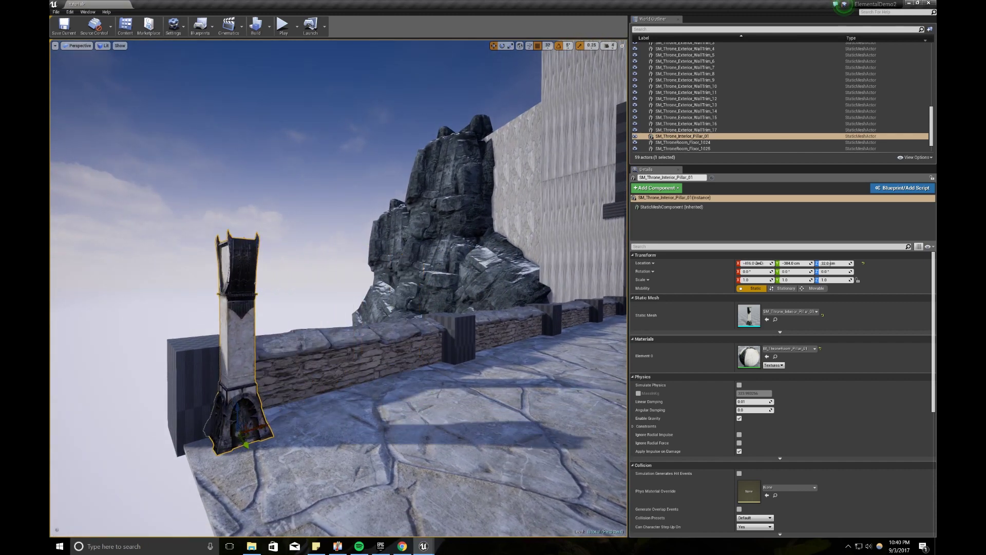
click(856, 280)
text(2)
key(Return)
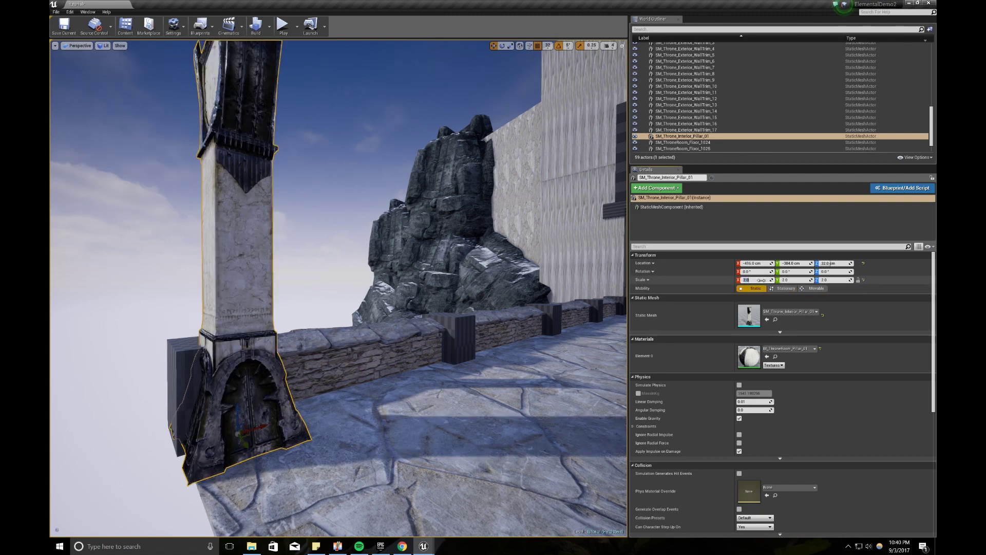
Try sinking the pillar into the front-left corner post so its head tops the parapet, and delete the pillar.
right_drag(320, 357, 391, 358)
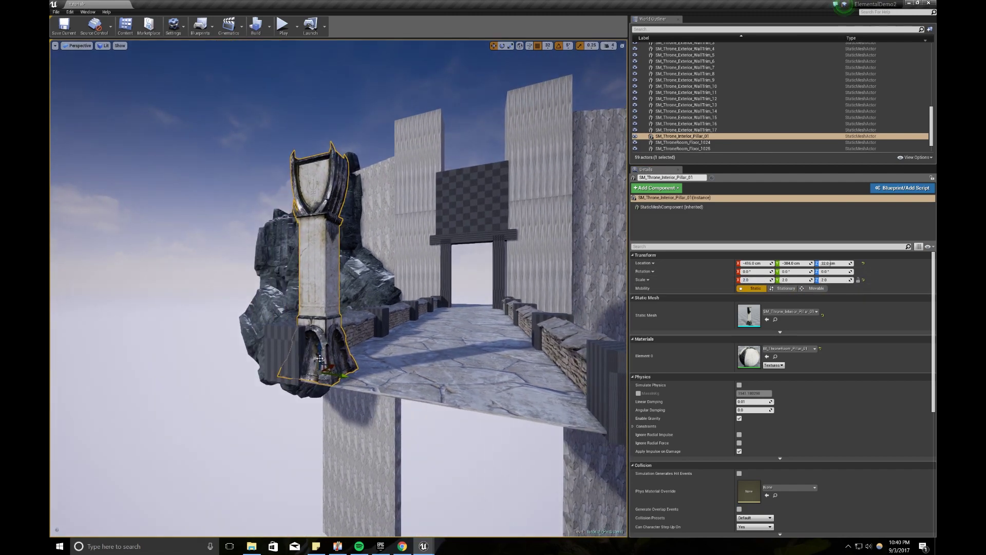
drag(339, 375, 309, 363)
right_drag(296, 352, 299, 352)
drag(291, 342, 316, 436)
mouse_move(318, 439)
right_down()
mouse_move(274, 436)
mouse_move(315, 436)
right_up()
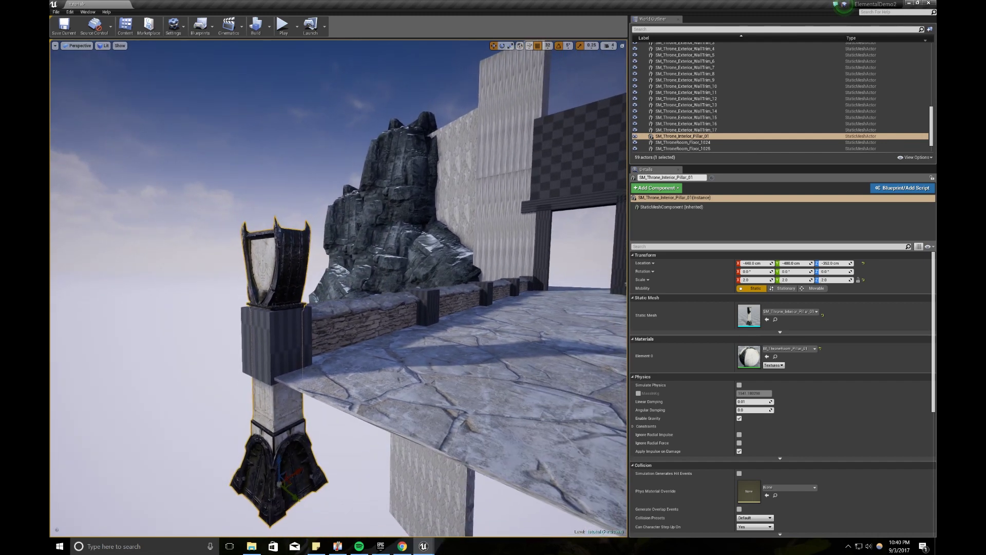
drag(320, 492, 305, 486)
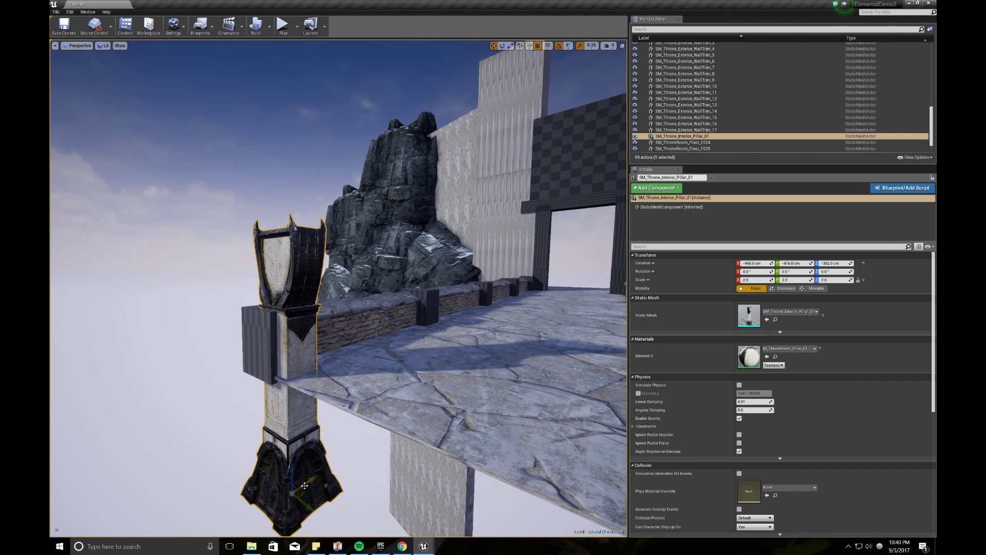
mouse_move(324, 466)
right_down()
mouse_move(400, 465)
mouse_move(411, 478)
mouse_move(436, 470)
mouse_move(312, 461)
right_up()
drag(301, 460, 300, 460)
mouse_move(344, 417)
right_down()
mouse_move(354, 417)
mouse_move(345, 414)
right_up()
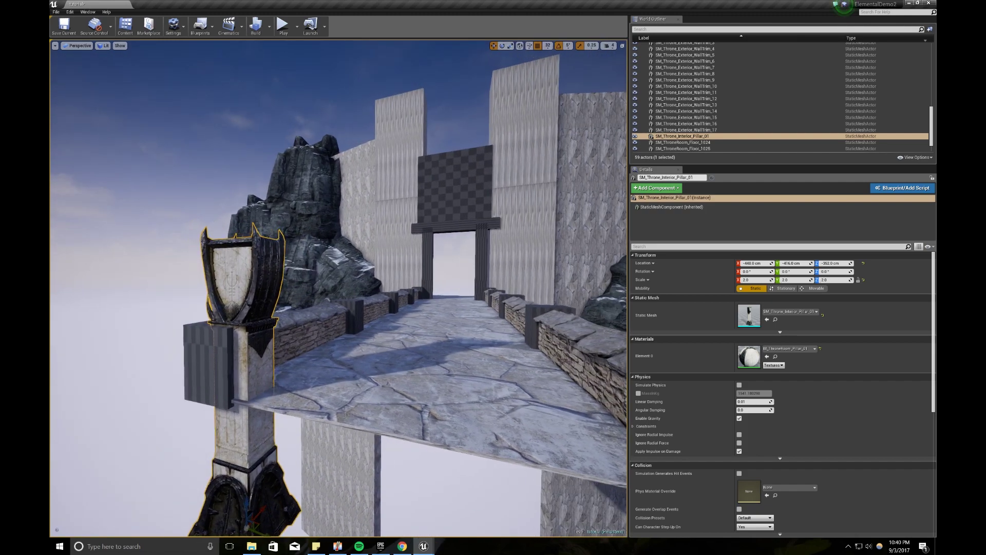
key(Delete)
Search the asset library for "wall" and look through the wall meshes for a post replacement.
mouse_move(425, 546)
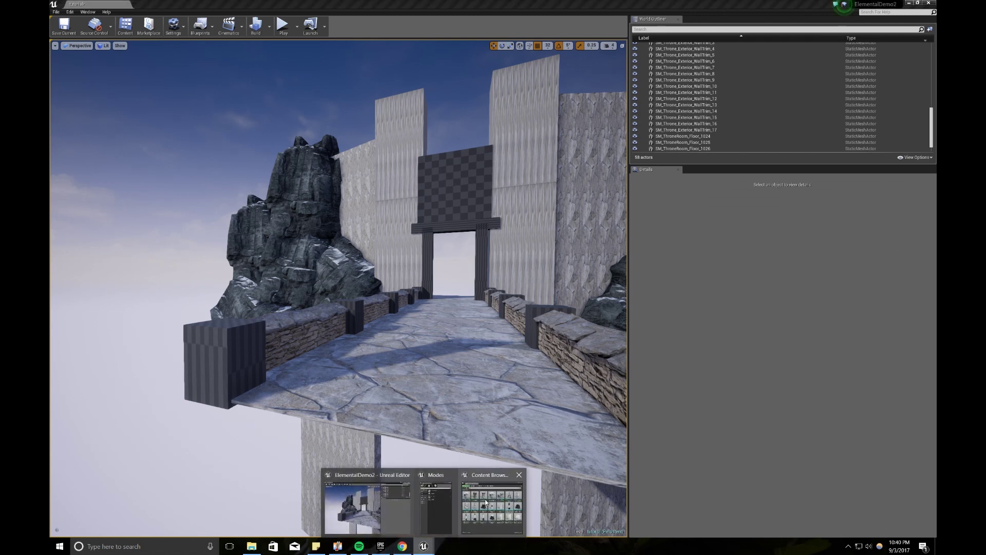
click(493, 501)
click(314, 238)
text(wall)
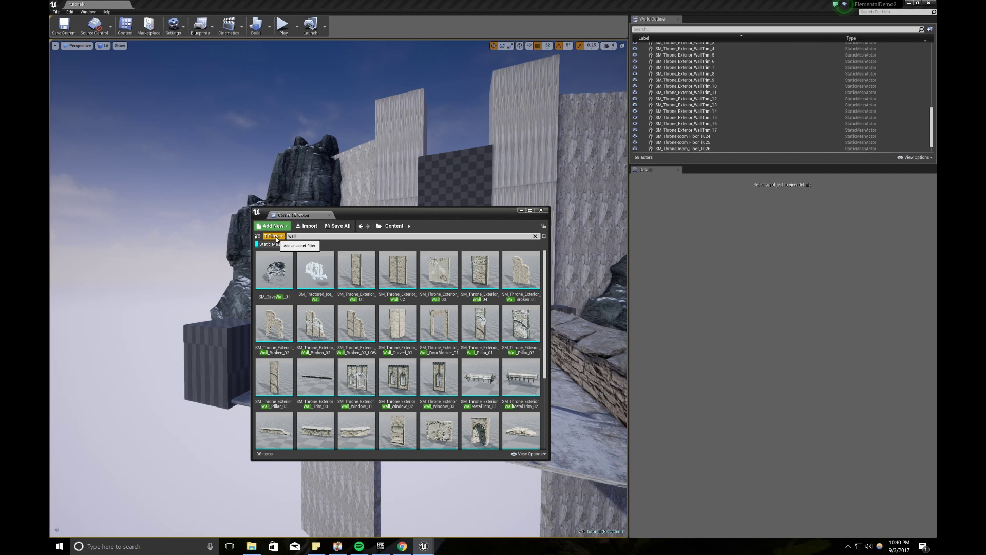
scroll(411, 336, down, 3)
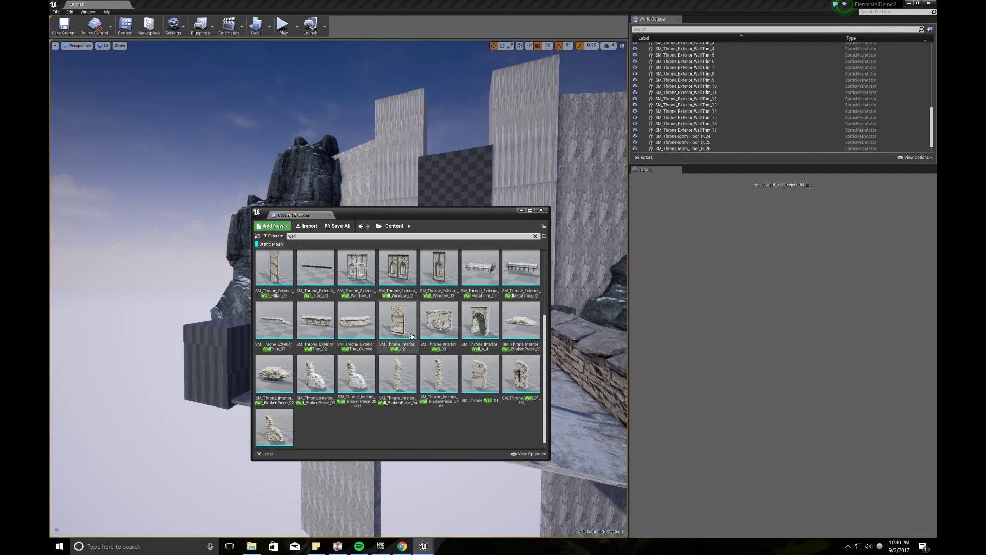
scroll(411, 336, up, 3)
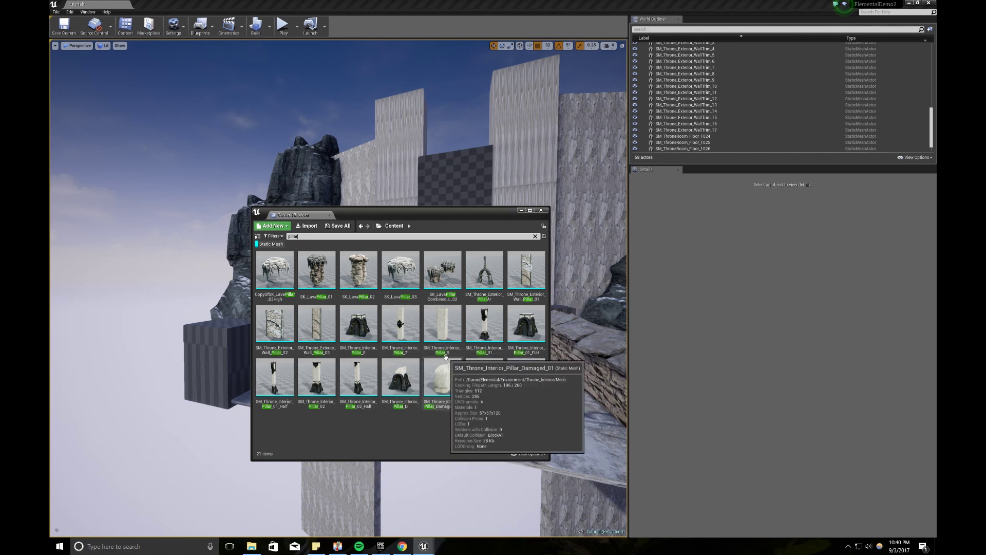
Place SM_Throne_Interior_Pillar_9 near the bridge's front-right corner and set its uniform scale to 2.5.
drag(444, 353, 571, 408)
click(520, 210)
right_drag(529, 246, 601, 262)
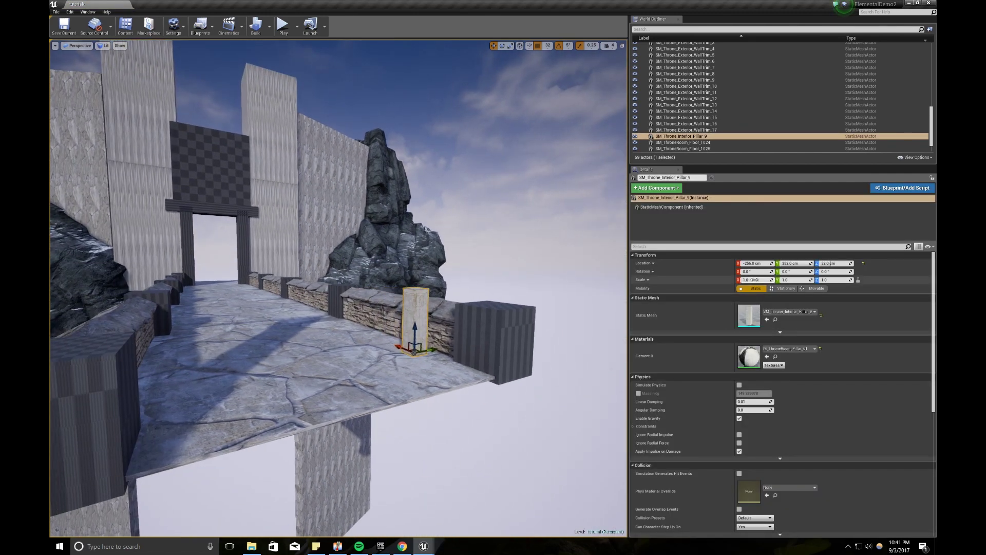
key(Return)
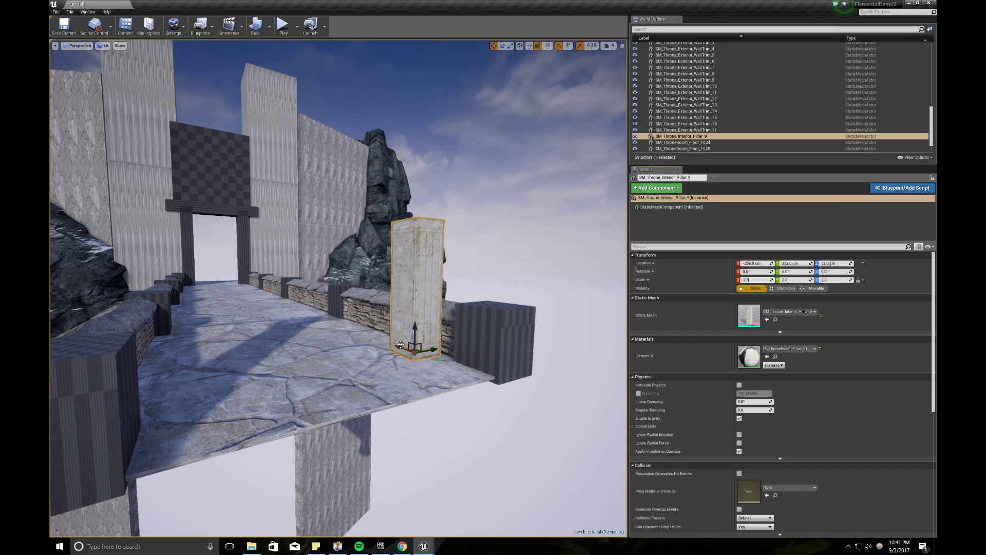
text(2.5)
key(Return)
Slide the pillar toward the bridge's front edge beside the right corner post and set its Z scale to 1.2.
drag(397, 344, 442, 361)
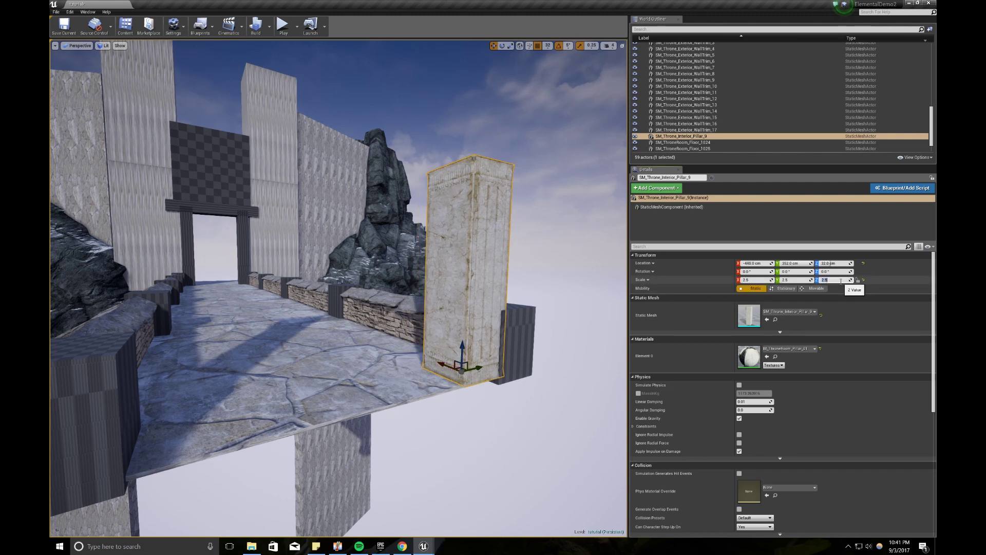
key(Return)
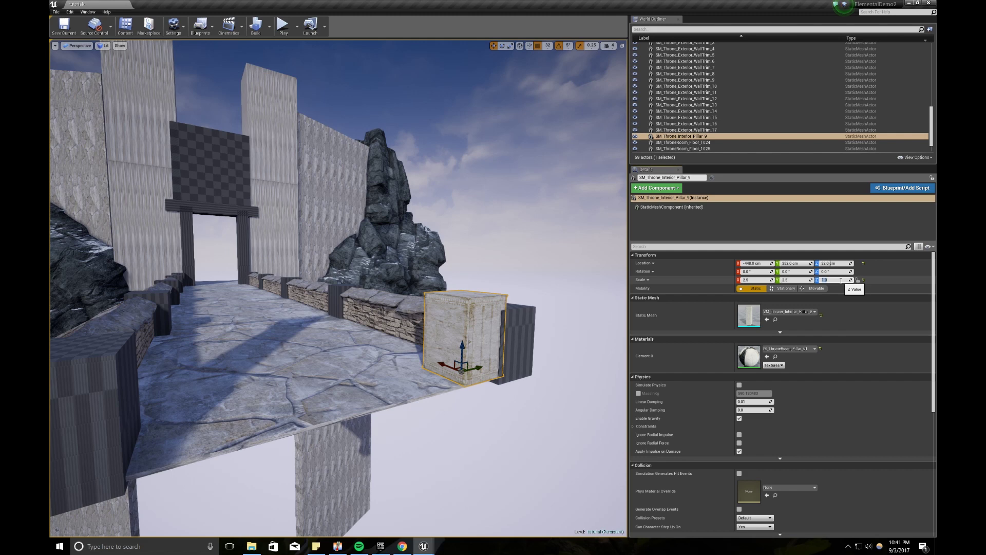
key(Return)
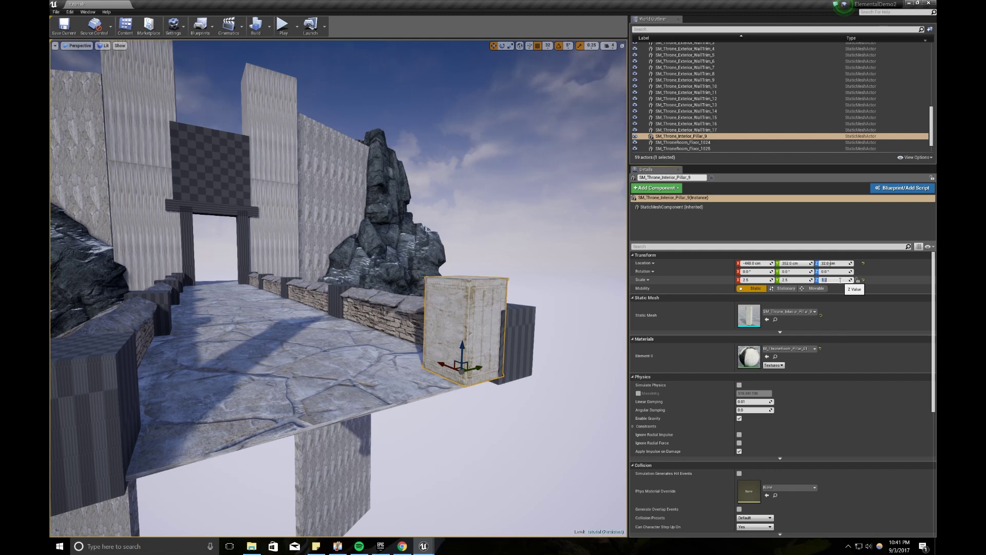
Delete the front-right blockout post and move the pillar into its place at Y 480 cm and Z 0 cm.
click(514, 335)
key(Delete)
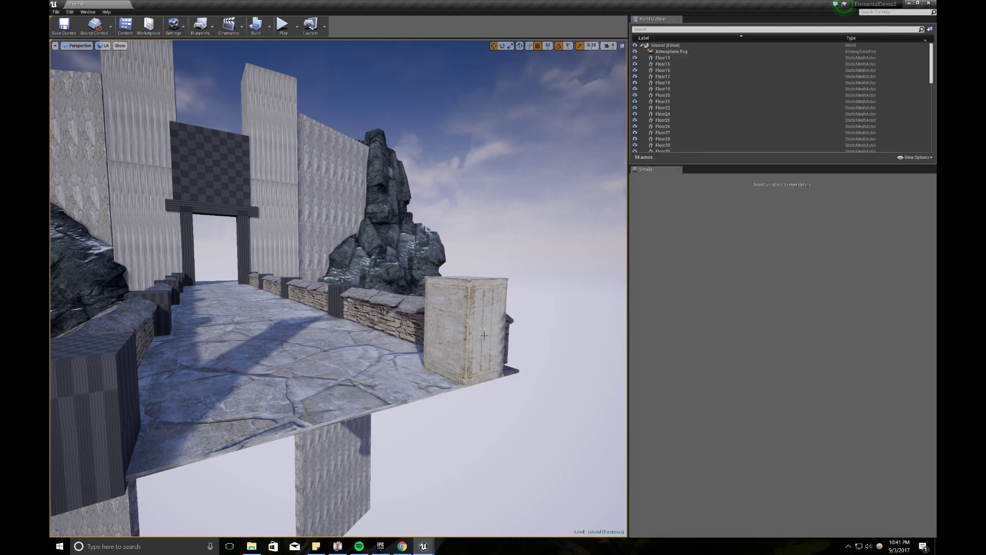
click(490, 331)
mouse_move(479, 365)
mouse_down()
mouse_move(508, 365)
mouse_move(492, 362)
mouse_up()
right_drag(491, 361, 429, 356)
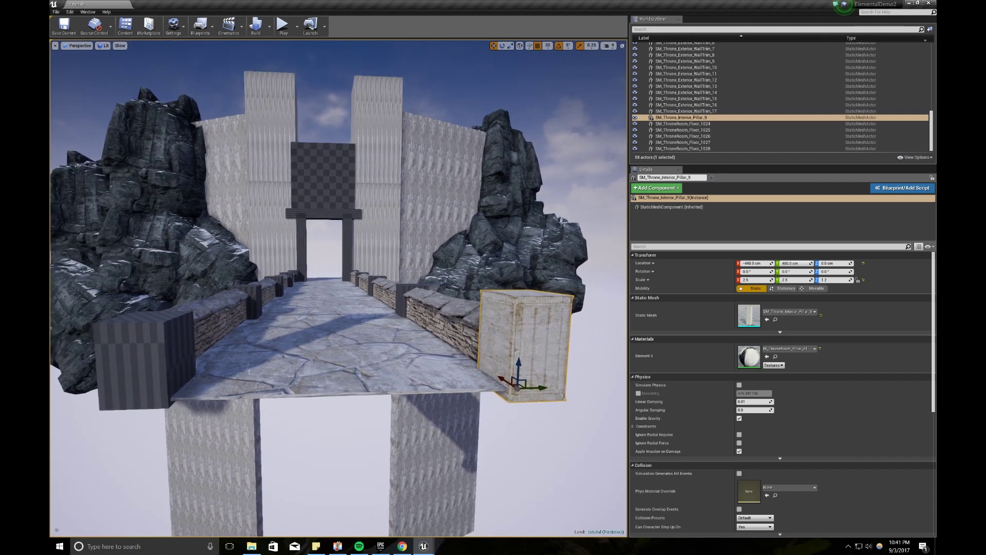
Delete the front-left blockout post and duplicate the pillar across the bridge into its place at Y -512 cm.
click(184, 349)
key(Delete)
click(550, 362)
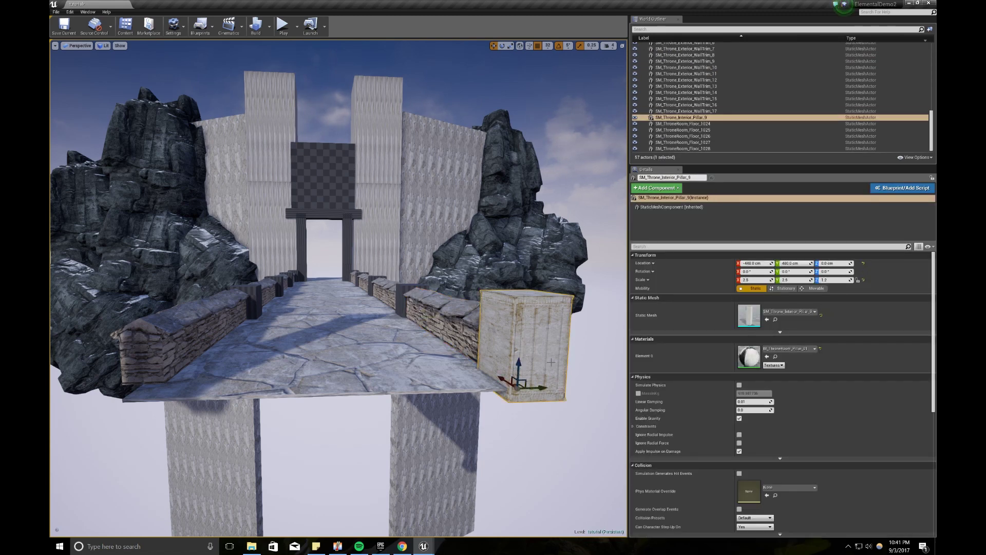
alt+drag(537, 387, 165, 382)
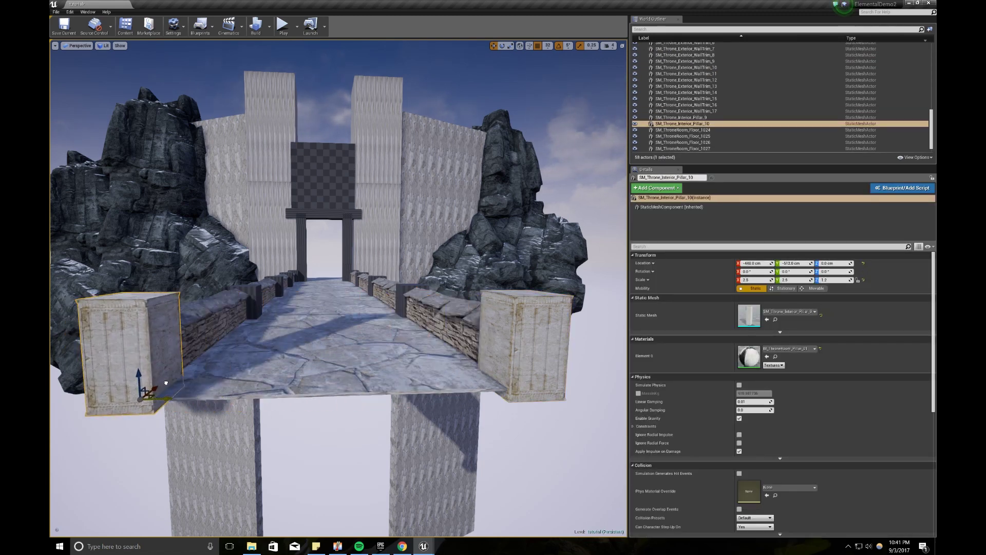
key(w)
right_drag(295, 325, 265, 318)
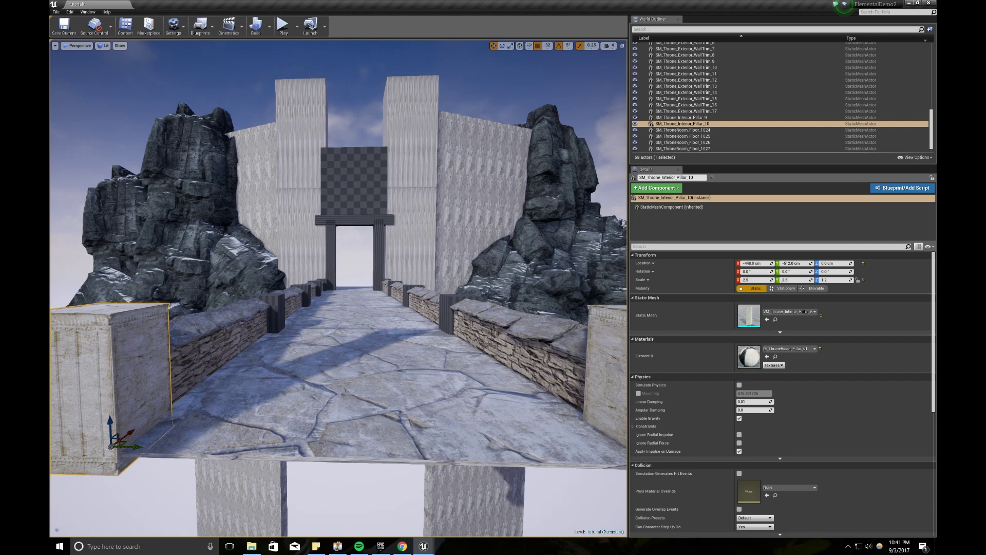
Delete the second pair of blockout posts from the front, one on each side of the bridge.
click(276, 310)
key(Delete)
click(445, 308)
key(Delete)
right_drag(445, 308, 480, 308)
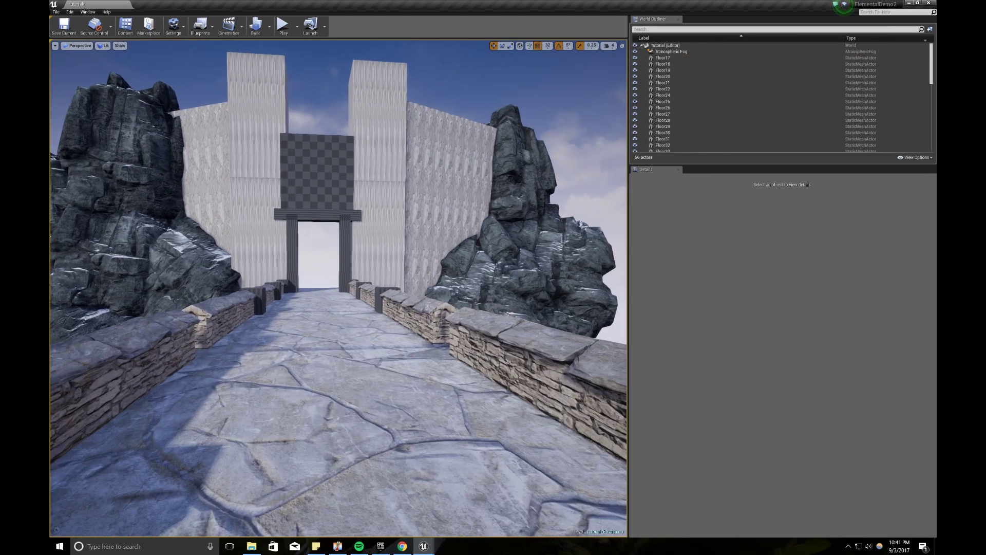
Delete the remaining blockout posts along both sides of the bridge up to the gate.
drag(312, 298, 261, 281)
click(305, 302)
key(Delete)
click(445, 302)
key(Delete)
drag(444, 302, 423, 285)
drag(315, 295, 339, 268)
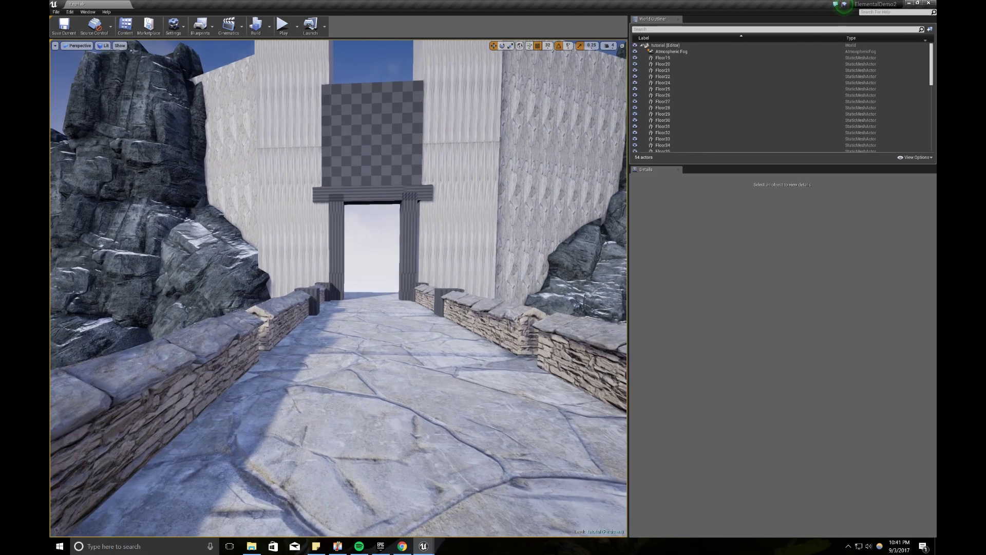
click(330, 286)
key(Delete)
click(437, 294)
key(Delete)
click(420, 282)
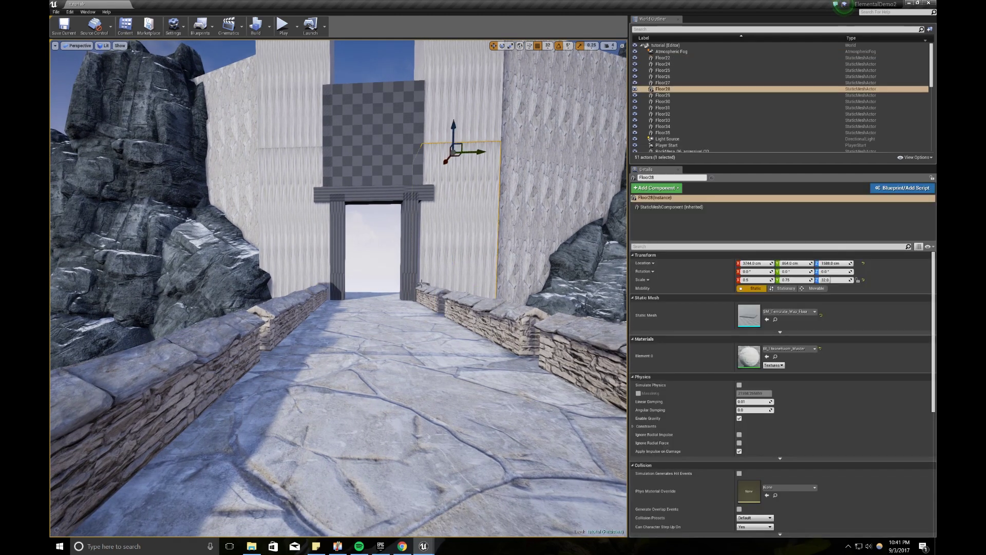
key(Delete)
Duplicate the two front pillars twice along the bridge toward the gate, filling the next two pairs of parapet gaps.
right_drag(421, 282, 374, 264)
click(372, 299)
right_drag(308, 292, 478, 293)
ctrl+click(331, 293)
right_drag(338, 288, 301, 244)
key(w)
key(s)
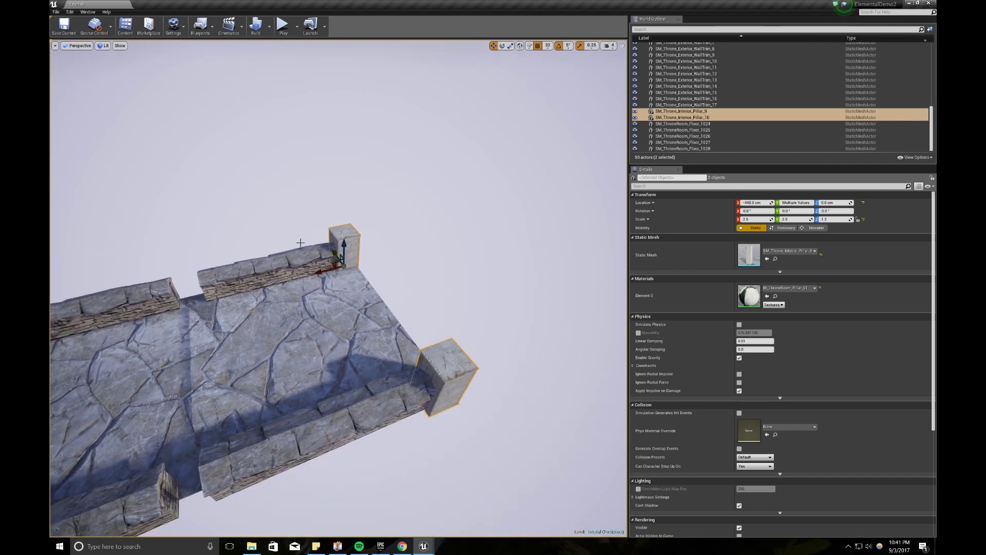
alt+drag(323, 271, 57, 309)
right_drag(326, 420, 254, 416)
drag(327, 420, 231, 402)
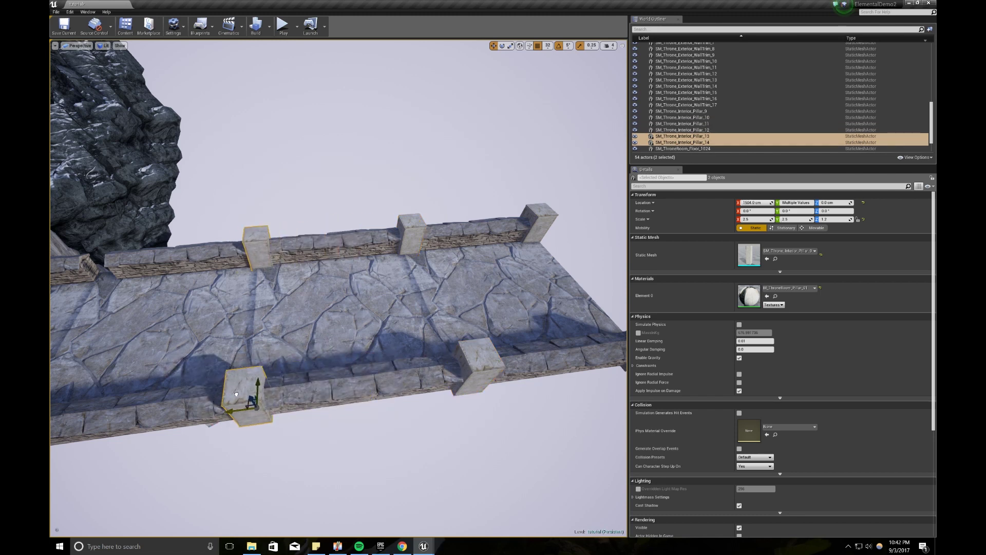
Duplicate the selected pillar pair twice more toward the gate, placing the last pair at X 3424 cm.
middle_drag(246, 400, 326, 407)
alt+drag(324, 406, 297, 413)
middle_drag(296, 413, 429, 414)
alt+drag(430, 415, 238, 396)
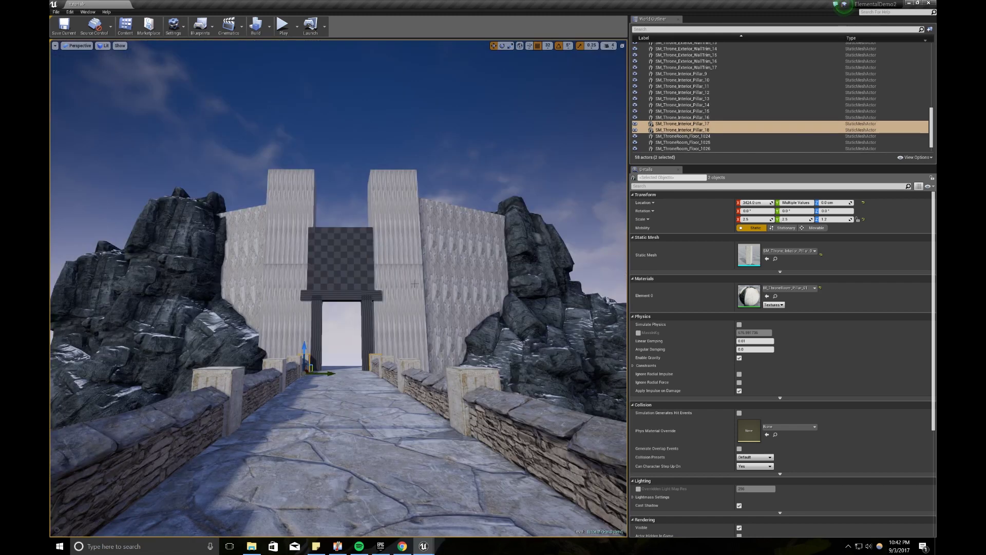
Check the bridge pillars, parapets and castle gate from the front end of the bridge.
click(358, 184)
right_drag(352, 195, 344, 213)
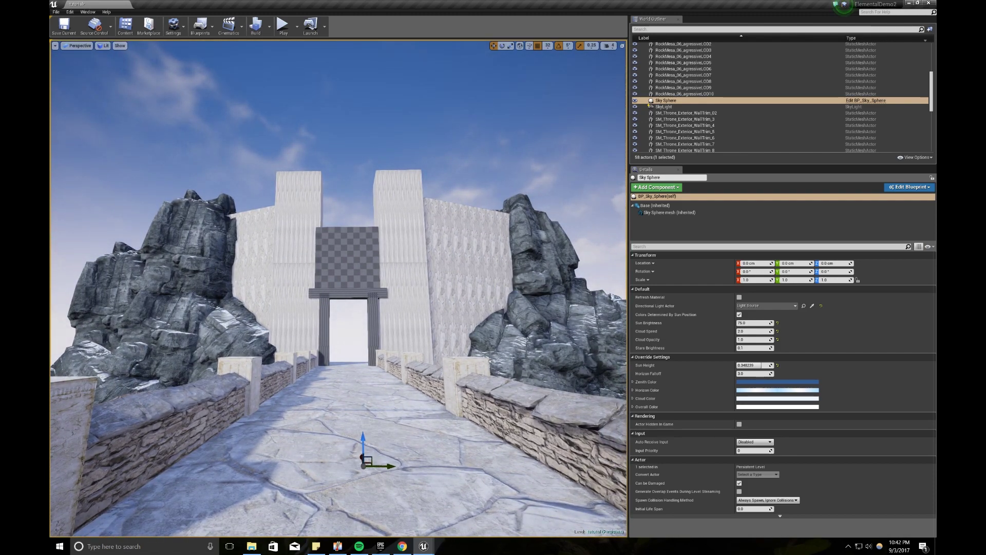
click(403, 546)
drag(500, 94, 861, 95)
right_drag(420, 218, 446, 221)
key(g)
key(g)
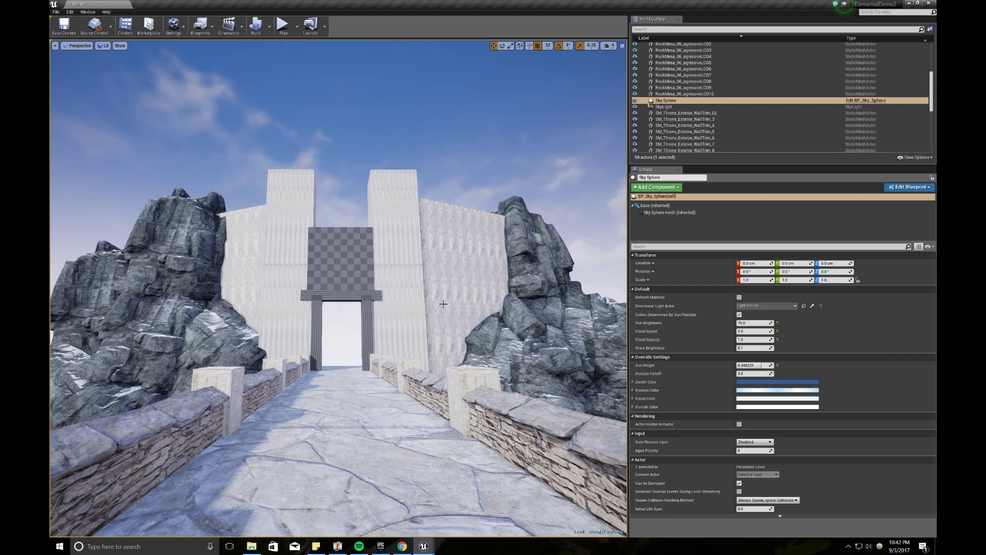
click(402, 547)
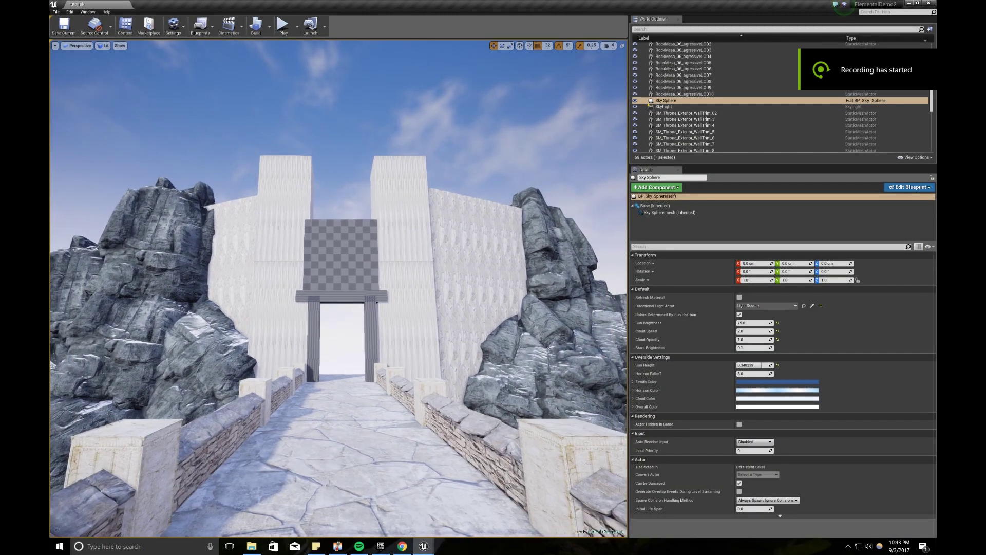
key(s)
right_drag(420, 226, 419, 226)
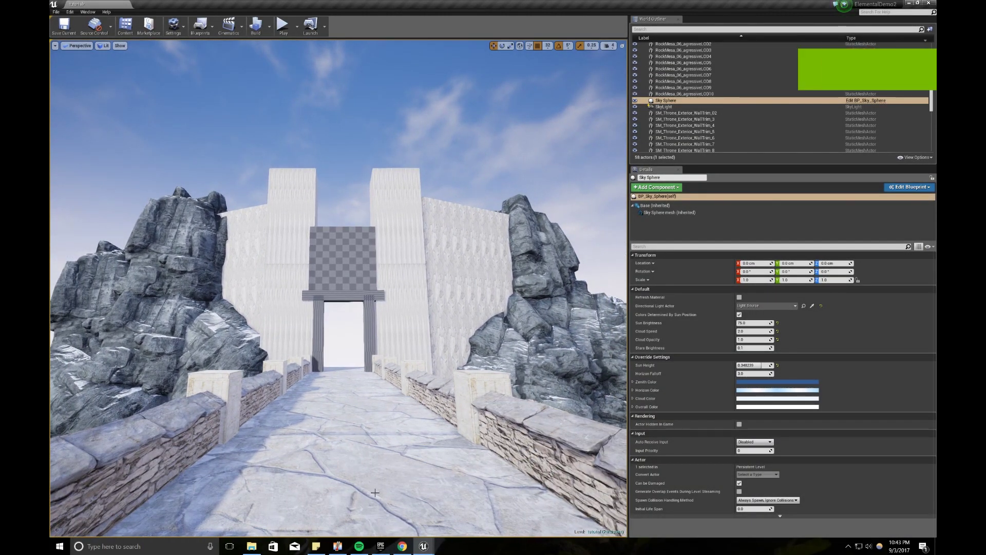
Search the asset library for "wall" and place SM_Throne_Exterior_Wall_01 on the front-left part of the bridge.
mouse_move(426, 547)
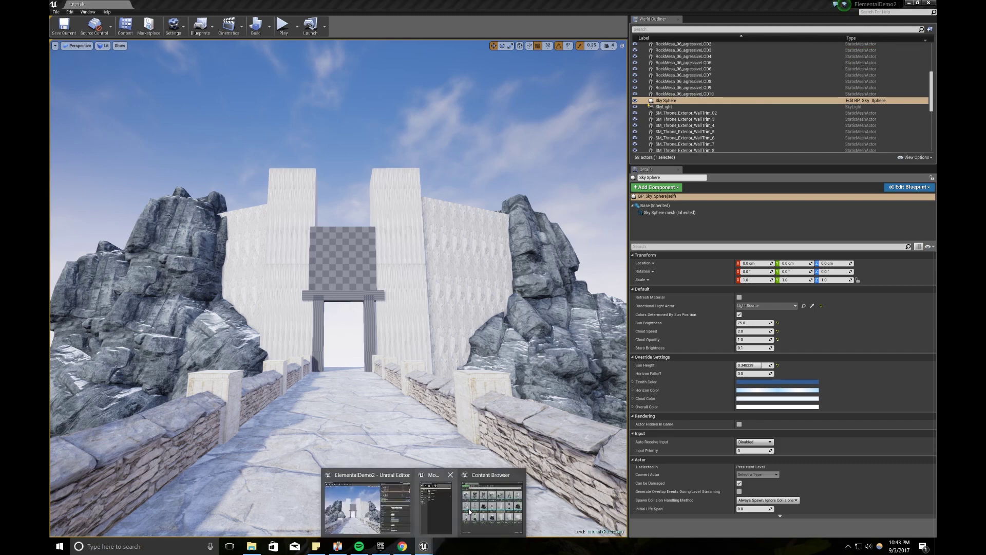
click(490, 503)
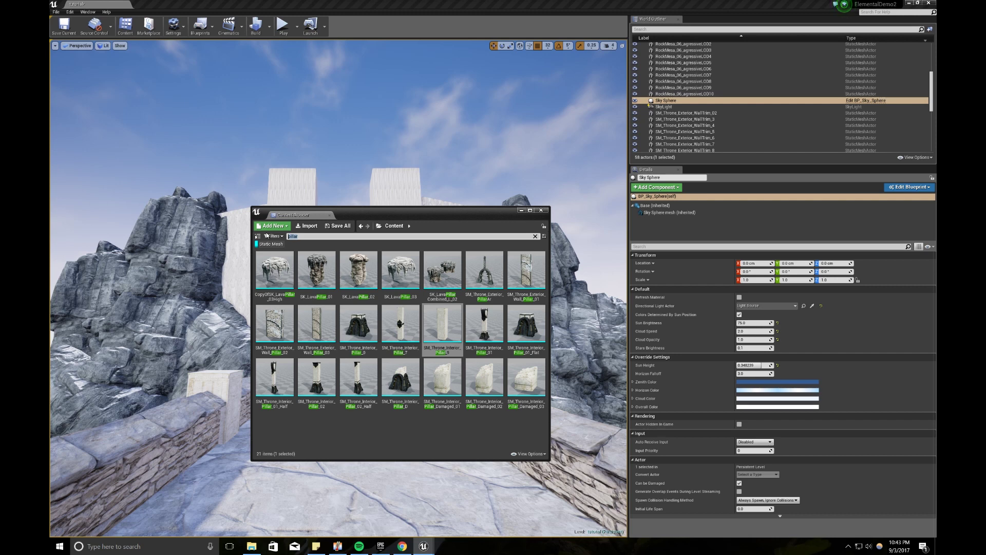
text(wall)
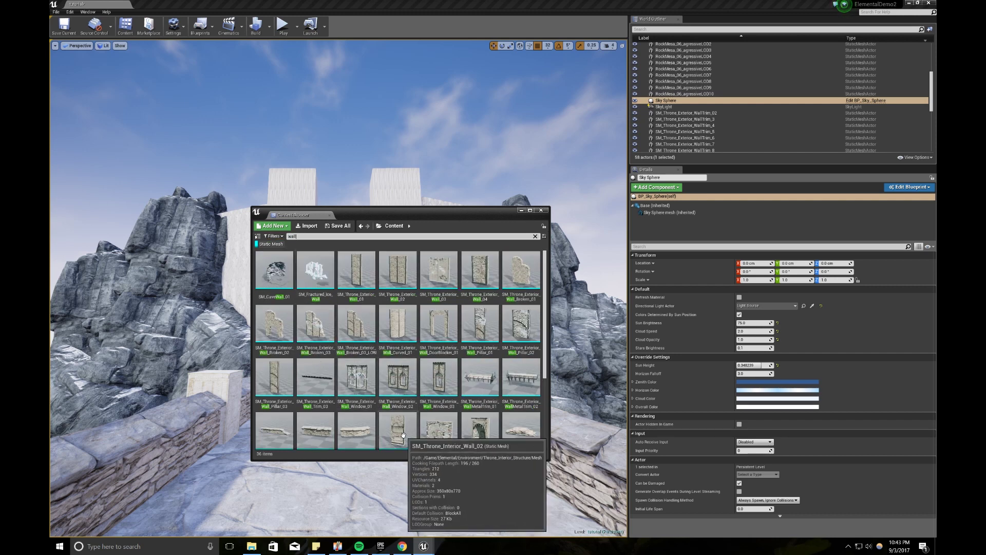
scroll(394, 438, down, 2)
scroll(393, 438, up, 2)
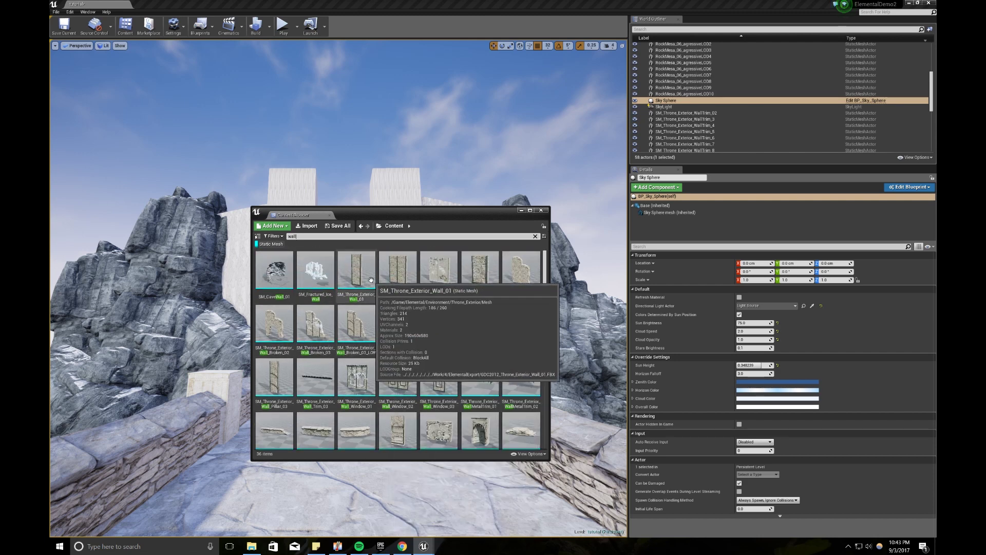
drag(366, 272, 213, 495)
click(521, 210)
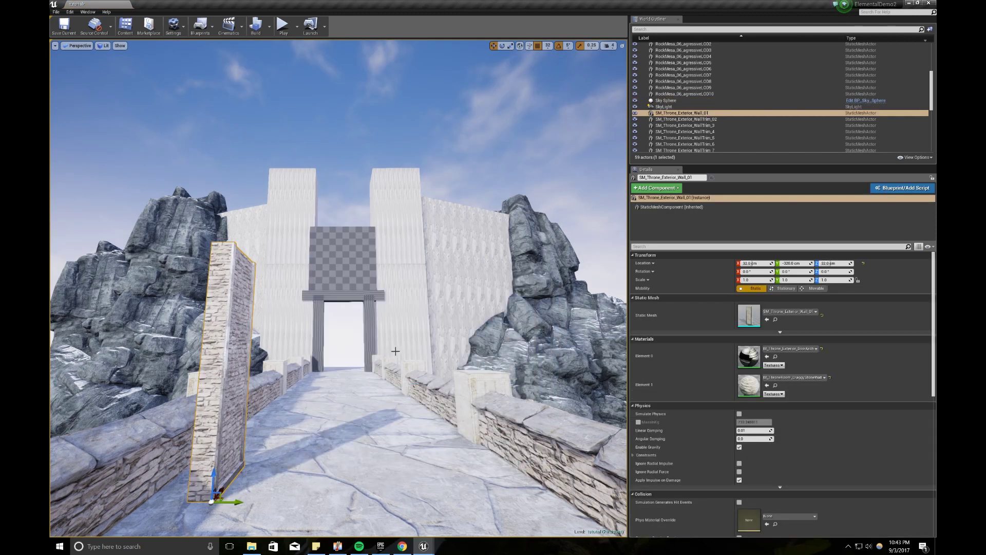
Rotate the wall segment 90 degrees about Z, lock its scale proportions and scale it uniformly to 3.
right_drag(394, 351, 378, 406)
key(e)
drag(283, 439, 230, 443)
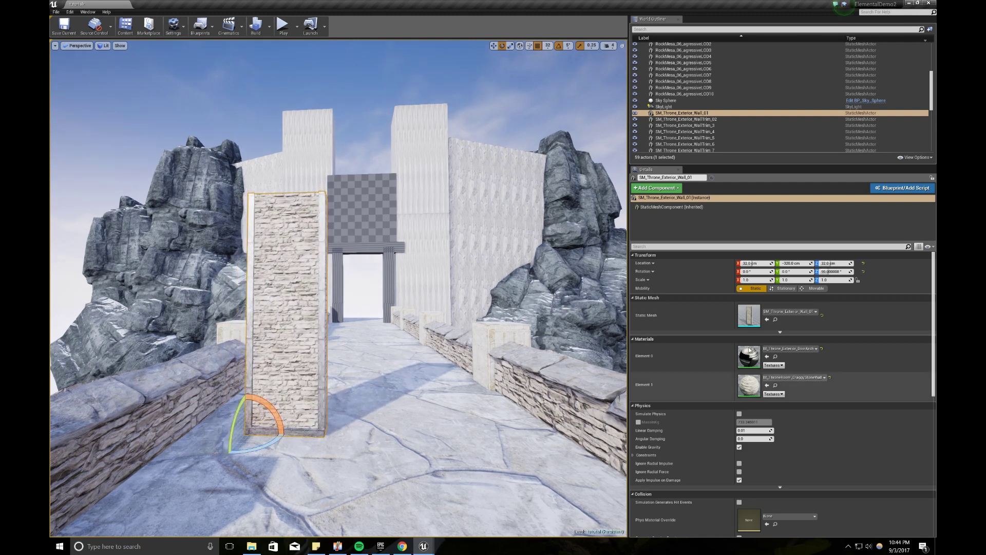
click(857, 280)
click(757, 280)
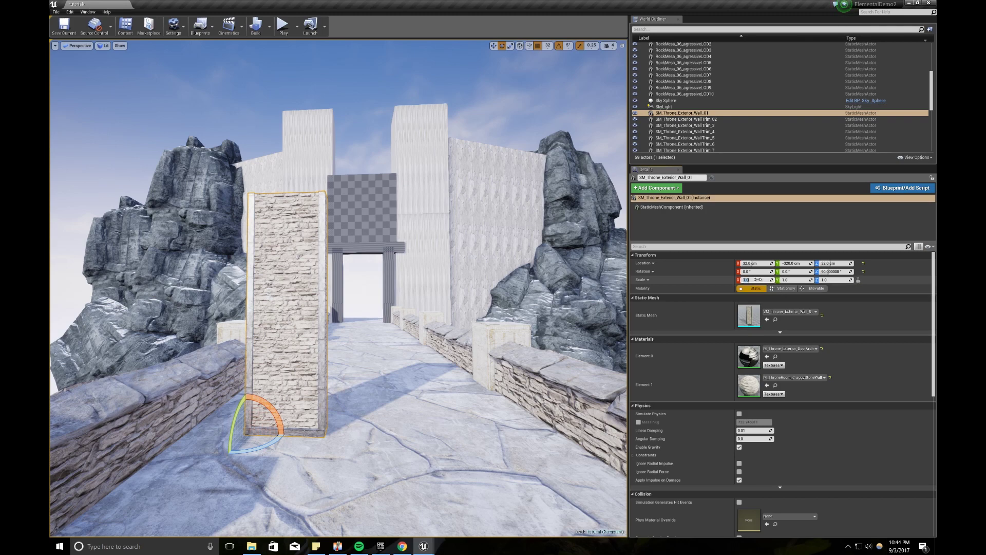
key(Return)
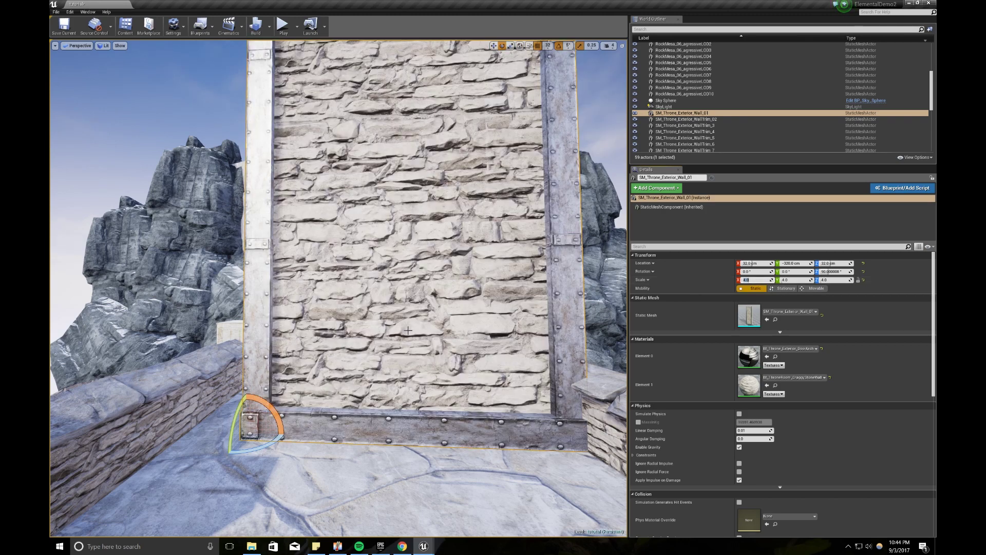
text(3)
key(Return)
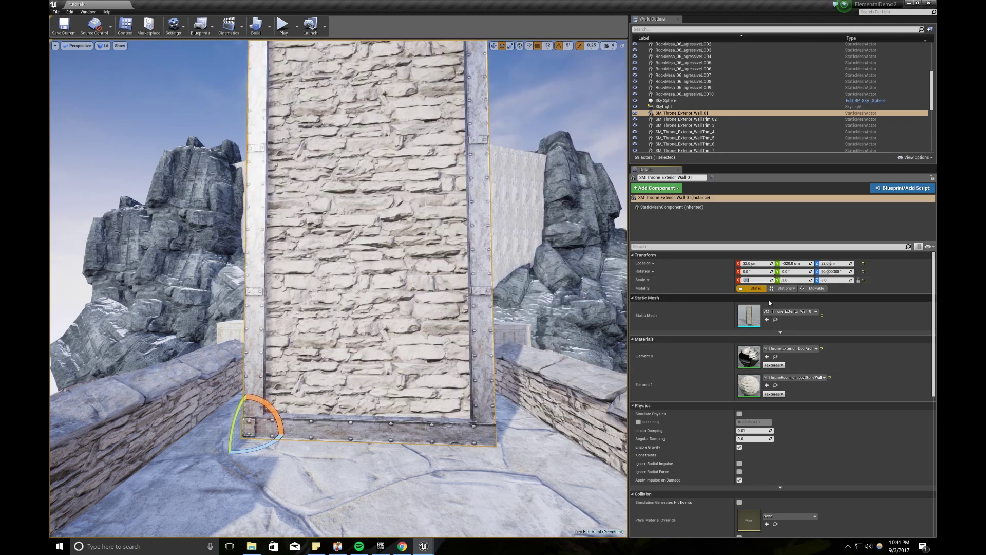
Move the wall segment along the bridge to the front face of the left gate tower, at X 3424 cm.
right_drag(342, 425, 222, 413)
key(w)
drag(212, 414, 357, 365)
right_drag(356, 365, 492, 413)
key(w)
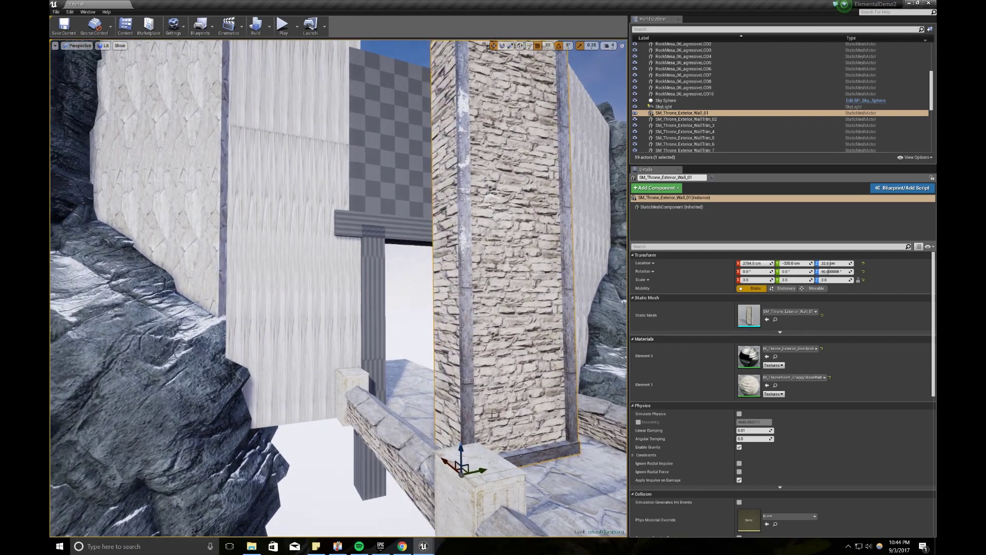
drag(448, 460, 281, 418)
right_drag(282, 418, 377, 390)
key(s)
key(w)
key(a)
key(w)
right_drag(329, 410, 318, 410)
Scale the wall segment uniformly to 4 and shift it sideways to Y -1184 cm to cover the left tower.
click(753, 280)
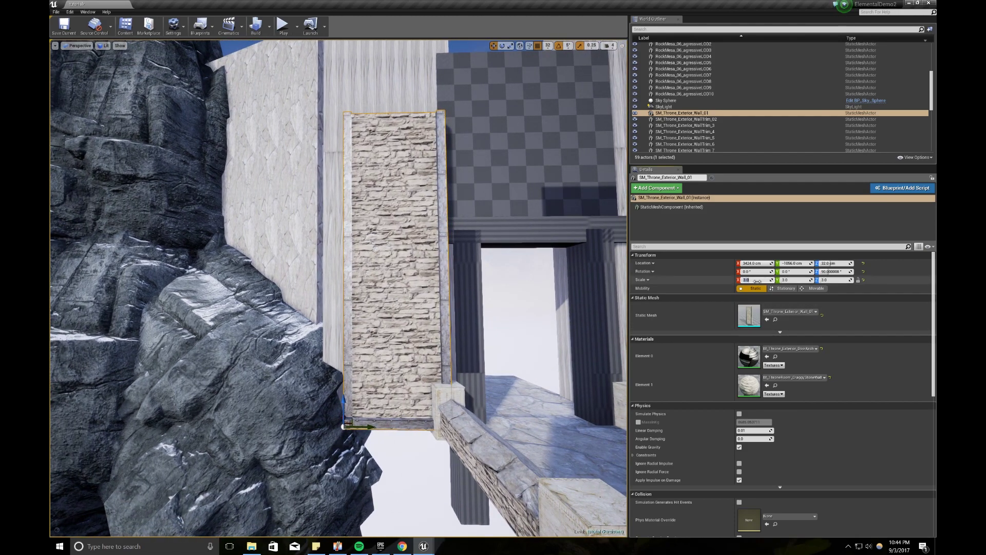
text(4)
key(Return)
key(s)
right_drag(381, 407, 380, 398)
drag(371, 388, 361, 388)
Duplicate the stone wall segment across the gateway onto the right tower at Y 480 cm.
right_drag(361, 389, 332, 399)
key(s)
alt+drag(262, 390, 419, 392)
key(a)
right_drag(358, 485, 359, 486)
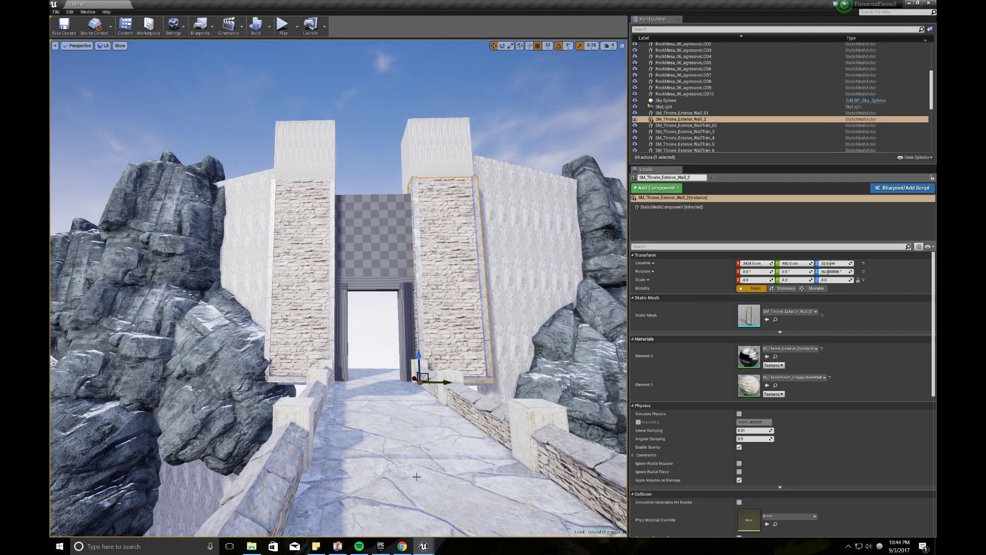
Select both stone wall segments on the gate towers and lower them to Z -32 cm.
ctrl+click(299, 334)
drag(268, 352, 271, 358)
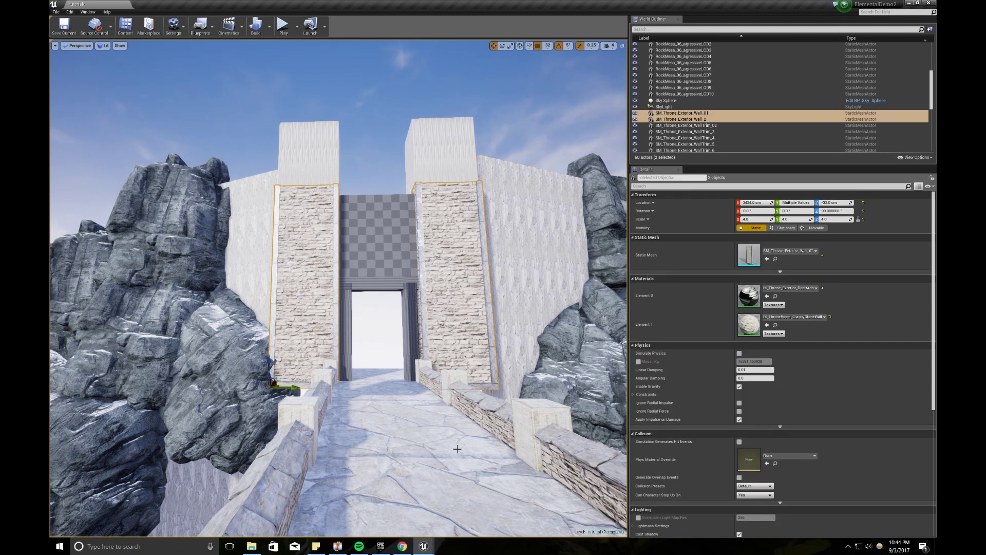
key(s)
right_drag(339, 288, 347, 288)
key(w)
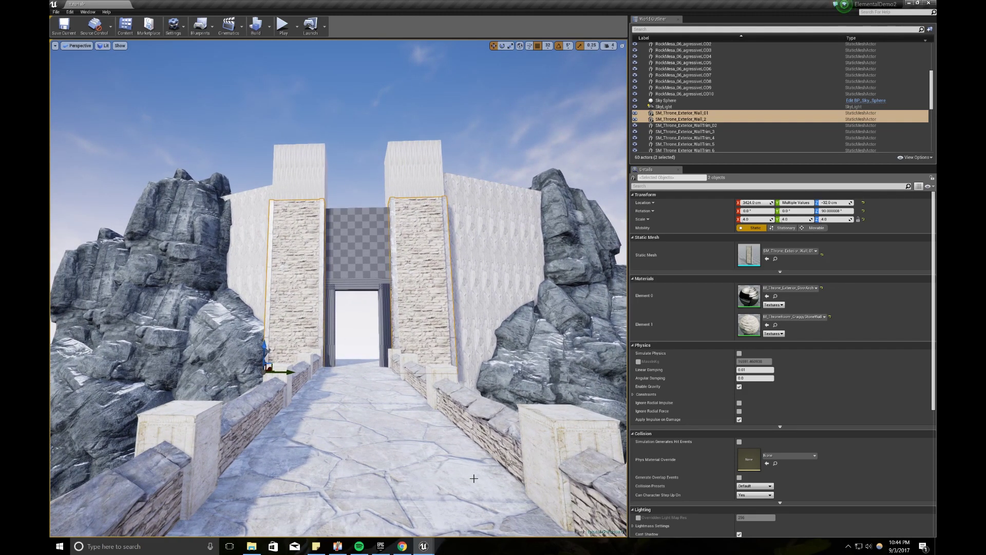
Search the asset library for "window" and place SM_Throne_Exterior_Wall_Window_03 on the left side of the bridge.
mouse_move(420, 549)
click(485, 518)
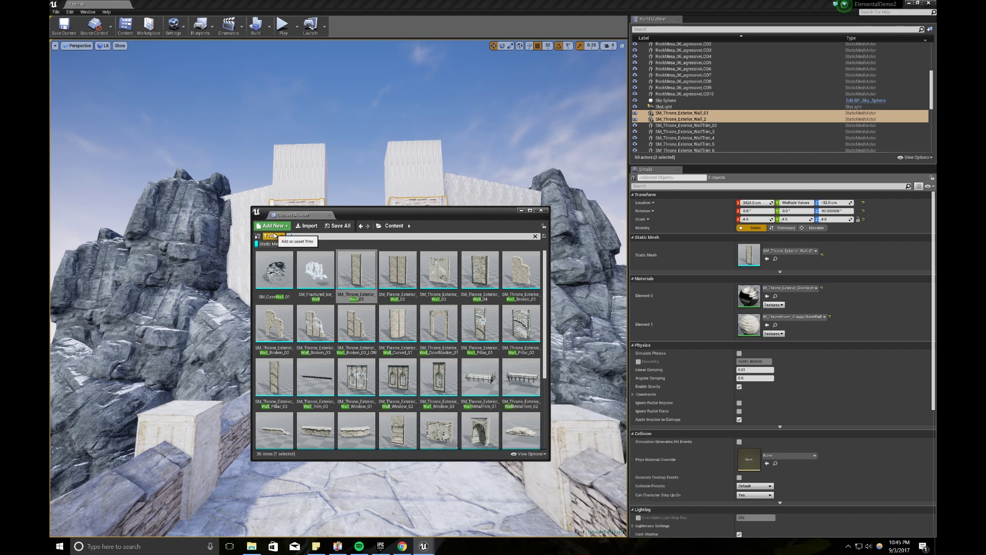
text(window)
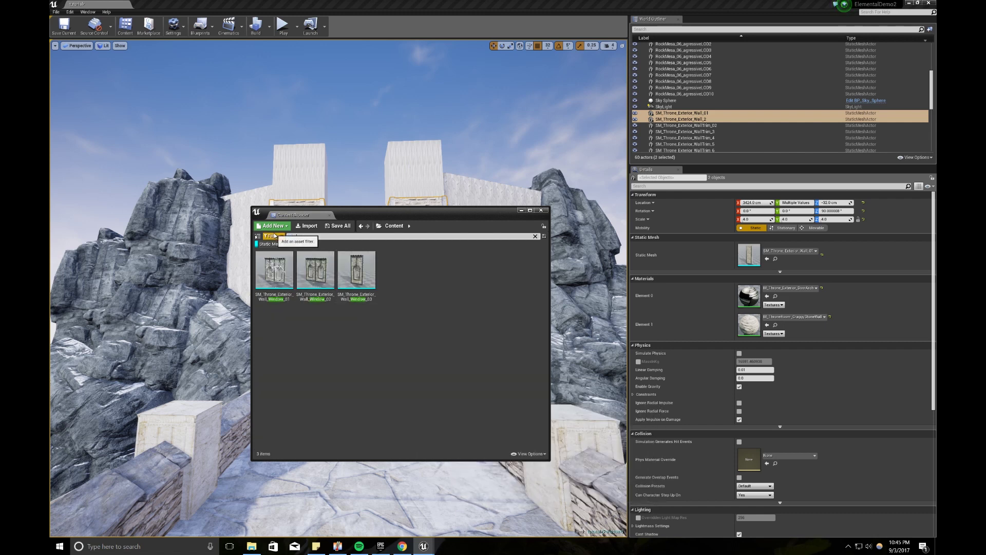
click(370, 279)
drag(370, 279, 237, 501)
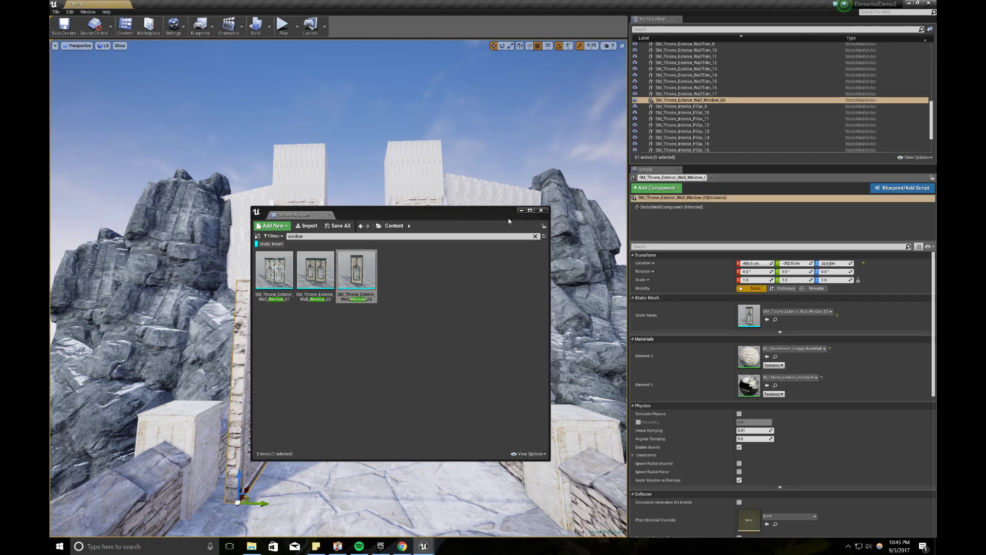
click(541, 210)
click(88, 12)
right_drag(429, 432, 414, 443)
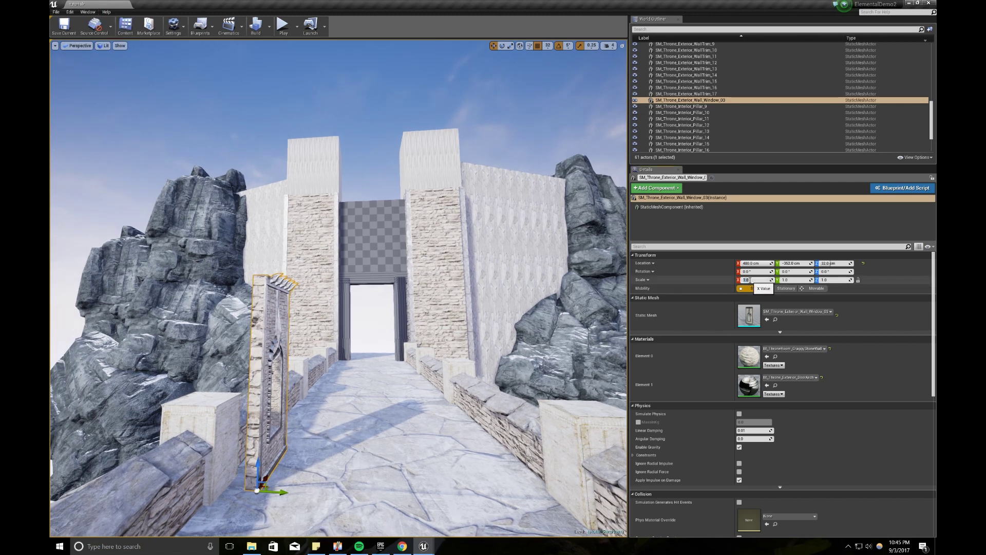
Scale the window wall segment uniformly to 3 and rotate it 90 degrees about Z to face down the bridge.
text(4)
key(Return)
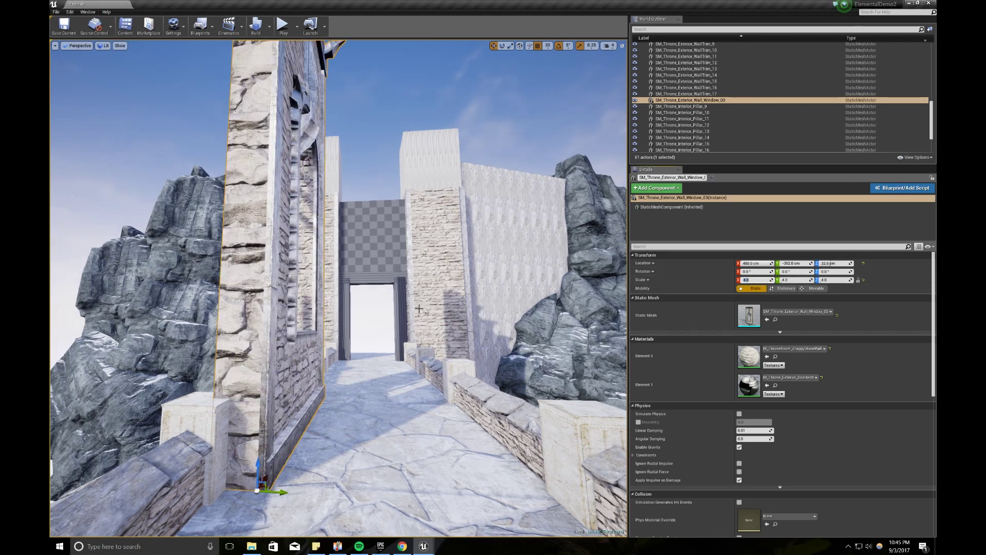
text(3)
key(Return)
key(d)
right_drag(339, 288, 317, 324)
key(e)
drag(253, 462, 208, 465)
Move the window wall segment along the bridge to the foot of the left gate tower.
key(w)
drag(247, 432, 338, 318)
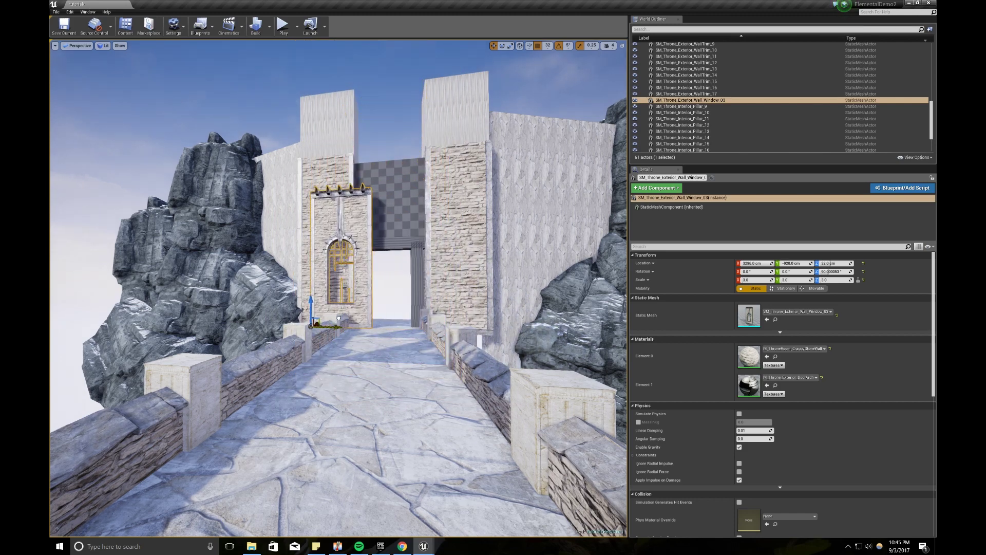
key(w)
right_drag(302, 294, 300, 295)
Raise the window wall segment to Z 2240 cm and seat it on top of the left tower's stone wall.
drag(326, 200, 326, 123)
key(w)
right_drag(311, 195, 310, 180)
right_drag(287, 361, 296, 343)
key(w)
key(w)
key(a)
drag(291, 309, 302, 310)
Nudge the window segment sideways with grid snapping off to line up with the wall below, and restore grid snapping.
right_drag(301, 310, 550, 46)
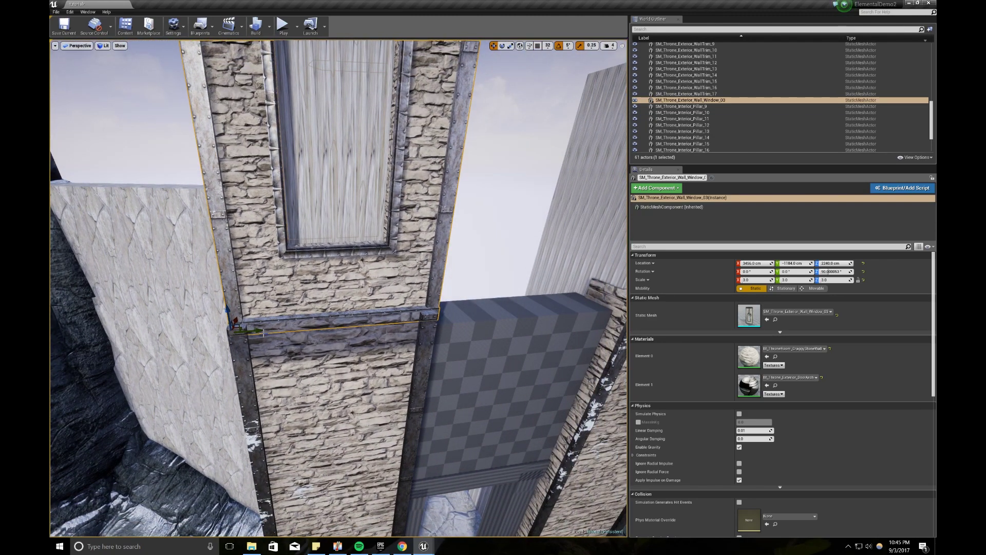
drag(261, 330, 258, 329)
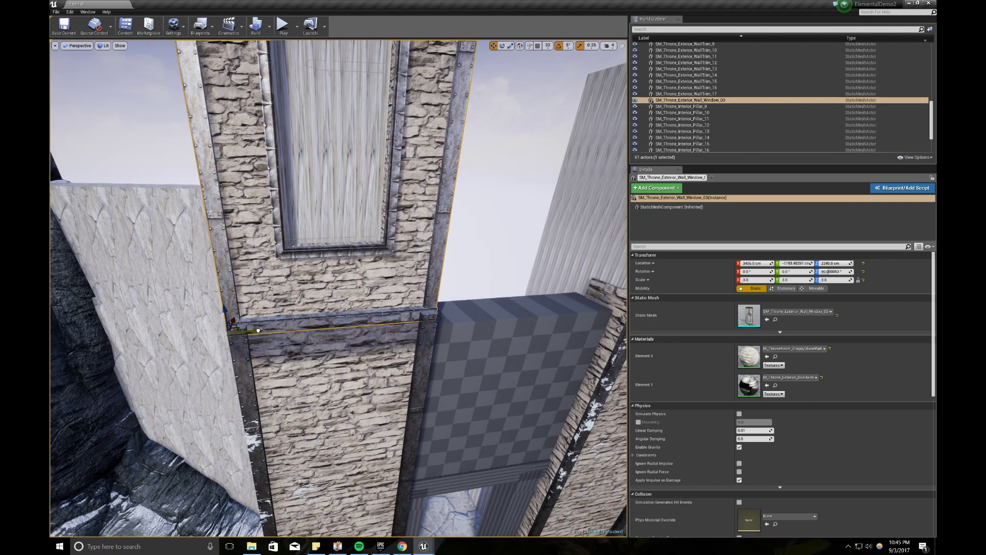
key(ctrl+z)
key(ctrl+z)
click(537, 46)
key(s)
right_drag(362, 250, 362, 201)
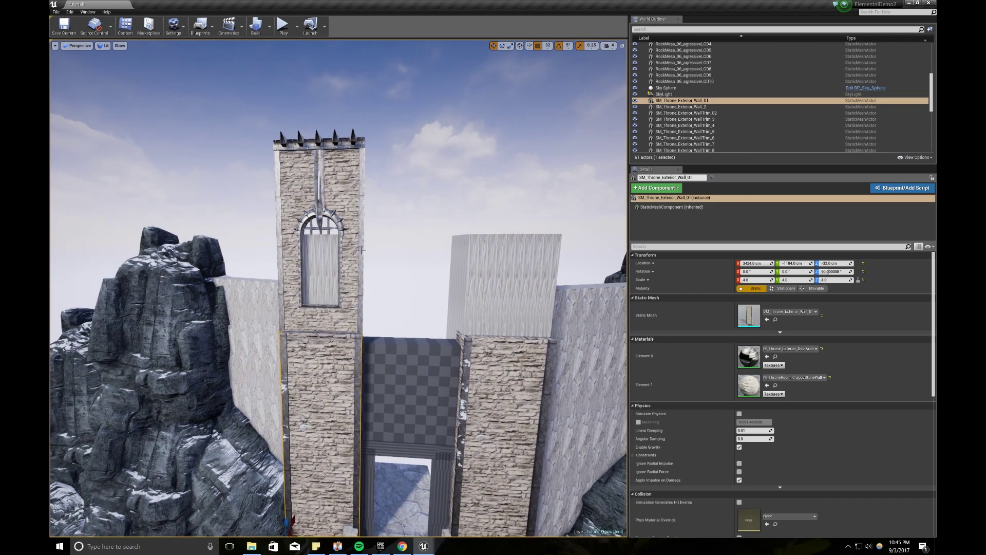
key(ctrl+y)
Set the window segment's Z scale to 2.5 and duplicate it onto the top of the right tower.
click(837, 279)
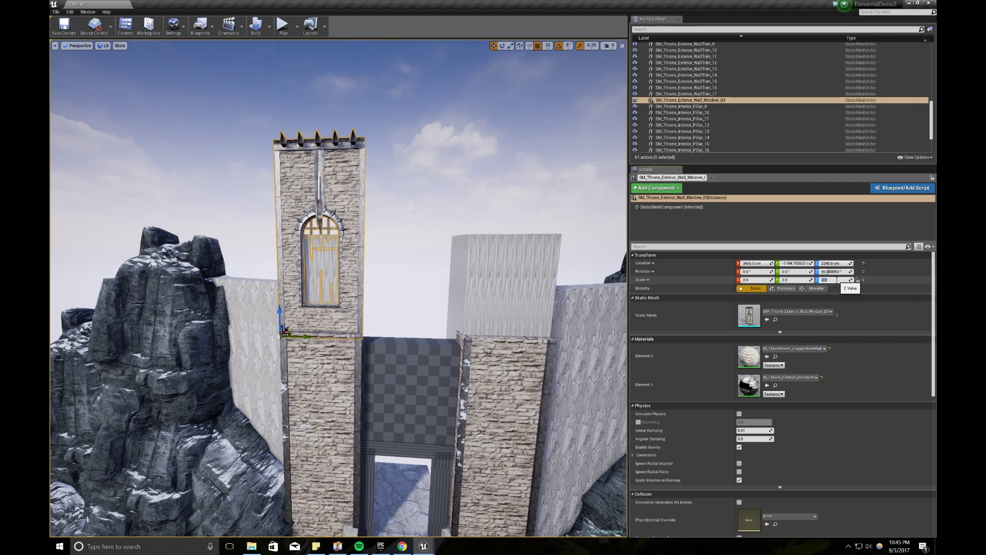
text(2.5)
key(Return)
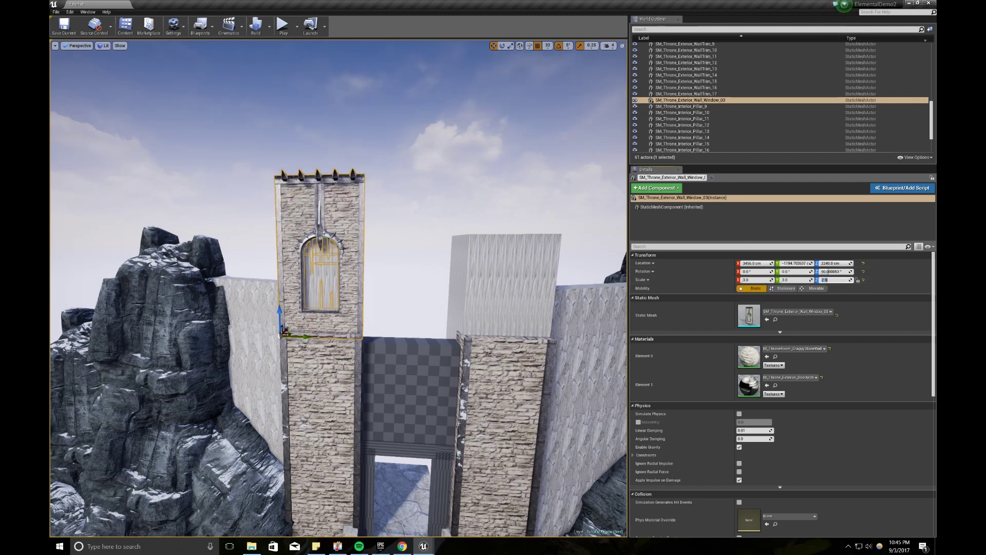
alt+drag(305, 334, 487, 328)
right_drag(487, 328, 487, 318)
right_drag(397, 328, 398, 329)
key(s)
Delete the two blockout gate towers standing behind the new stone wall and window segments.
click(480, 304)
key(Delete)
right_drag(481, 304, 624, 350)
right_drag(429, 318, 394, 305)
click(428, 317)
key(Delete)
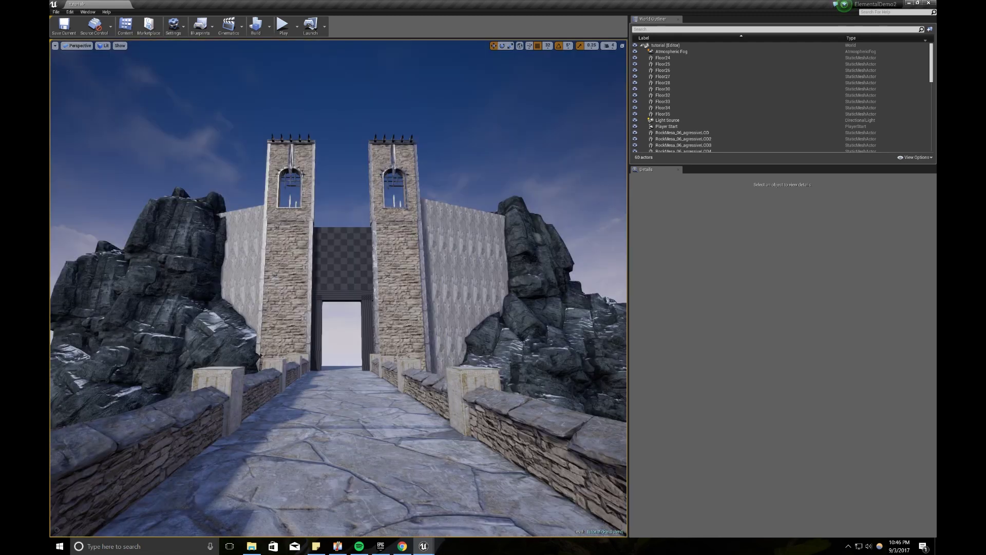
right_drag(411, 318, 410, 322)
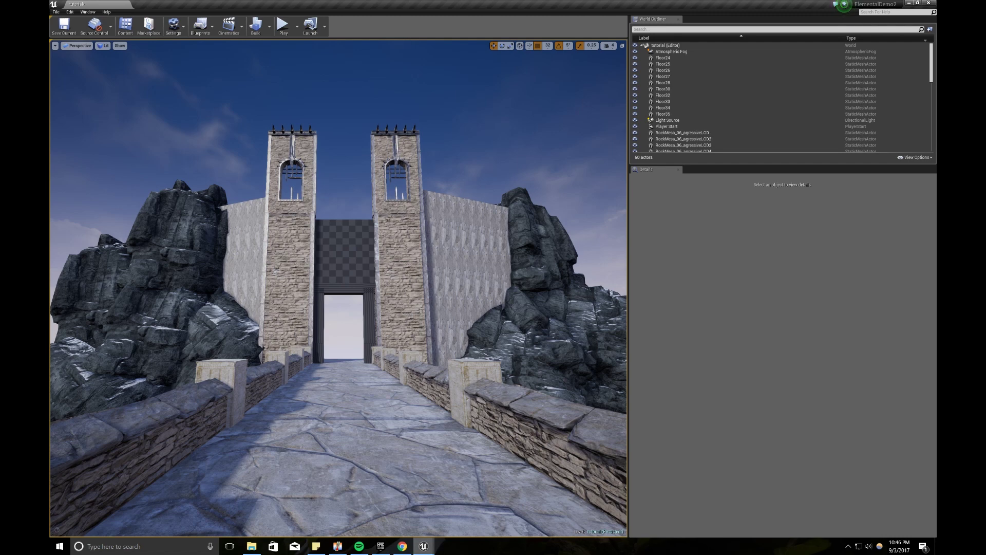
Search the asset library for "arch" and place SM_Throne_Exterior_DoorArch on the left side of the bridge.
mouse_move(423, 546)
click(492, 502)
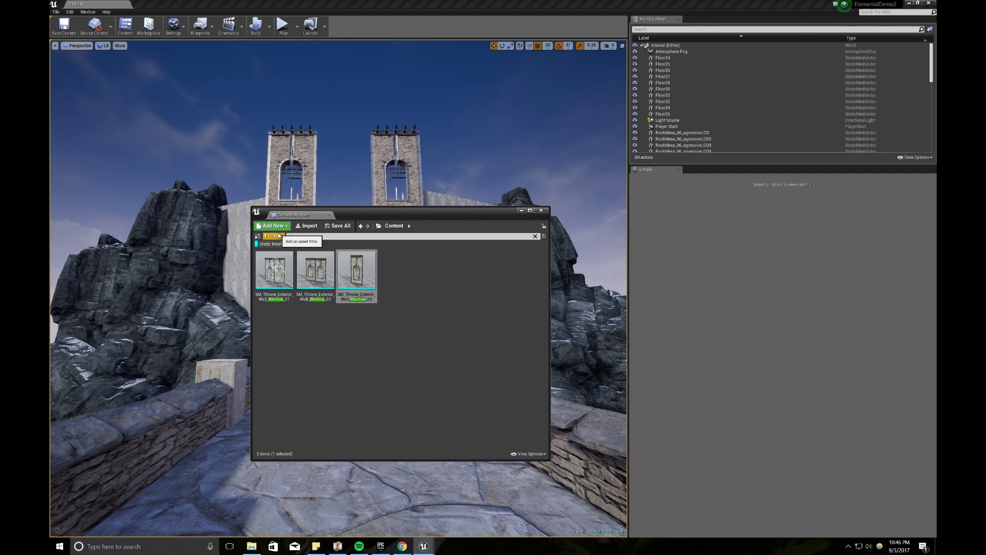
text(Arch)
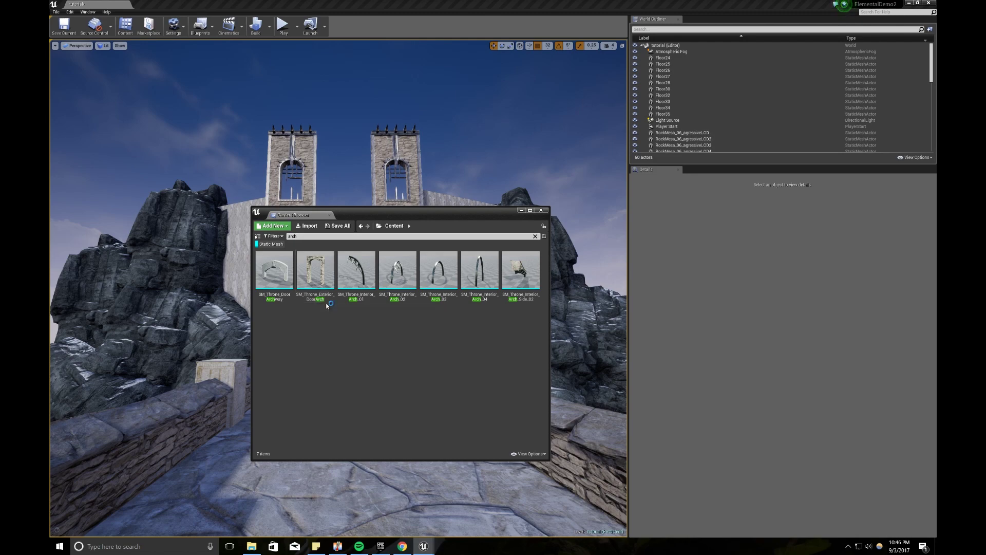
drag(315, 278, 238, 441)
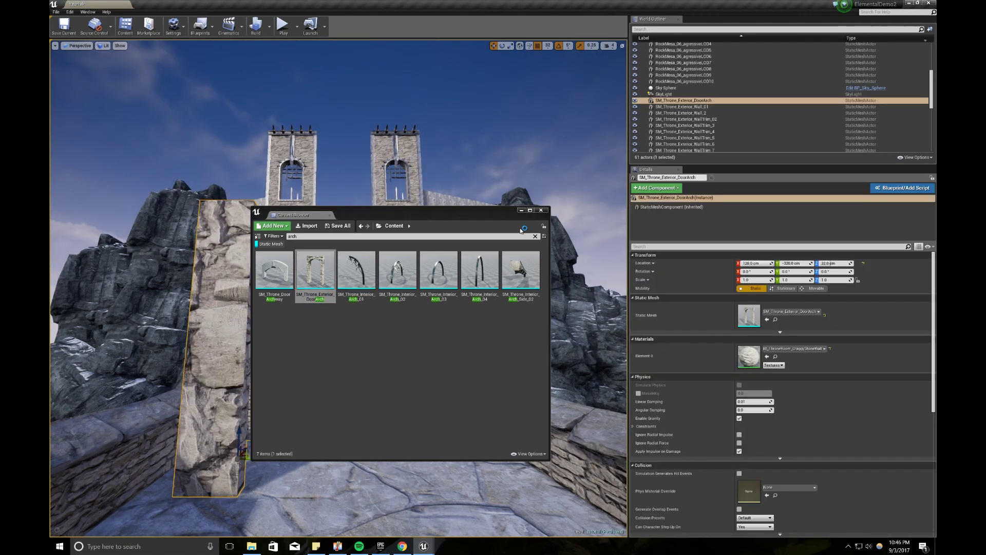
Rotate the door arch 90° about Z and move it along the bridge into the gate opening between the towers.
click(522, 210)
right_drag(329, 359, 301, 410)
key(e)
drag(297, 423, 364, 291)
right_drag(365, 291, 362, 259)
key(f)
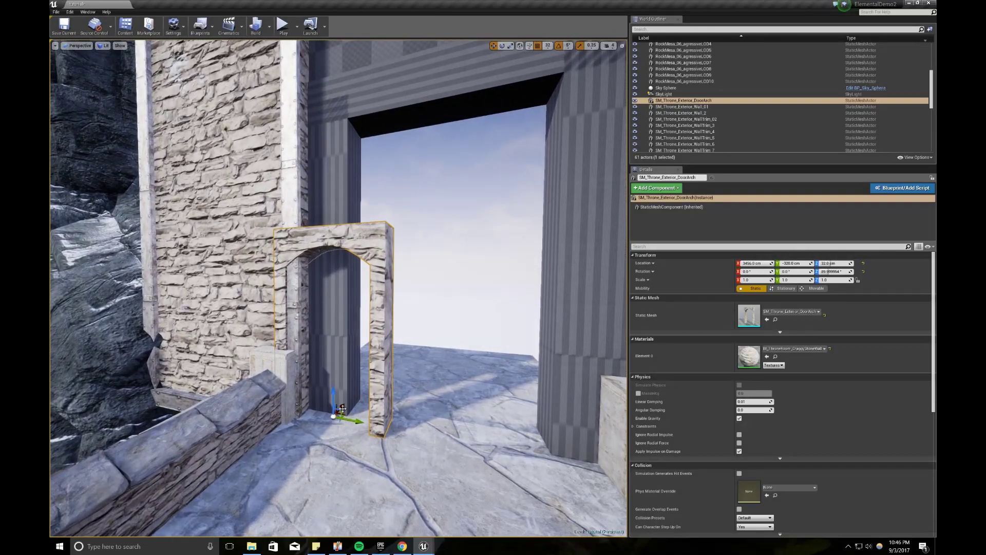
drag(343, 409, 459, 427)
right_drag(462, 427, 500, 417)
drag(388, 370, 397, 370)
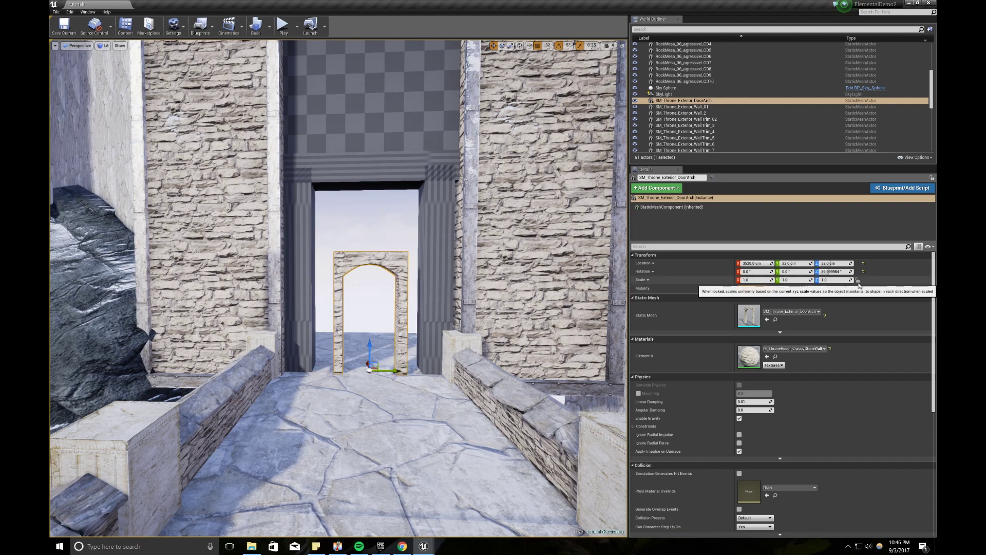
Set the door arch's scale to 2 in X, 3 in Y and 2 in Z.
click(752, 280)
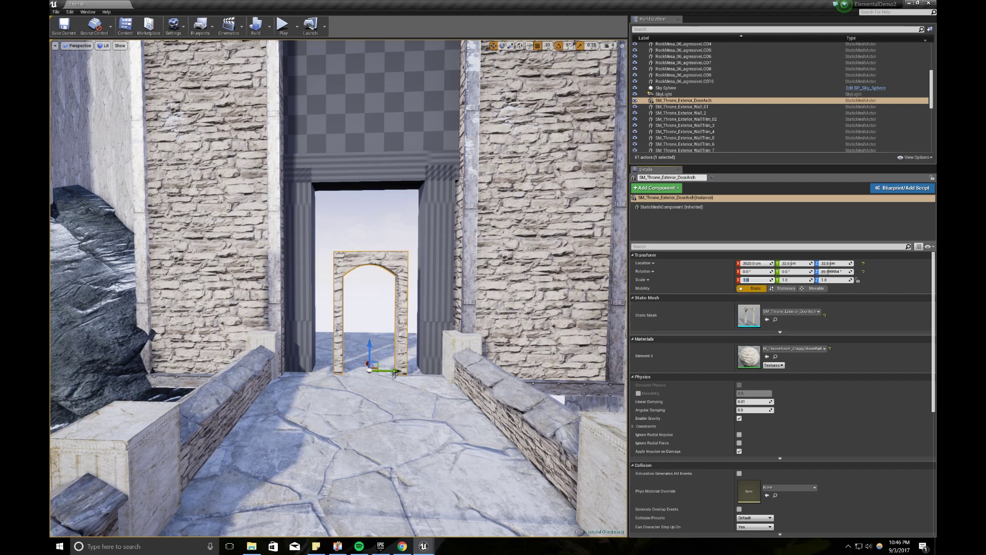
click(788, 280)
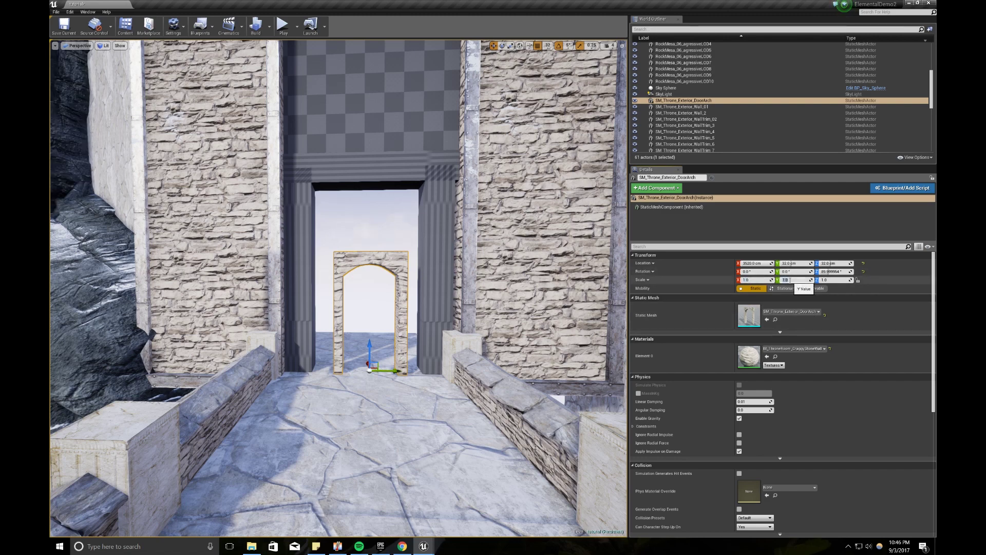
text(3.0)
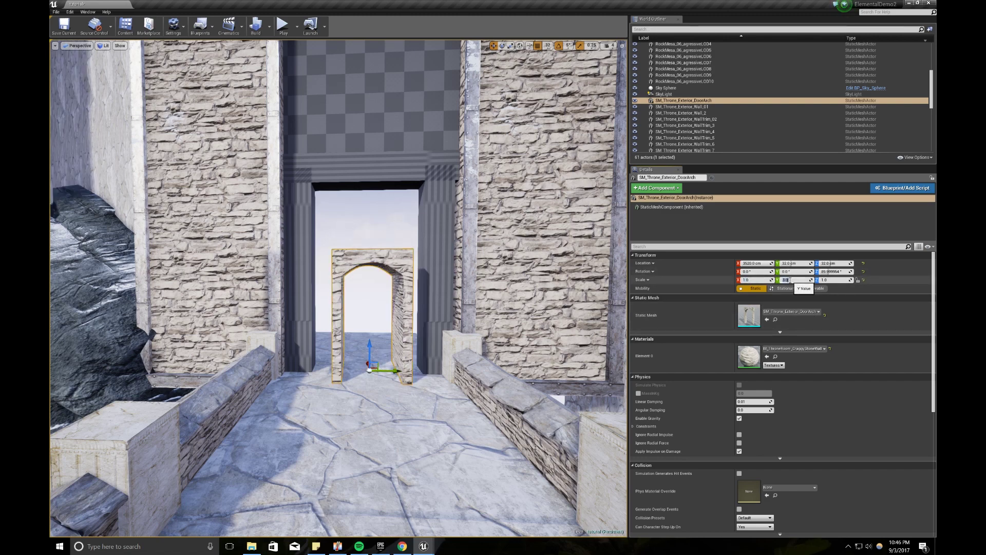
right_drag(534, 307, 557, 313)
click(755, 280)
key(Return)
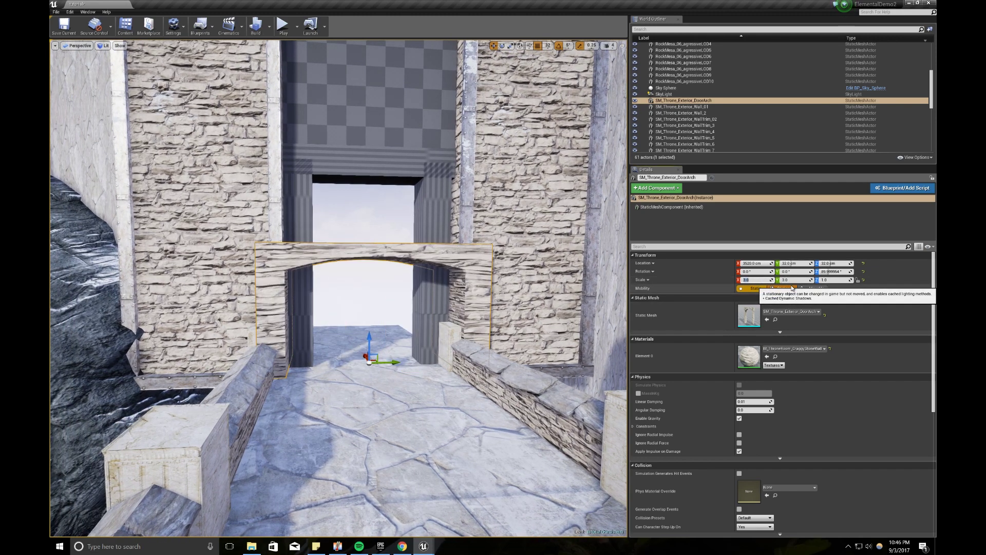
text(2)
key(Return)
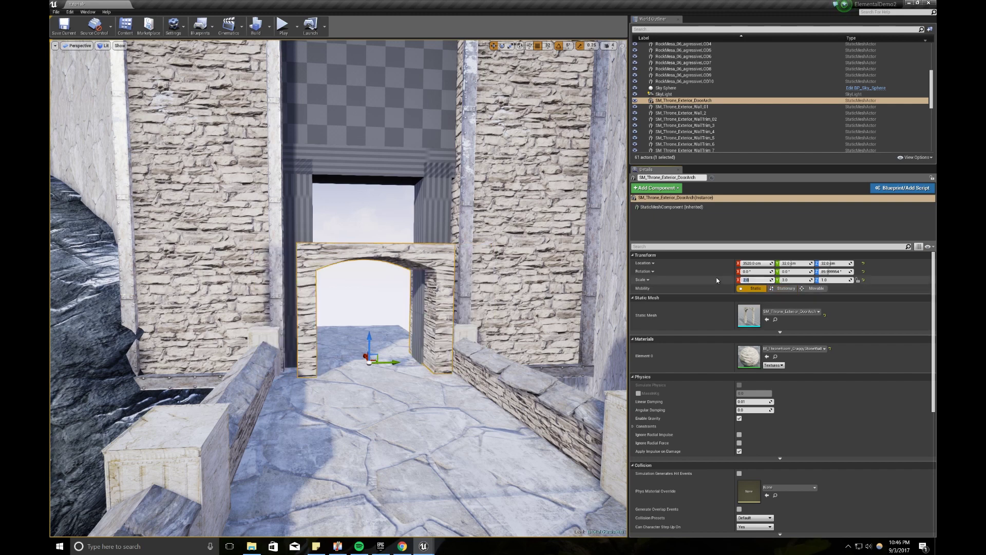
click(843, 280)
key(Return)
Push the enlarged door arch deeper into the gate opening so it sits between the tower walls.
right_drag(329, 413, 391, 411)
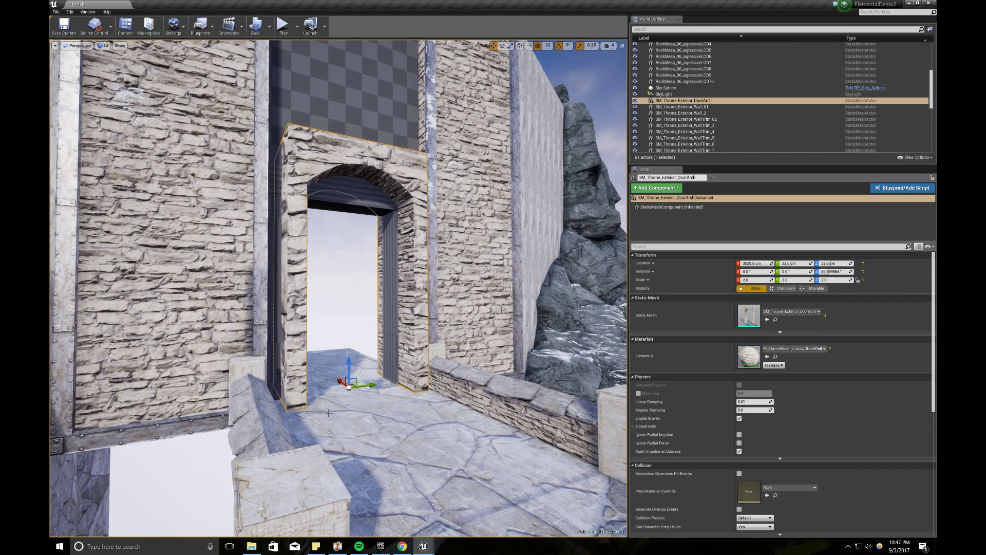
drag(343, 381, 336, 374)
right_drag(337, 374, 267, 374)
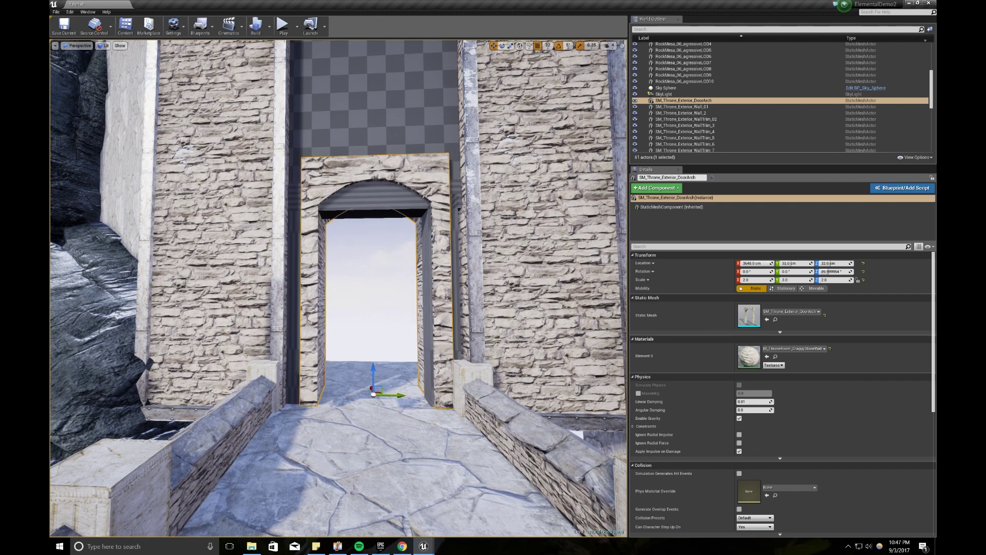
Delete the blockout columns and lintel pieces surrounding the gate opening behind the stone door arch.
key(Delete)
click(297, 233)
key(Delete)
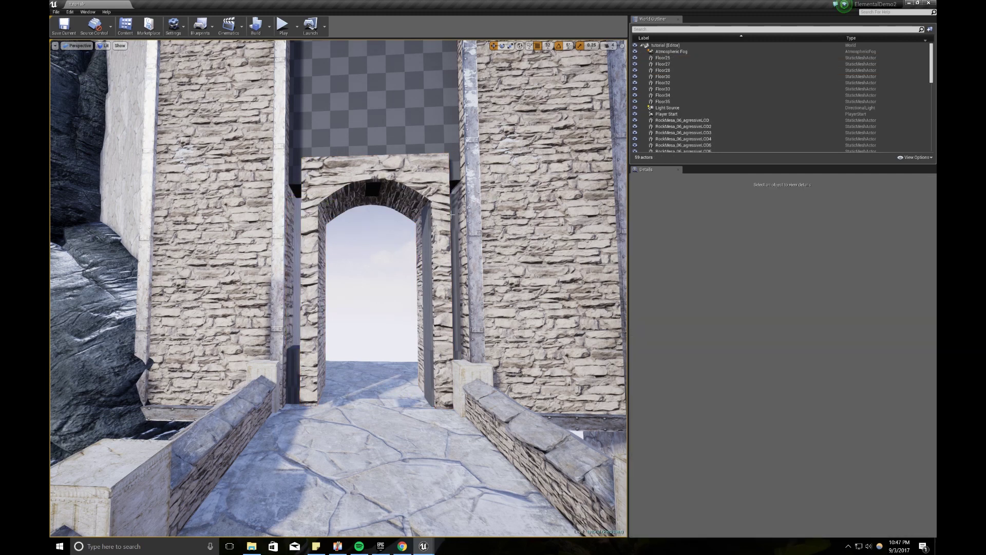
click(455, 266)
key(Delete)
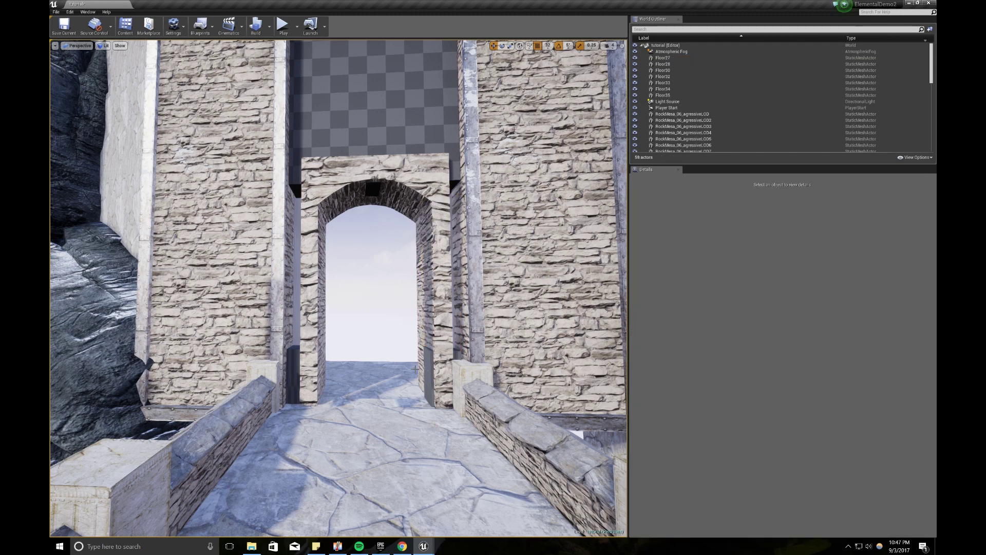
click(430, 374)
key(Delete)
click(293, 374)
key(Delete)
Nudge the door arch slightly sideways to centre it between the two towers.
right_drag(368, 273, 368, 317)
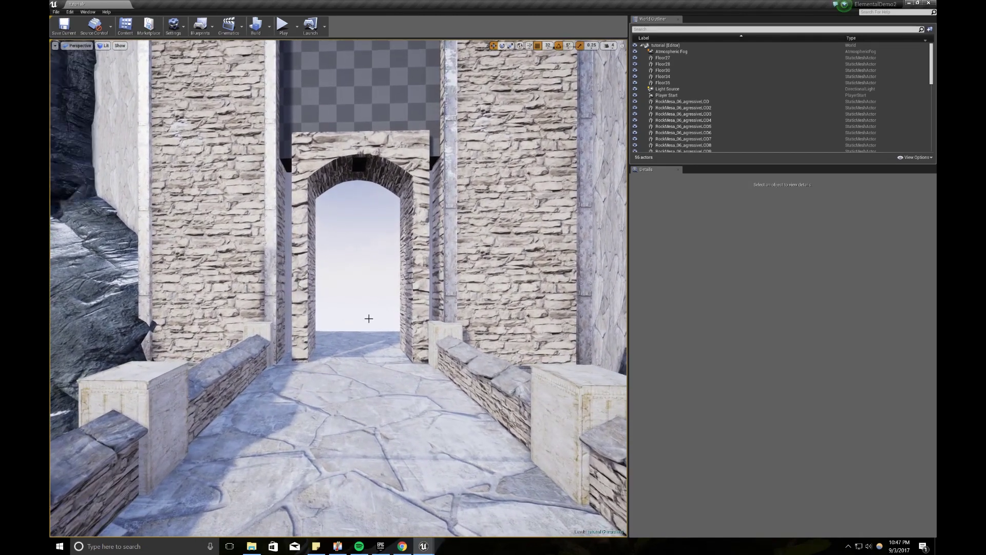
click(421, 332)
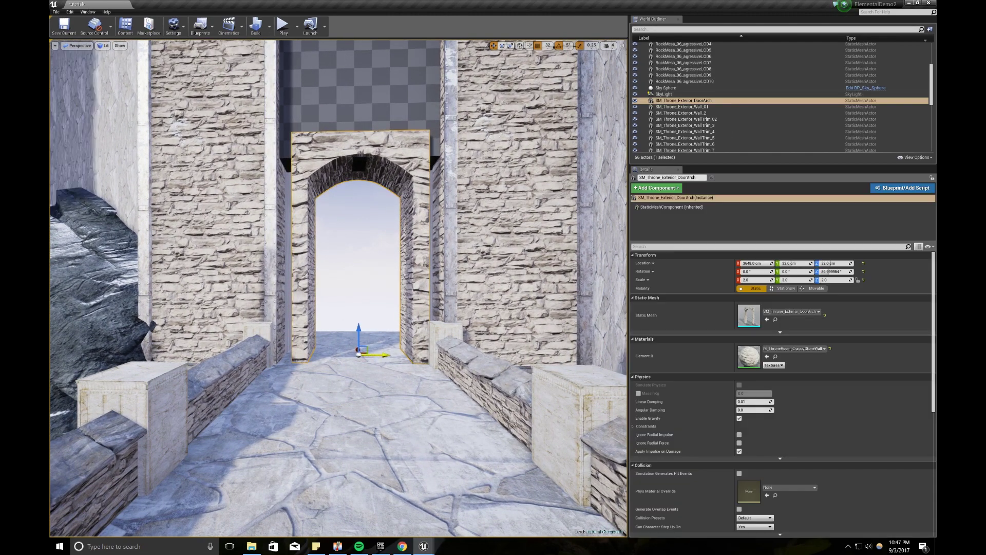
drag(385, 355, 381, 354)
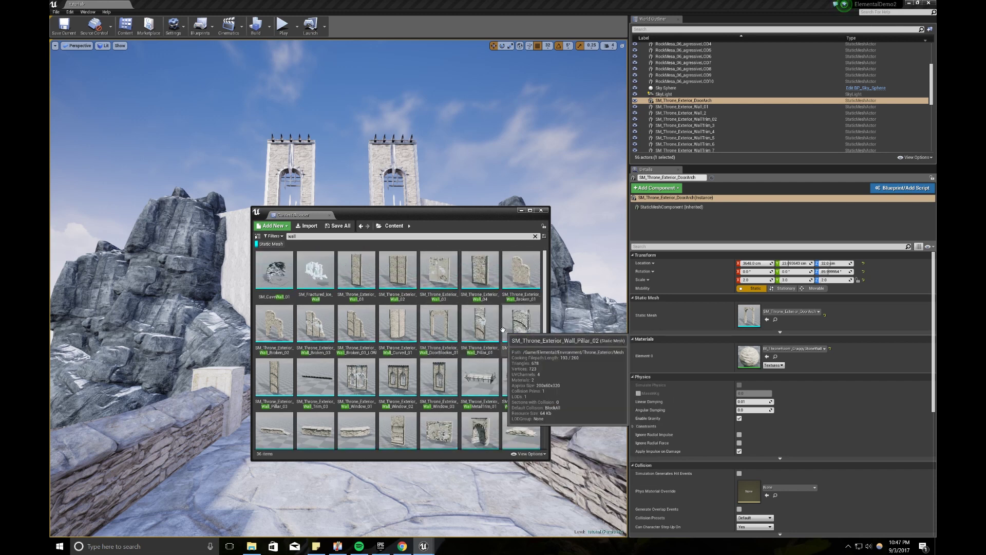
Place SM_Throne_Exterior_Wall_03 from the "wall" search results on the bridge and rotate it 90° to face along the bridge.
scroll(500, 331, down, 3)
scroll(499, 340, up, 3)
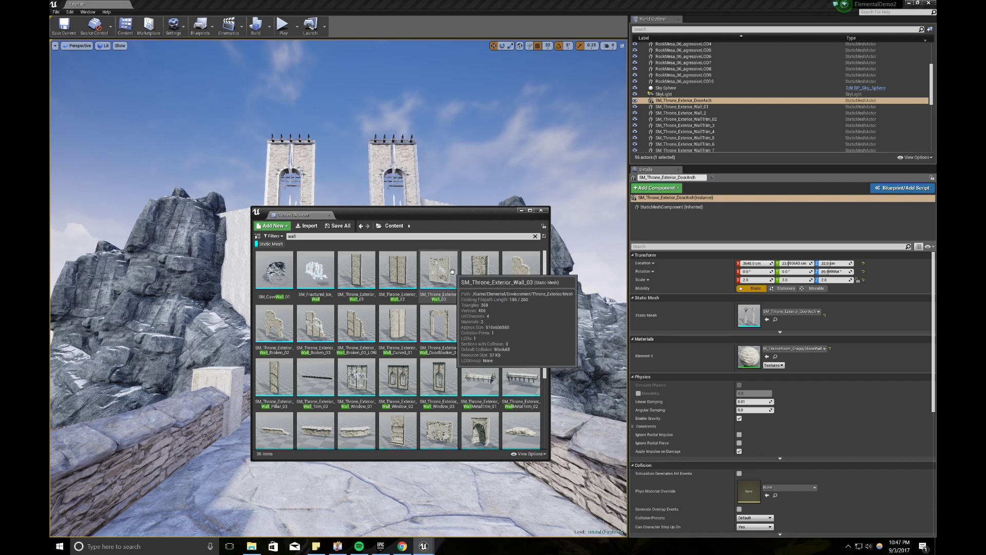
drag(442, 289, 206, 467)
click(87, 12)
right_drag(455, 254, 432, 255)
drag(267, 467, 333, 373)
key(w)
right_drag(334, 374, 309, 367)
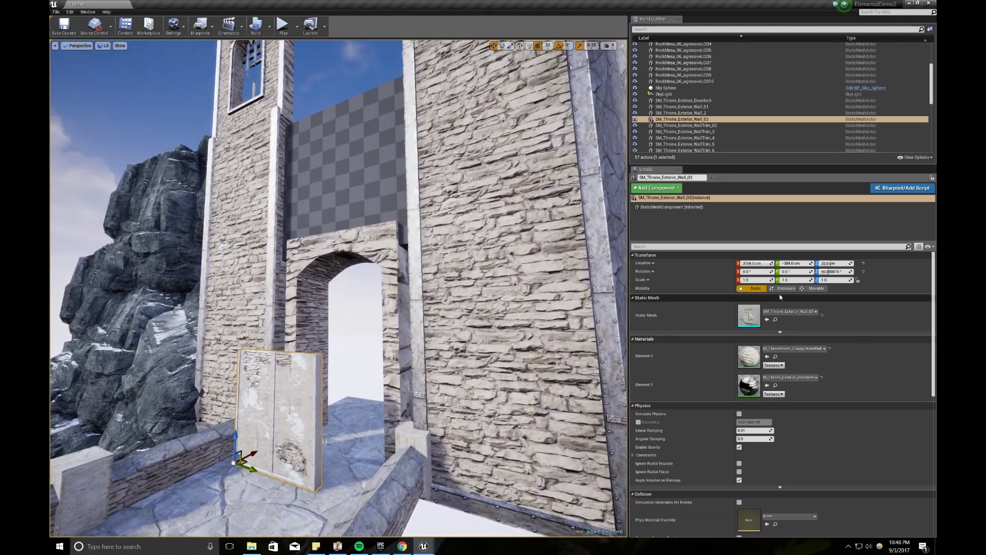
Lock the wall panel's scale proportions and try a uniform scale of 3, settling on 2.
click(858, 281)
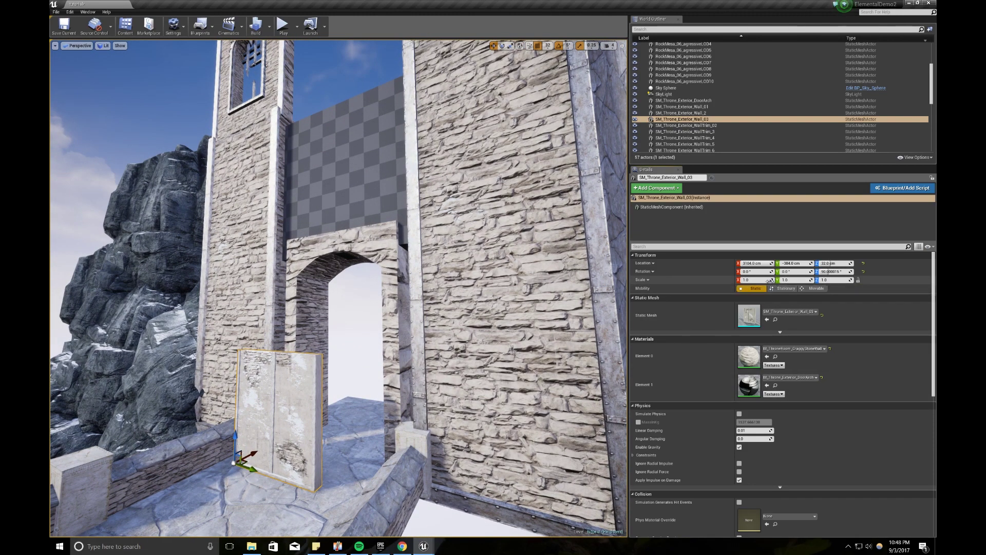
text(3)
key(Return)
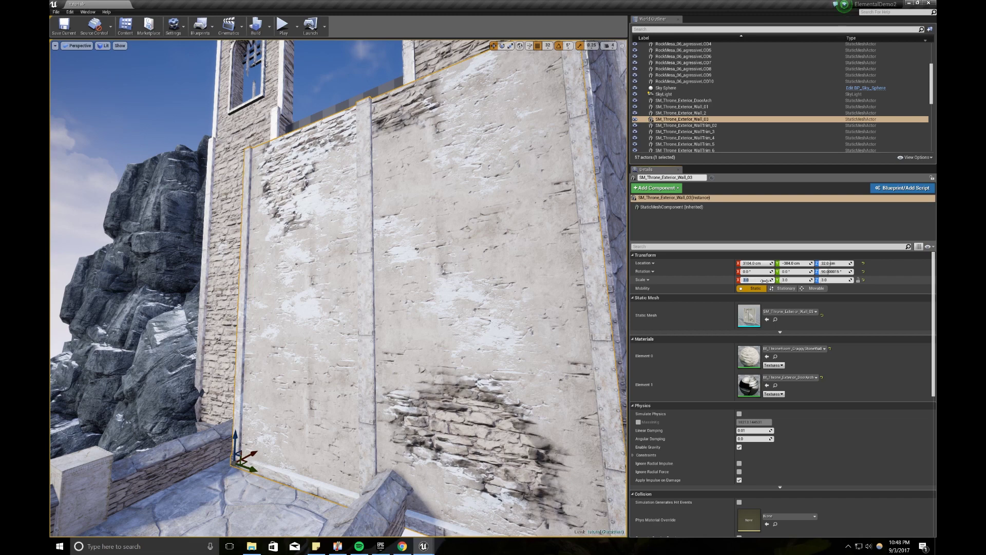
key(Return)
Move the wall panel up and back to fill the space above the door arch between the towers.
key(s)
right_drag(360, 282, 310, 296)
right_drag(300, 422, 300, 421)
drag(273, 428, 336, 404)
key(a)
right_drag(337, 404, 390, 403)
right_drag(321, 420, 321, 420)
drag(297, 420, 310, 216)
key(d)
right_drag(310, 216, 279, 199)
drag(326, 289, 322, 286)
right_drag(321, 283, 355, 280)
drag(307, 287, 284, 286)
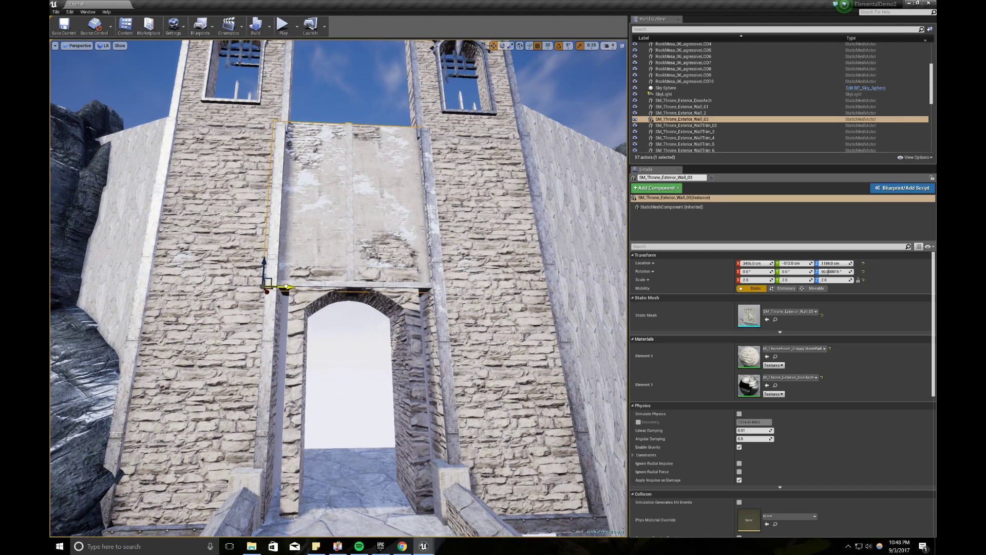
Hide the new wall panel, delete the blockout block behind it above the arch, and unhide the panel.
key(h)
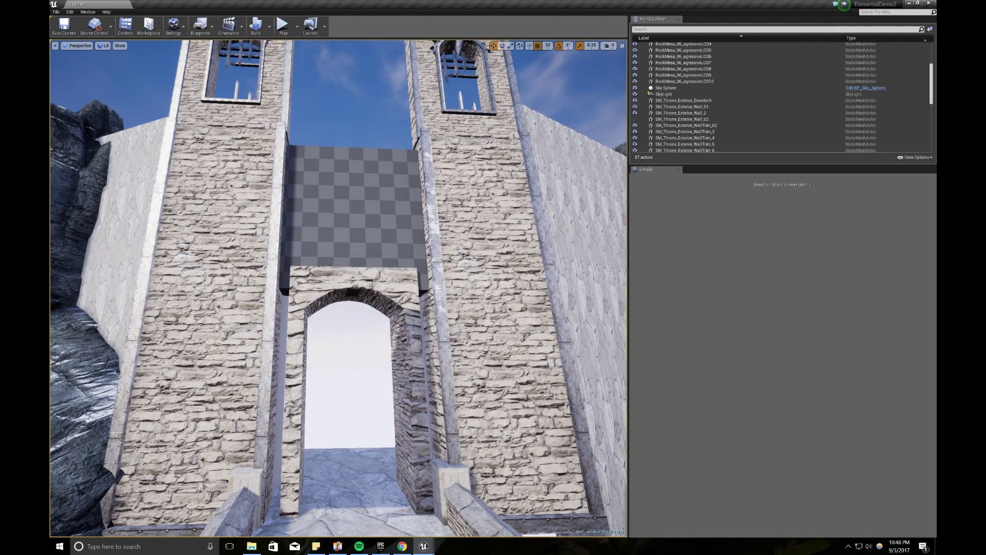
click(341, 208)
key(Delete)
key(ctrl+h)
Adjust the wall panel's position above the door arch so it fits between the two towers.
right_drag(347, 222, 356, 220)
key(s)
click(355, 222)
drag(299, 246, 294, 228)
key(s)
right_drag(294, 228, 280, 239)
click(362, 137)
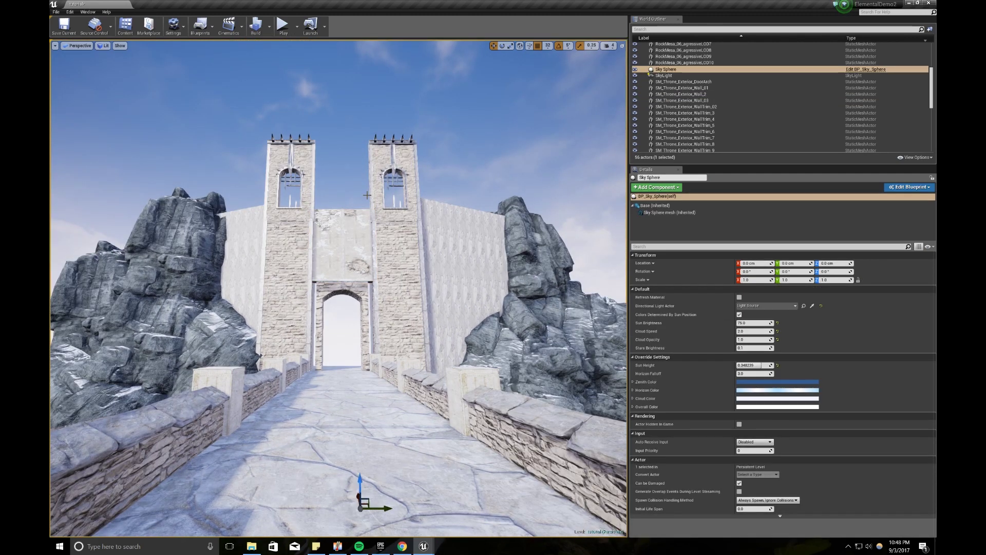
Place SM_Throne_Exterior_Wall_02 from the "wall" search results on the left side of the bridge.
key(alt+Tab)
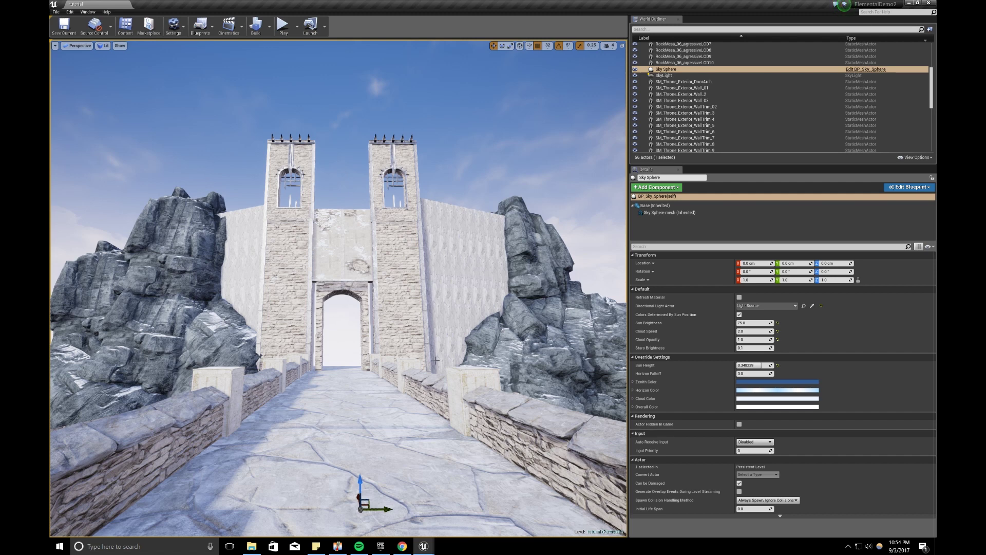
mouse_move(423, 546)
click(482, 512)
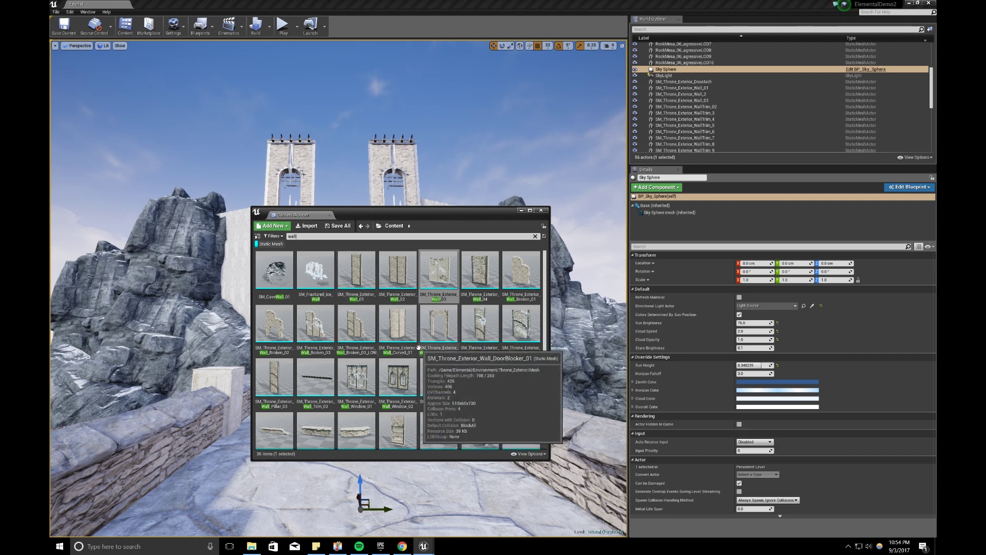
scroll(418, 349, down, 1)
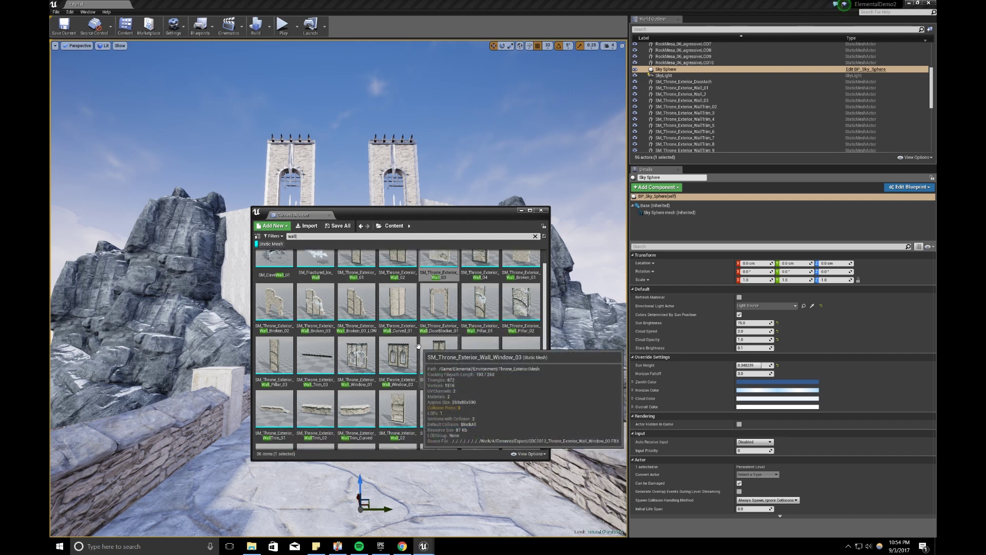
scroll(410, 307, up, 1)
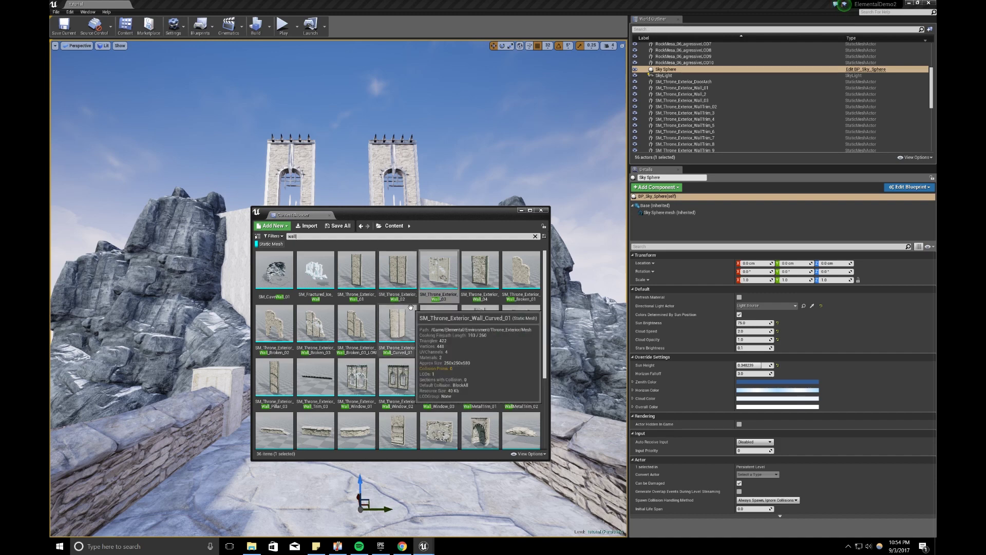
drag(397, 272, 204, 485)
click(520, 210)
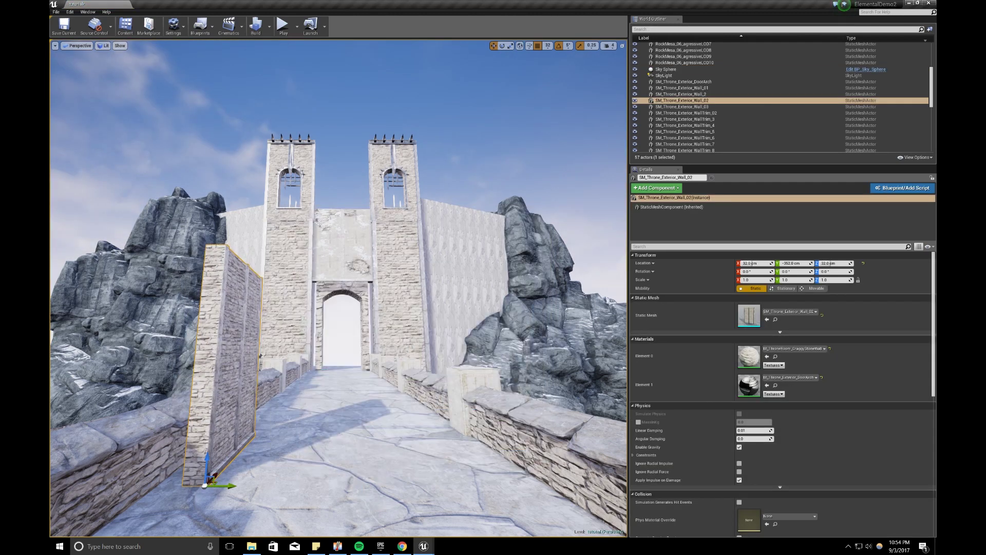
Rotate the new wall segment 90° about Z and set its uniform scale to 4.
right_drag(260, 355, 226, 432)
key(e)
mouse_move(294, 434)
mouse_down()
mouse_move(275, 442)
mouse_move(298, 413)
mouse_move(309, 422)
mouse_up()
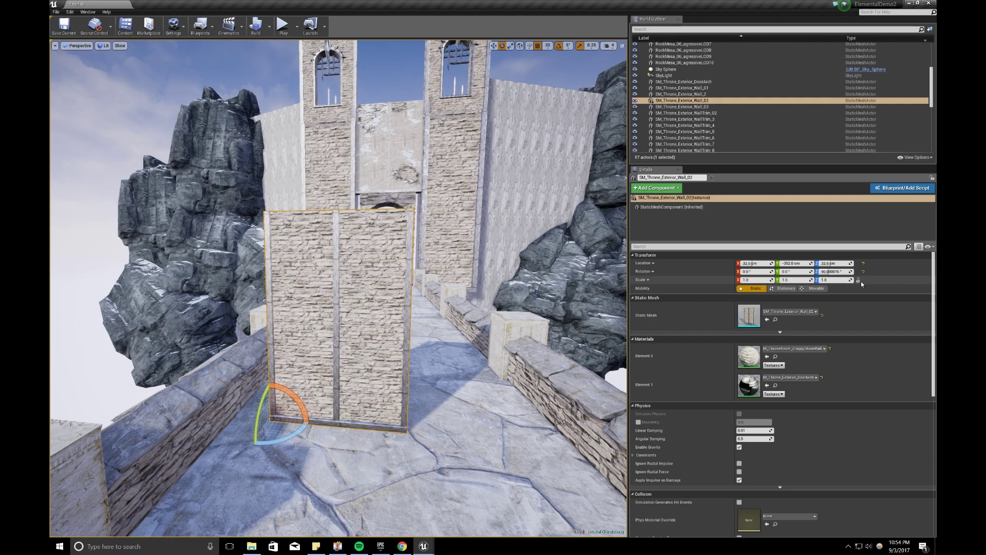
click(761, 279)
text(4)
key(Return)
Move the enlarged wall segment back toward the castle and across to the right-hand side of the gate.
right_drag(316, 364, 316, 364)
key(s)
key(w)
drag(281, 356, 368, 307)
right_drag(367, 307, 394, 294)
key(w)
key(d)
drag(219, 411, 398, 427)
right_drag(398, 428, 427, 438)
key(w)
key(a)
Line up the wall segment against the outer side of the right tower, in front of the blockout side wall.
drag(252, 450, 217, 423)
mouse_move(218, 423)
right_down()
mouse_move(195, 419)
mouse_move(208, 403)
mouse_move(203, 426)
right_up()
key(d)
key(s)
key(w)
key(e)
drag(262, 360, 256, 374)
right_drag(337, 341, 300, 354)
key(s)
key(space)
key(space)
drag(373, 292, 361, 296)
key(a)
mouse_move(361, 296)
right_down()
mouse_move(406, 282)
mouse_move(348, 310)
right_up()
Toggle the transform gizmo between local and world space, ending in world space.
key(ctrl+grave)
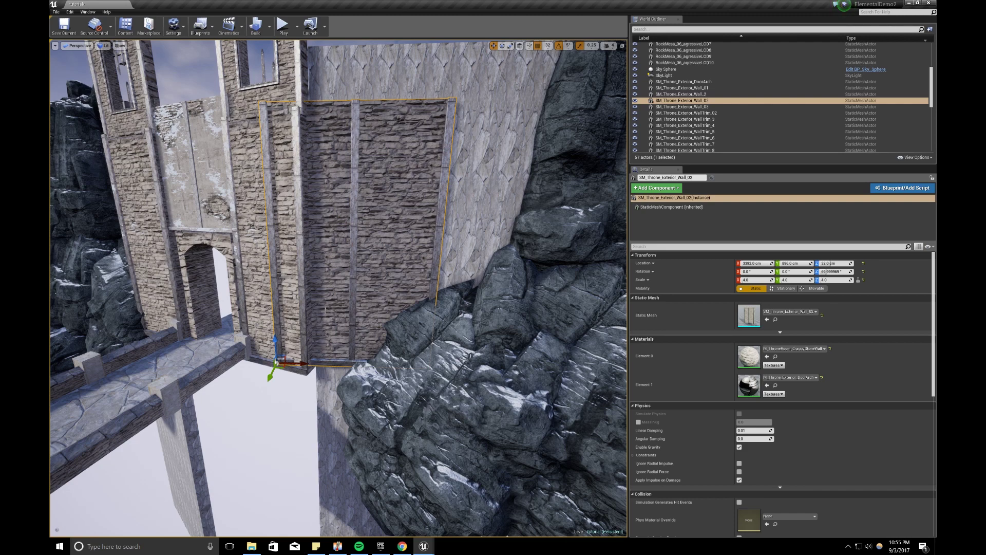
key(ctrl+grave)
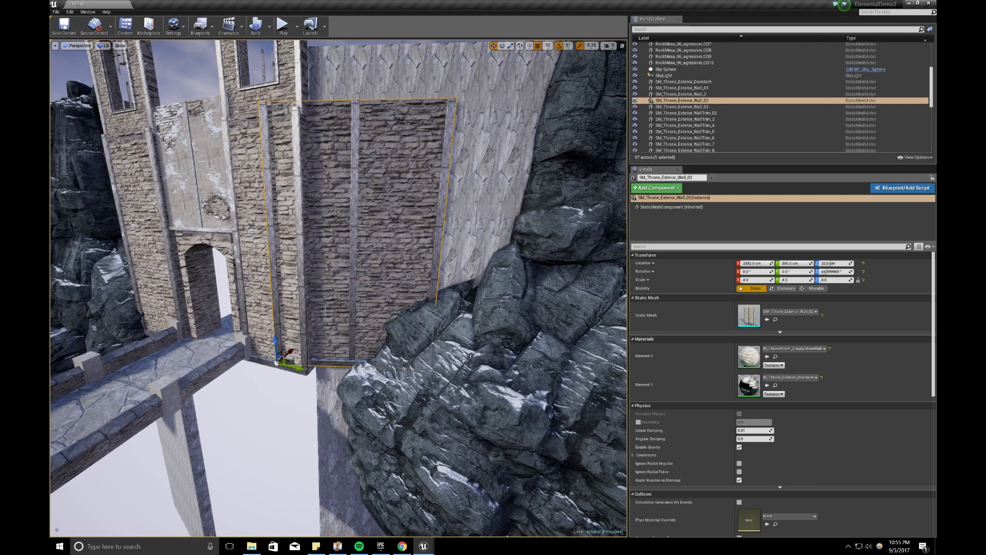
key(ctrl+grave)
key(ctrl+grave)
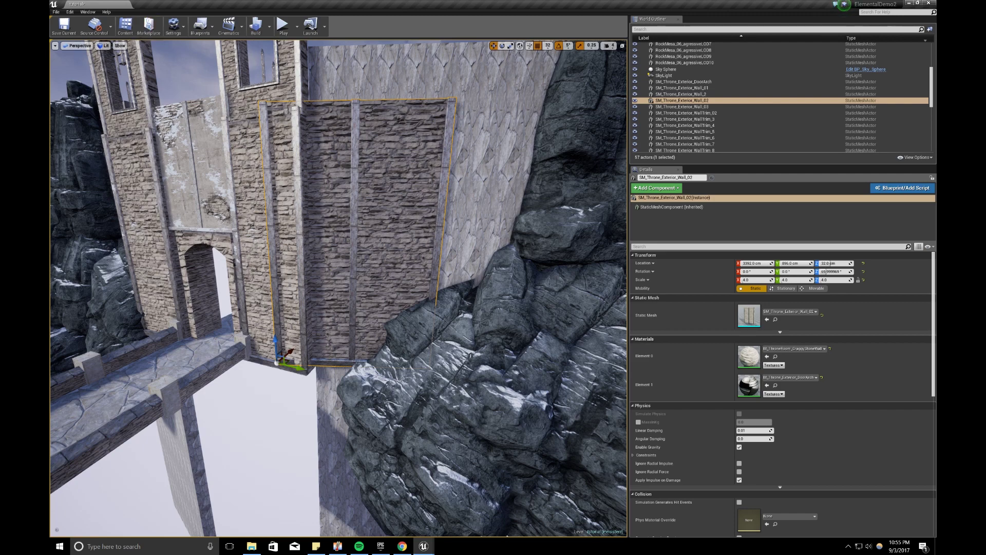
Open the editor preferences and look up the world and local transform shortcuts by searching "world" and "local".
click(83, 13)
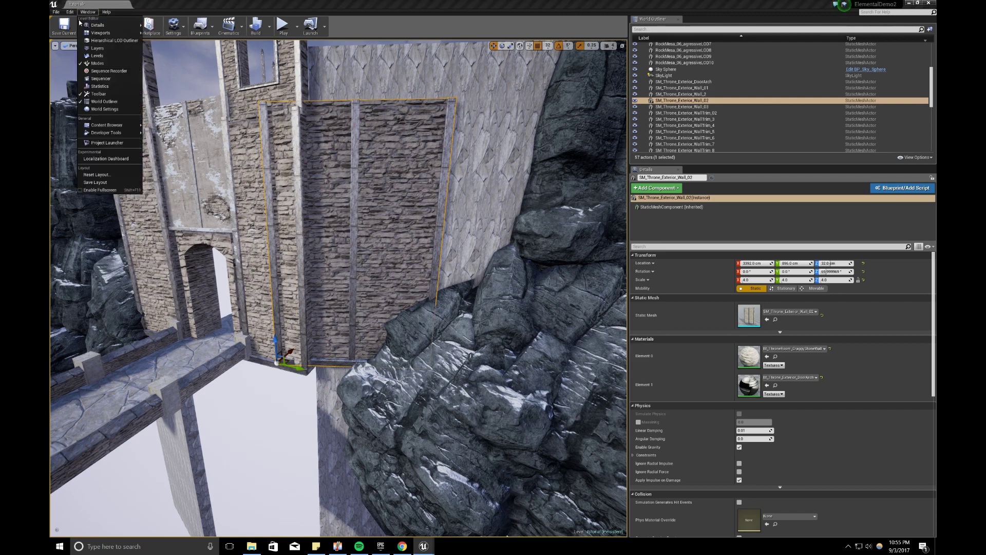
mouse_move(70, 11)
click(93, 103)
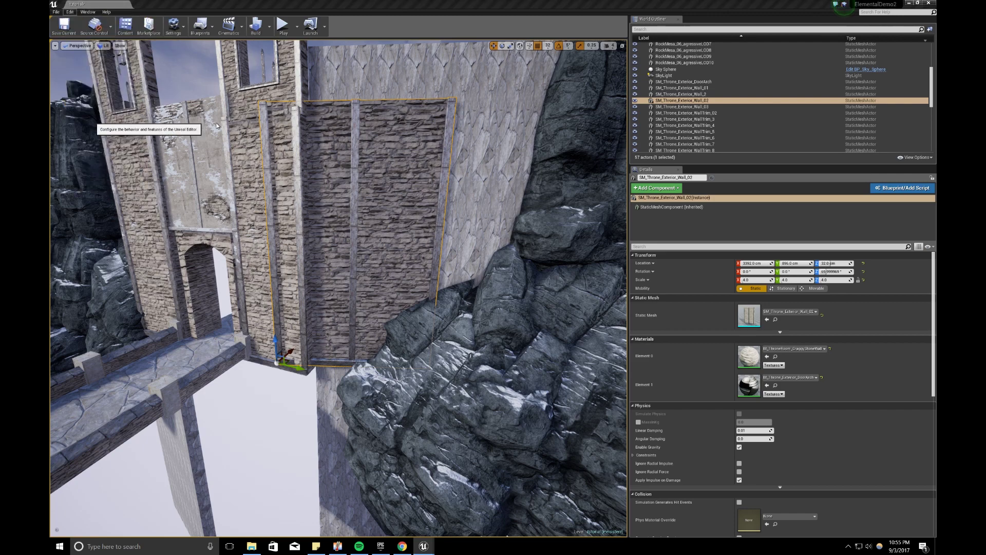
click(376, 117)
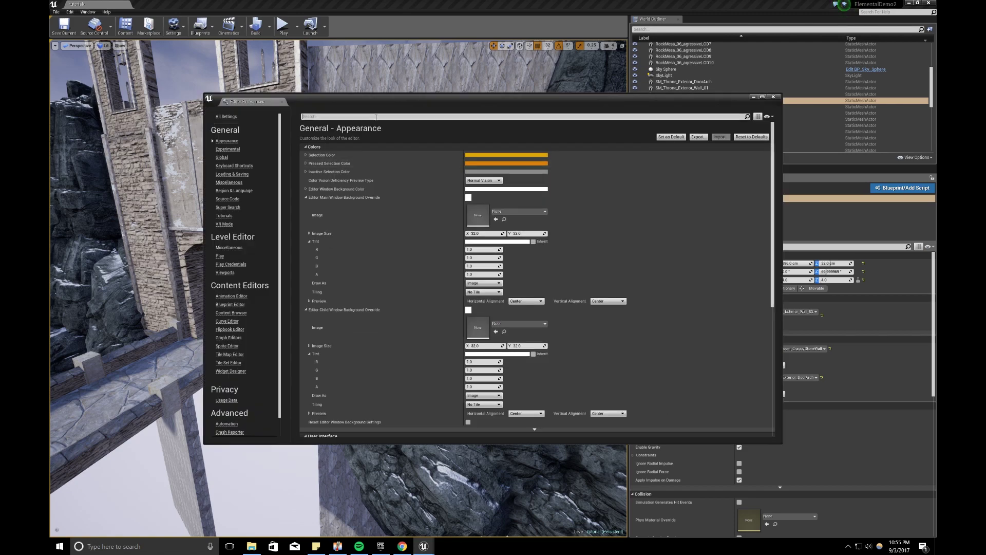
text(world)
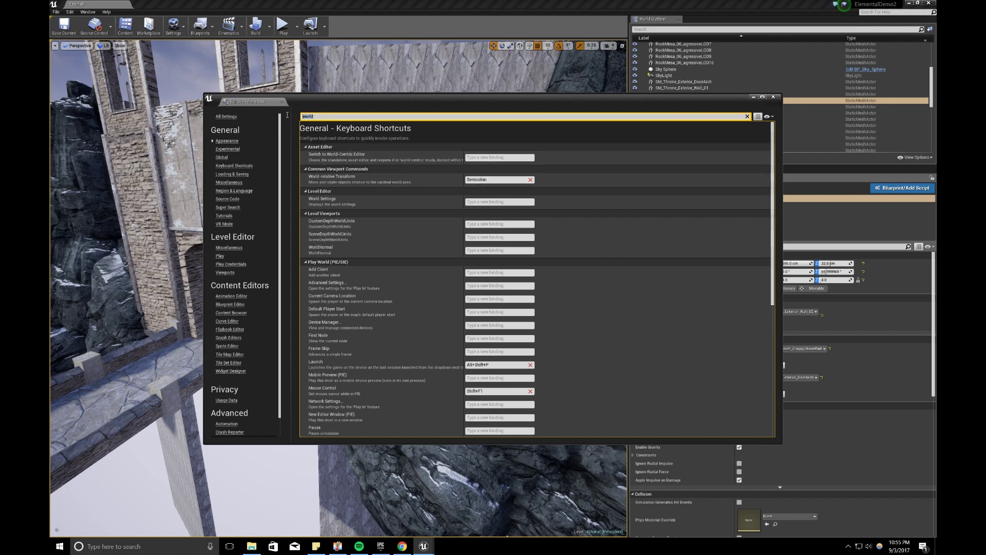
text(local)
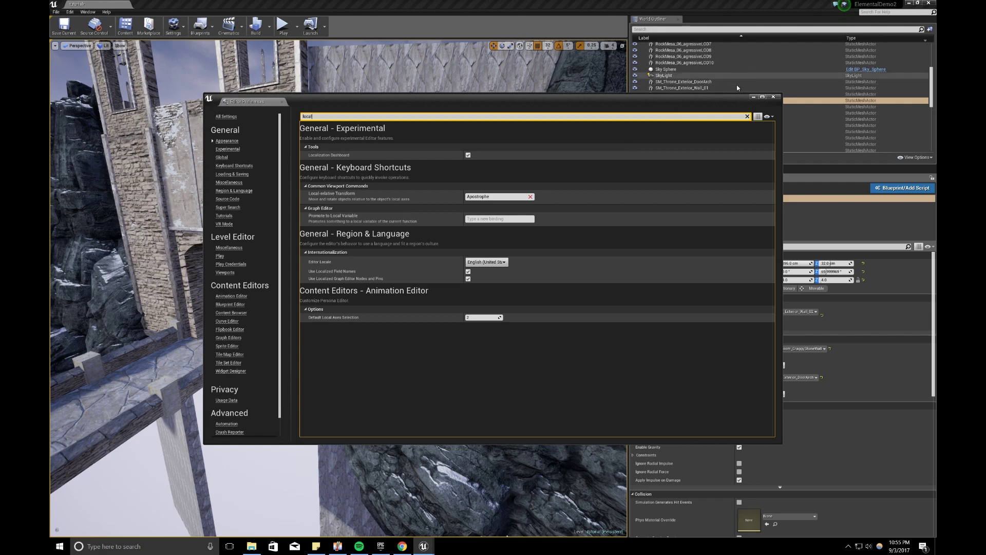
Close the editor preferences, switch the gizmo to local space, and slide the wall segment along its length out from behind the right tower.
click(754, 96)
mouse_move(462, 257)
right_down()
mouse_move(462, 272)
mouse_move(447, 267)
right_up()
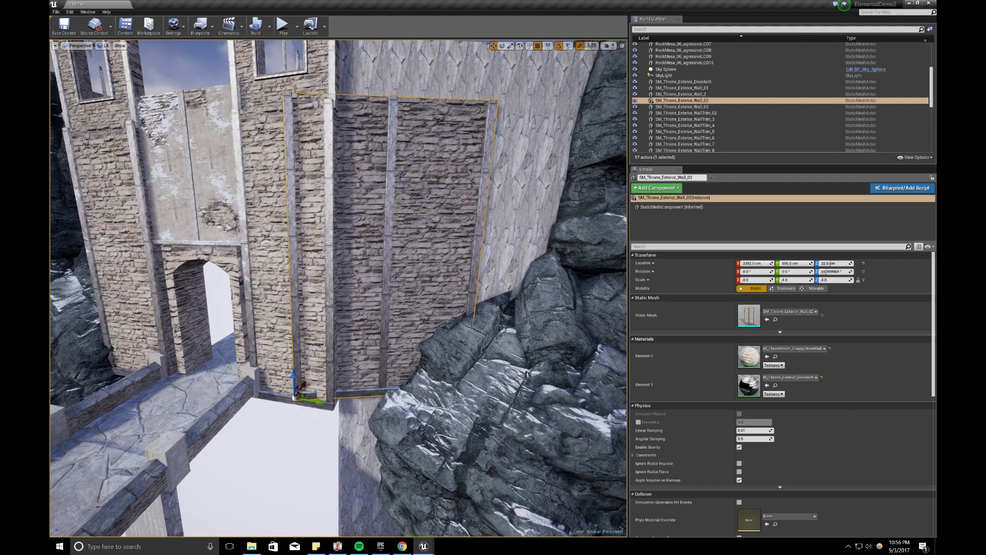
key(ctrl+grave)
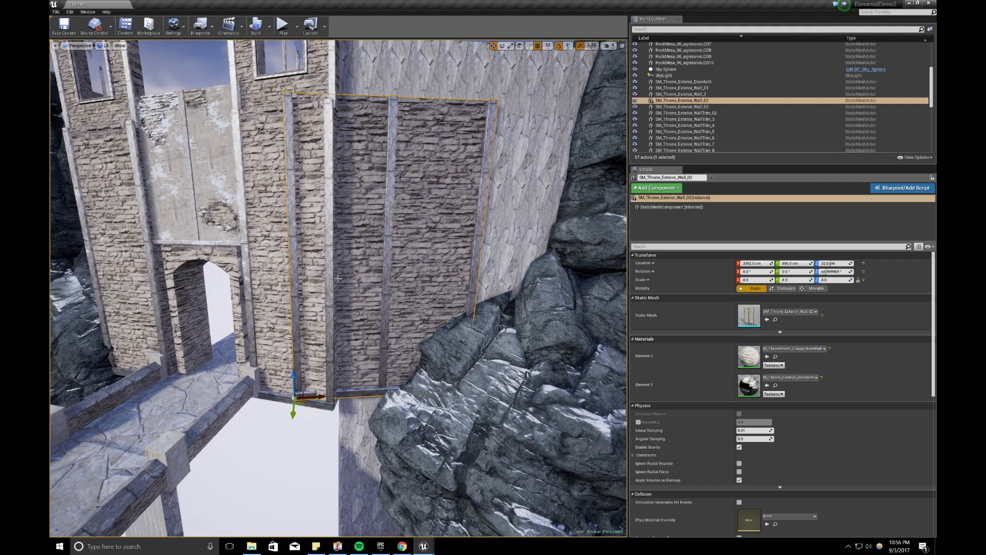
drag(316, 387, 352, 387)
key(s)
right_drag(426, 337, 451, 328)
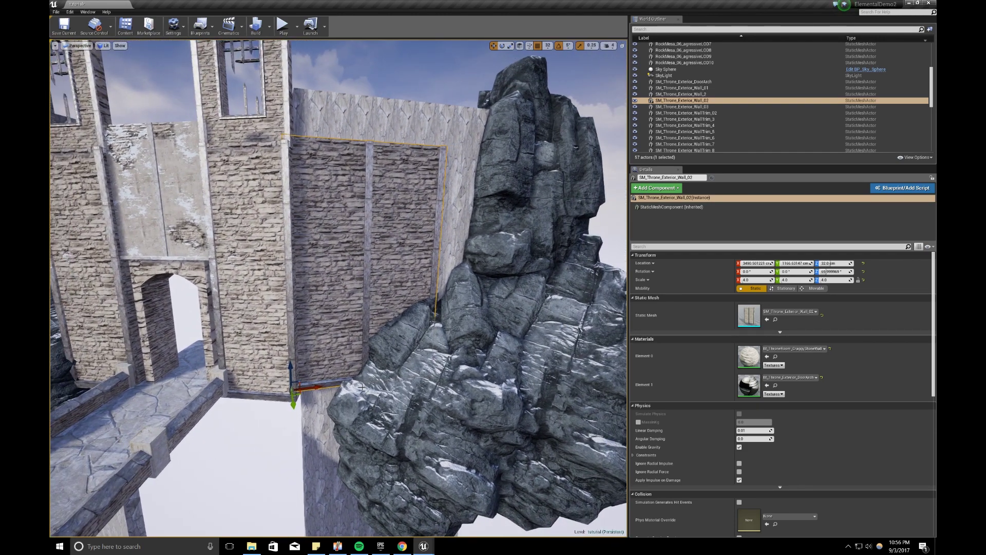
Extend the right side wall into the rock with a duplicate segment, then raise both segments together.
alt+drag(318, 388, 455, 358)
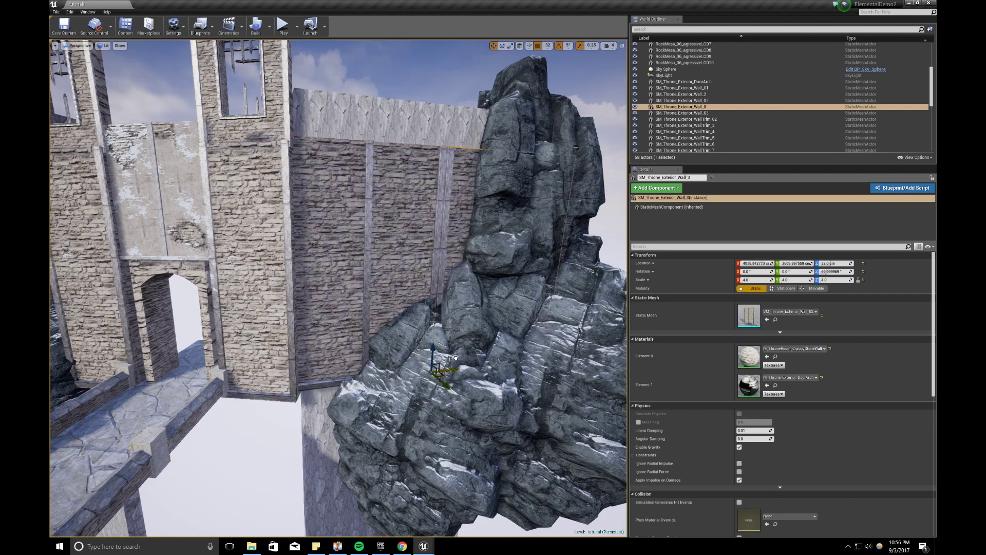
ctrl+click(358, 294)
drag(300, 366, 291, 333)
key(s)
right_drag(290, 333, 300, 322)
Duplicate both right side wall segments downward as a lower row and line it up beneath the upper one.
alt+drag(292, 334, 301, 529)
right_drag(303, 500, 303, 513)
right_drag(390, 454, 385, 455)
drag(400, 465, 394, 442)
right_drag(394, 442, 353, 436)
Hide the detailed wall segments beside the right tower and delete the blockout side wall behind them.
key(h)
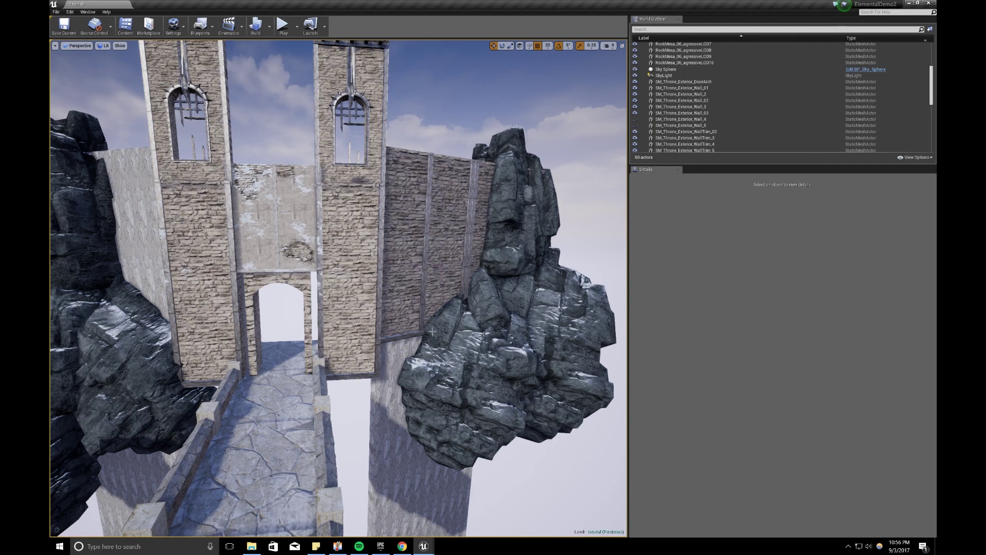
click(399, 298)
key(h)
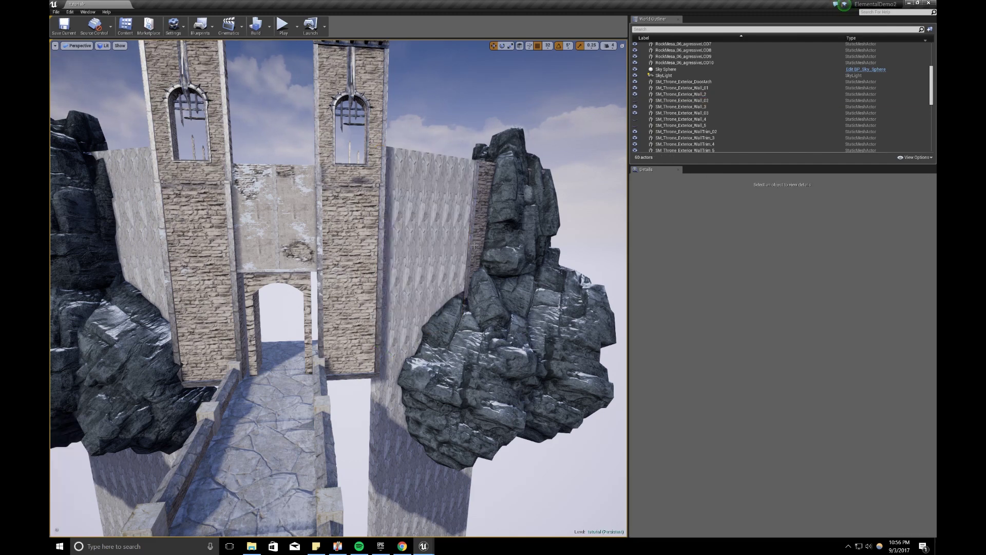
click(475, 245)
key(h)
click(435, 245)
key(Delete)
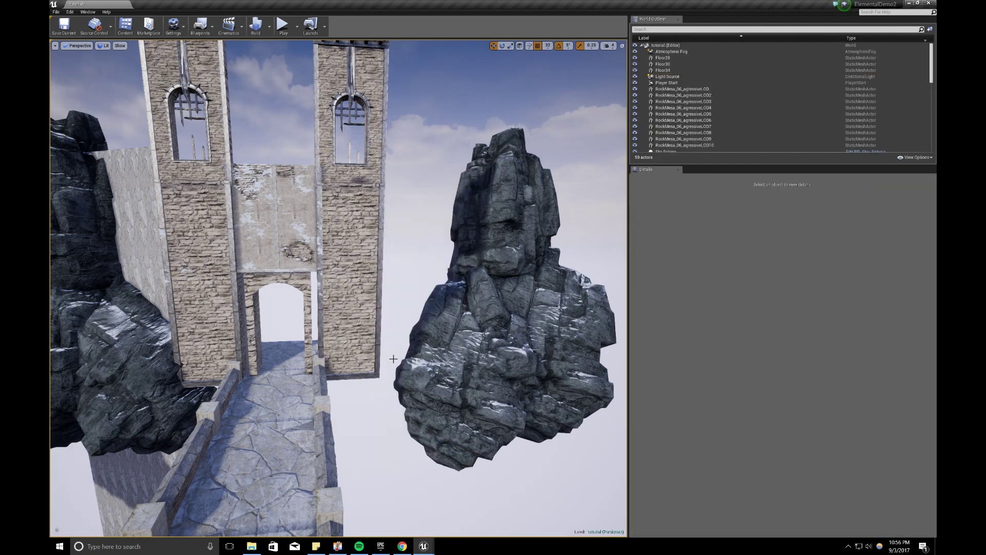
Delete the blockout side wall beside the left tower and unhide the detailed right side wall segments.
right_drag(394, 359, 363, 347)
click(191, 258)
key(Delete)
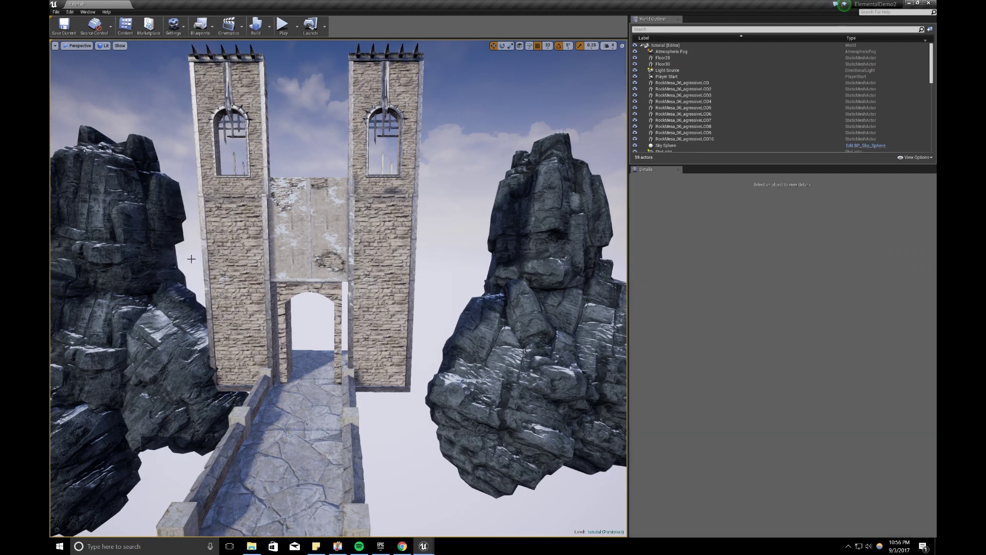
key(ctrl+z)
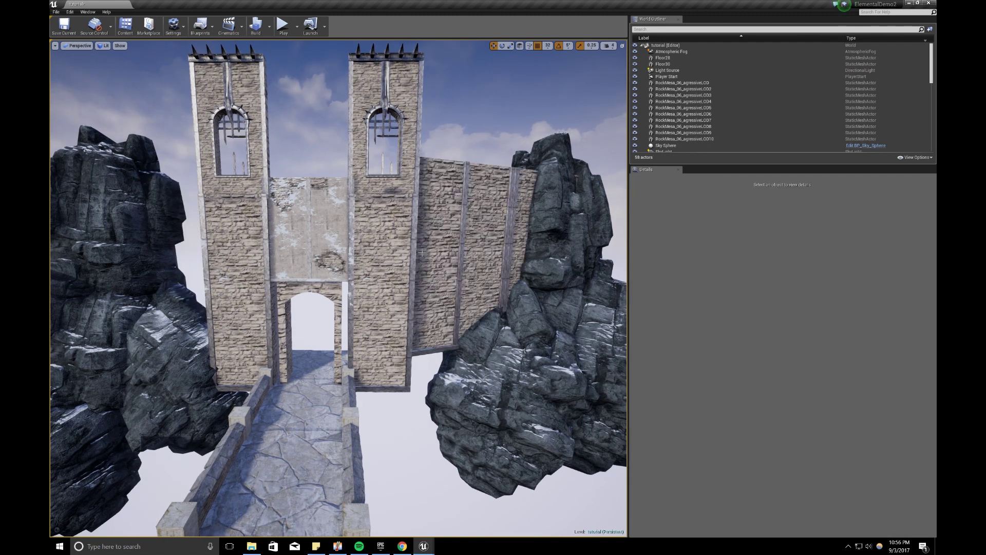
key(ctrl+z)
Select all four right side wall segments, switch the gizmo to world space, and duplicate them toward the gate's left side.
ctrl+click(527, 235)
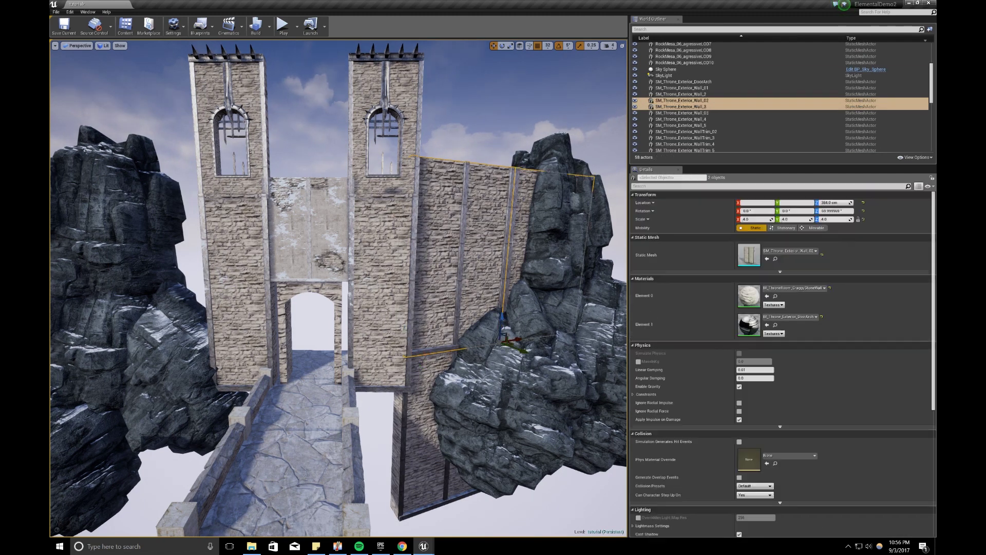
ctrl+click(448, 500)
mouse_move(447, 471)
right_down()
mouse_move(488, 528)
mouse_move(524, 529)
mouse_move(458, 473)
right_up()
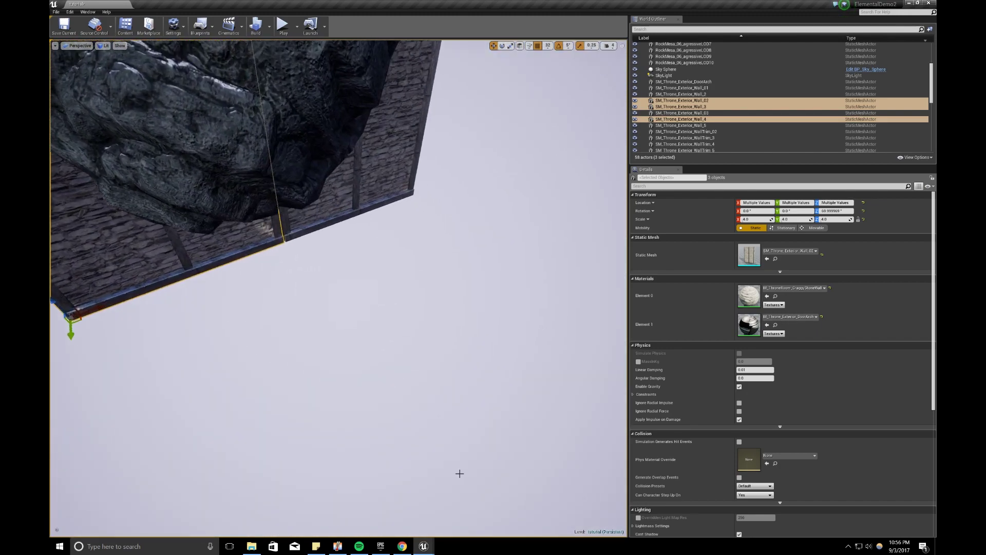
ctrl+click(340, 191)
right_drag(341, 191, 308, 169)
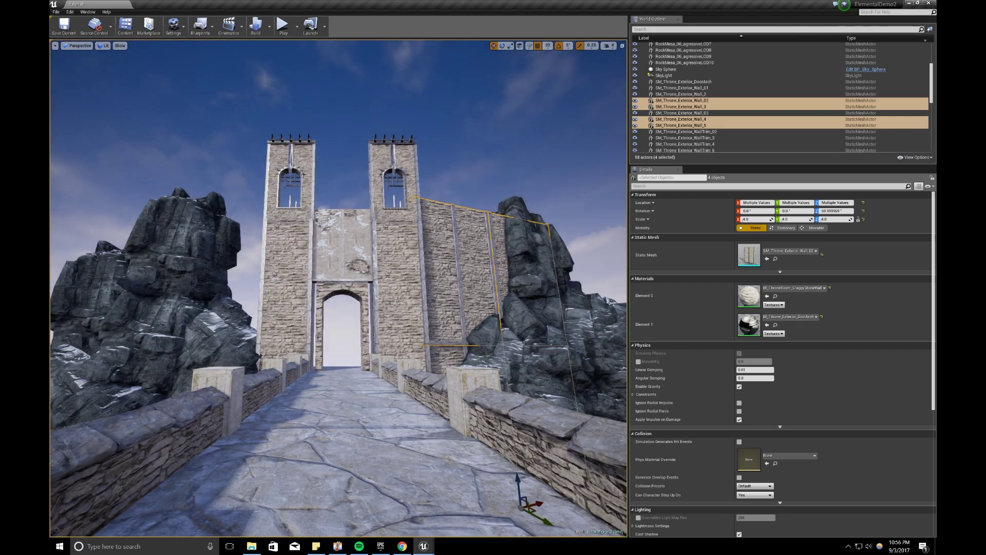
right_drag(339, 287, 343, 284)
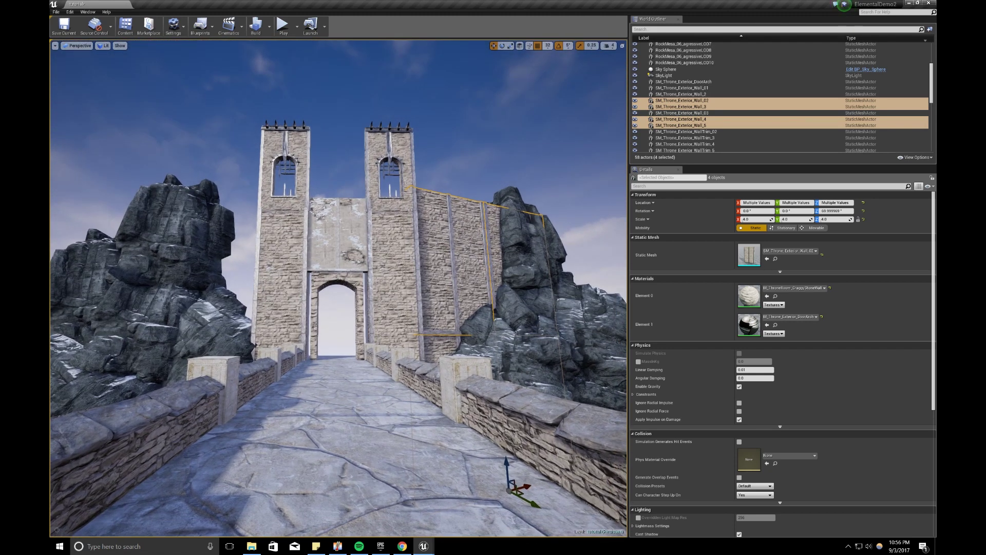
click(519, 45)
alt+drag(538, 494, 467, 493)
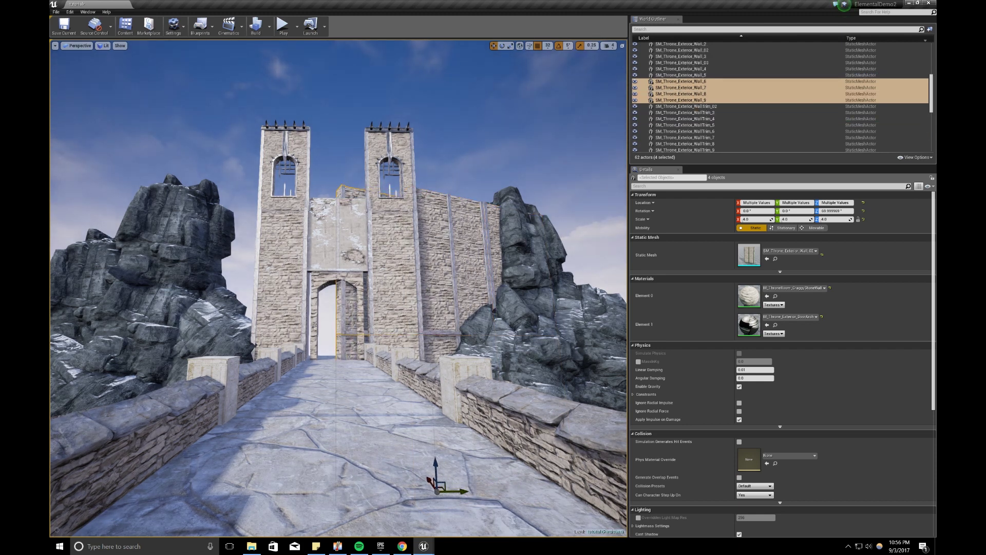
Mirror the duplicated wall segments along X and place them between the left tower and the left rock.
right_click(346, 192)
mouse_move(380, 401)
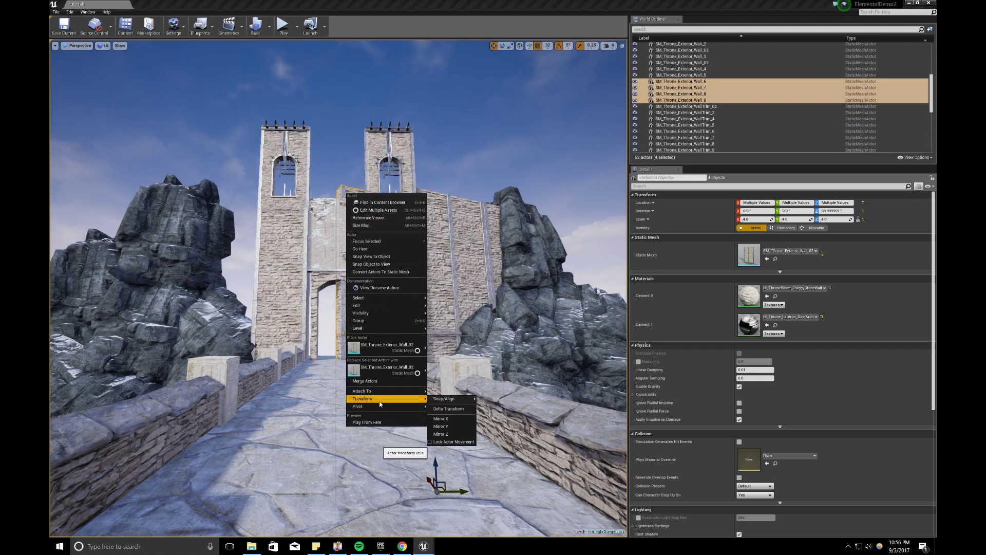
click(441, 420)
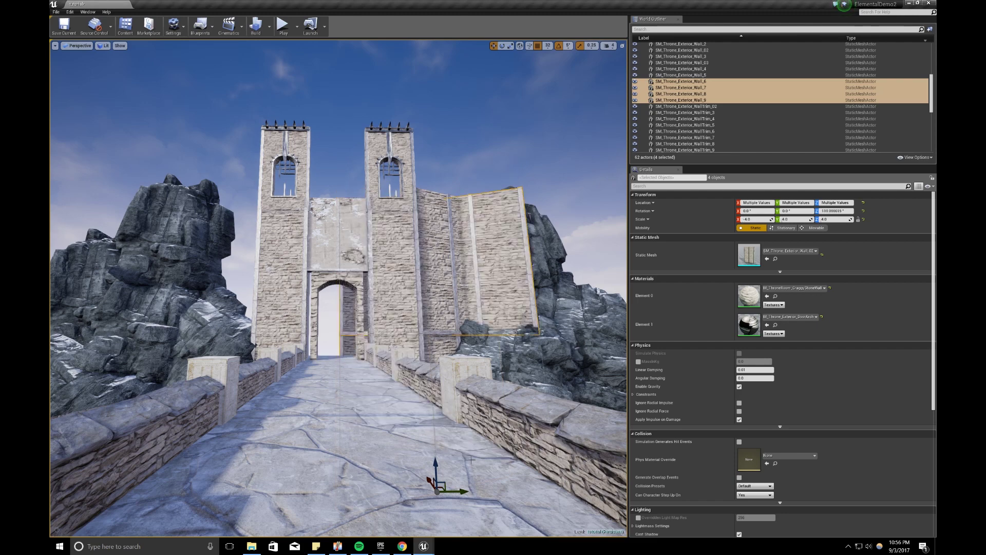
mouse_move(463, 487)
right_down()
mouse_move(415, 487)
mouse_move(464, 487)
right_up()
drag(463, 489, 180, 494)
drag(184, 425, 192, 424)
Review the gate from the bridge without editor overlays, then switch to the browser to compare it with the castle gate concept image.
click(418, 141)
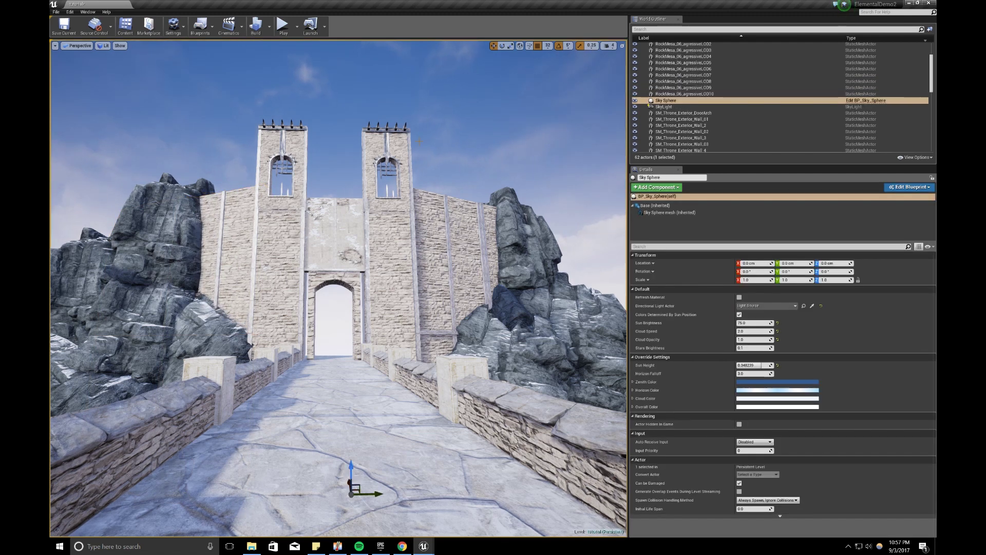
right_drag(419, 141, 414, 135)
key(g)
key(g)
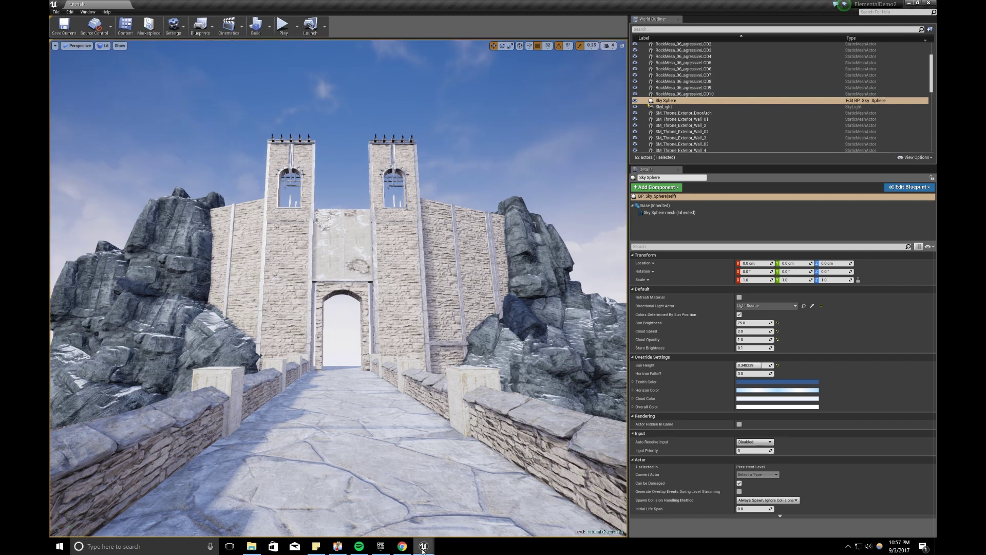
click(402, 546)
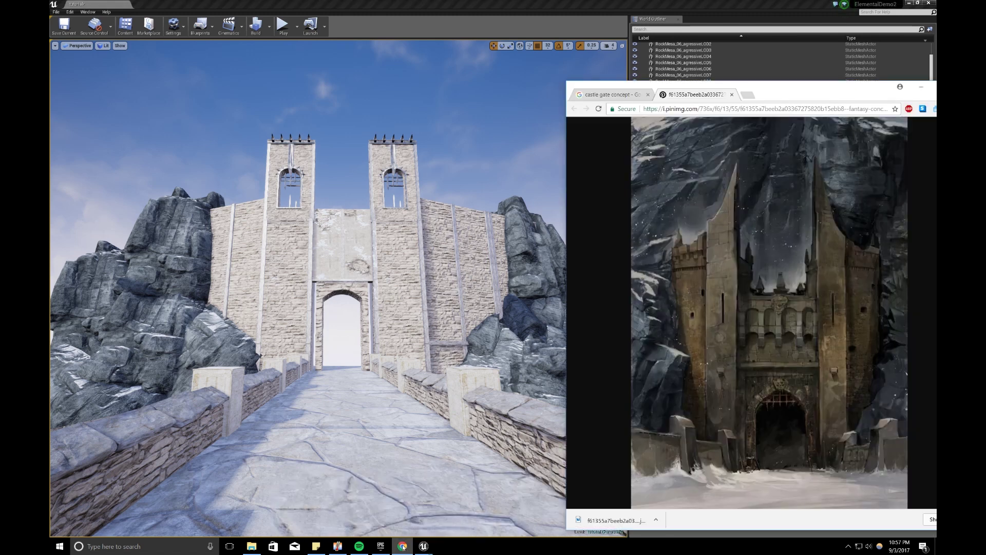